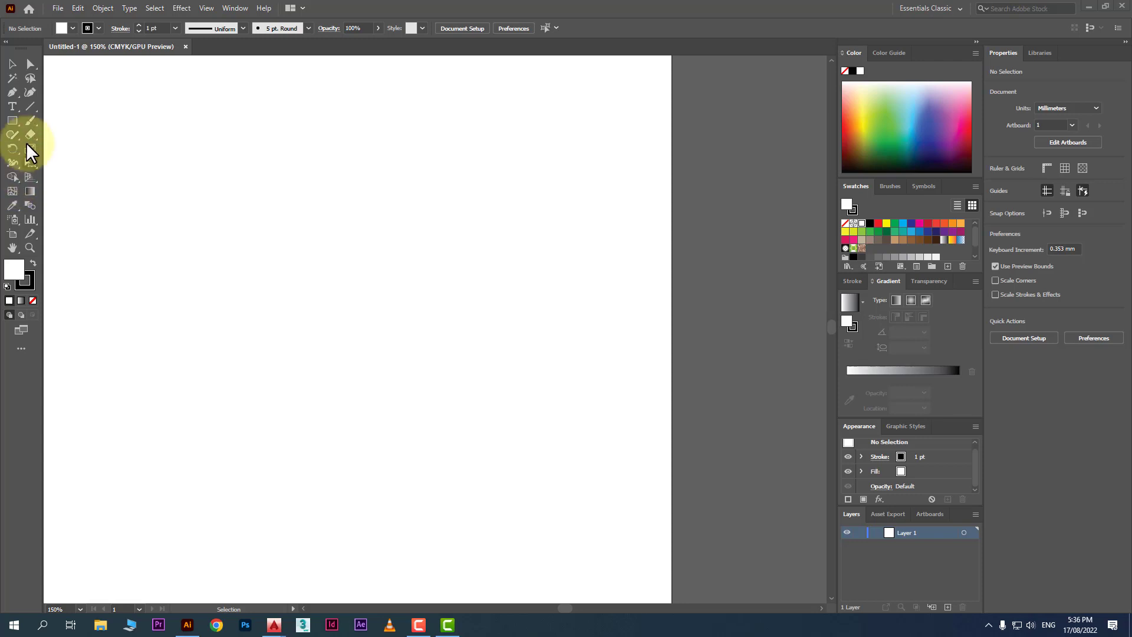
# Draw a circle about 51 mm in diameter in the upper part of the artboard with the Ellipse tool
pyautogui.click(13, 121)
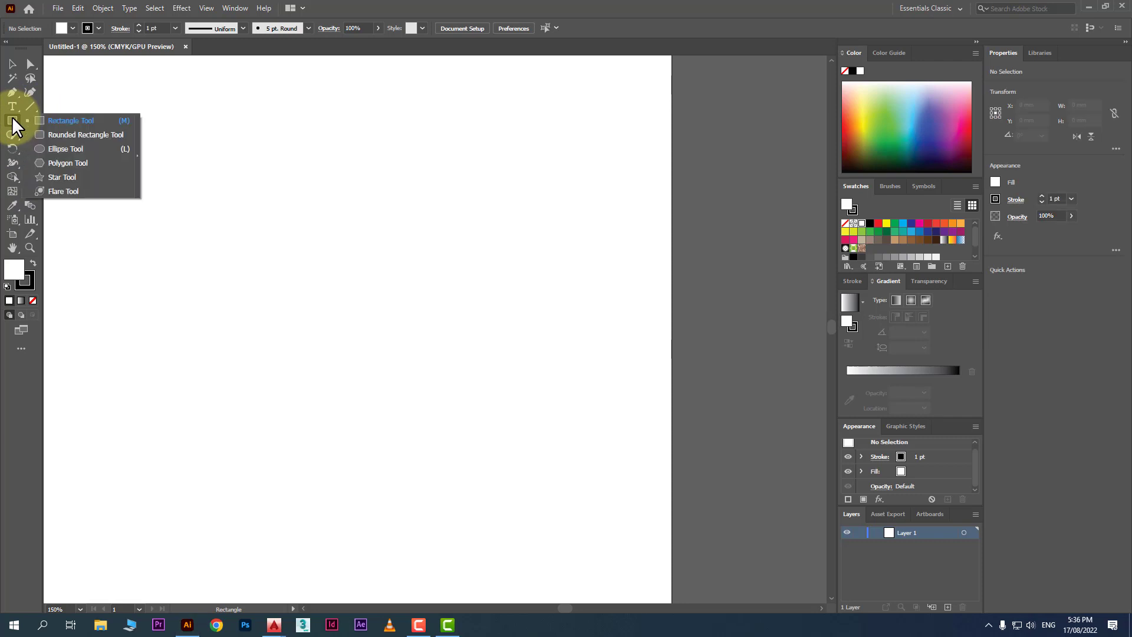
pyautogui.click(49, 148)
pyautogui.moveTo(202, 150); pyautogui.dragTo(353, 289)
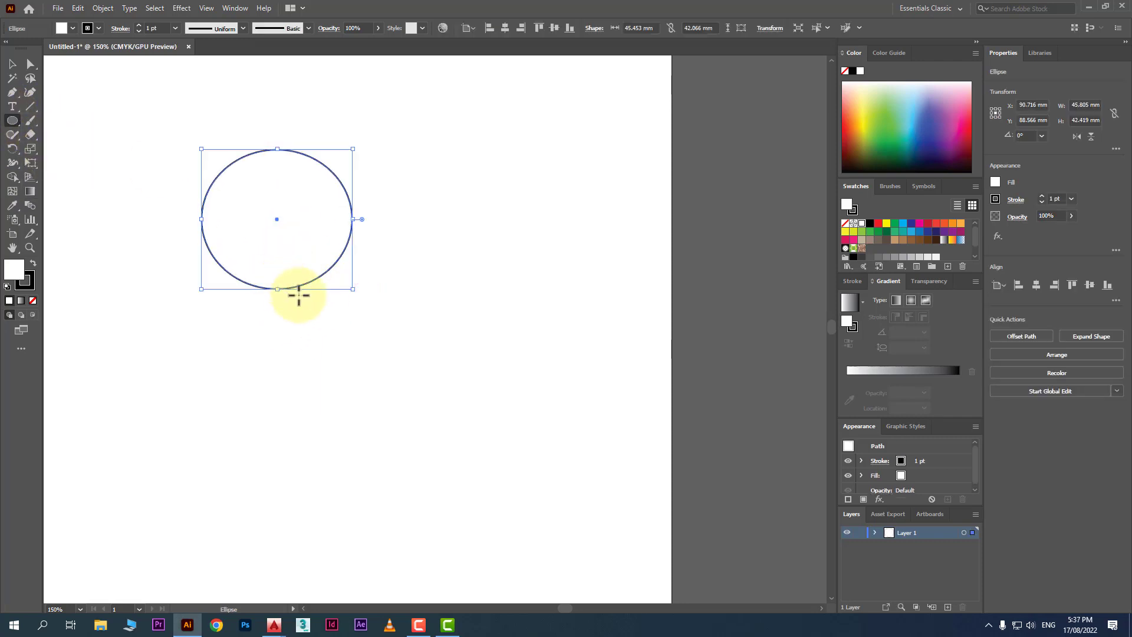
pyautogui.hotkey('ctrl', 'z')
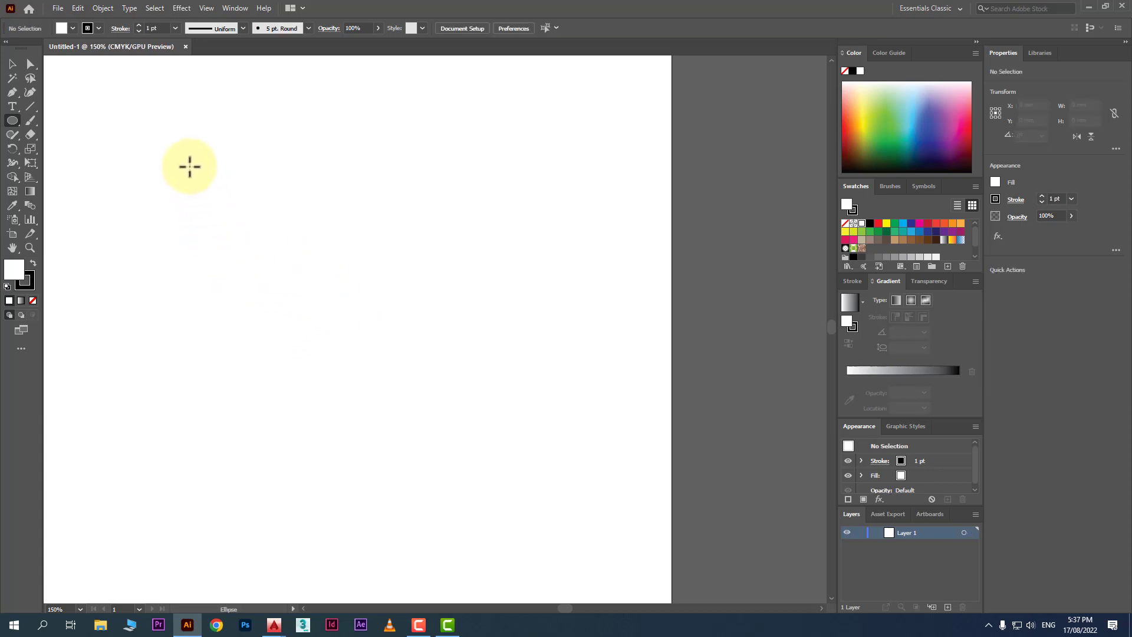
pyautogui.moveTo(188, 165); pyautogui.dragTo(357, 334)
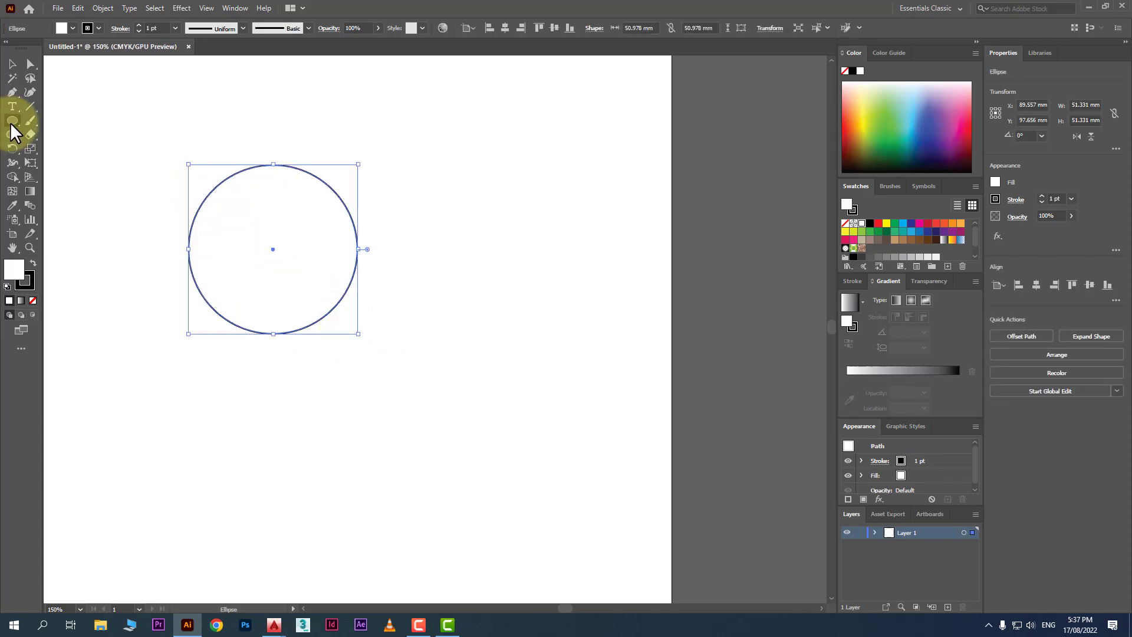
# Draw a rounded rectangle about 34 mm wide and 40 mm high, overlapping the lower part of the circle
pyautogui.moveTo(12, 120); pyautogui.dragTo(53, 133)
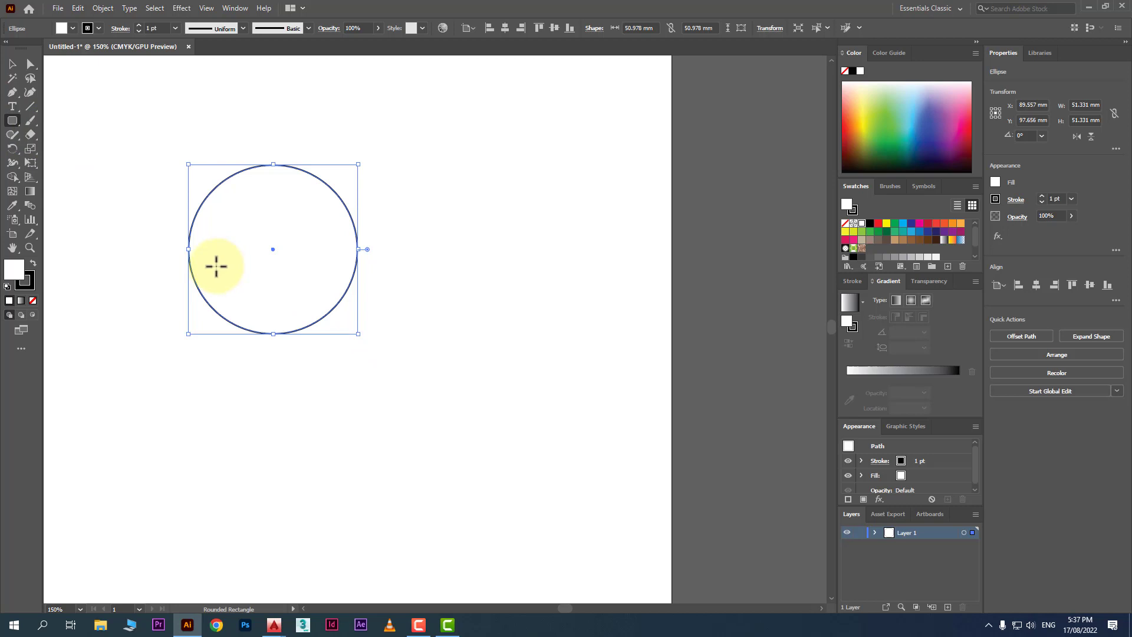
pyautogui.moveTo(214, 280); pyautogui.dragTo(325, 411)
pyautogui.scroll(1, 161, 314)
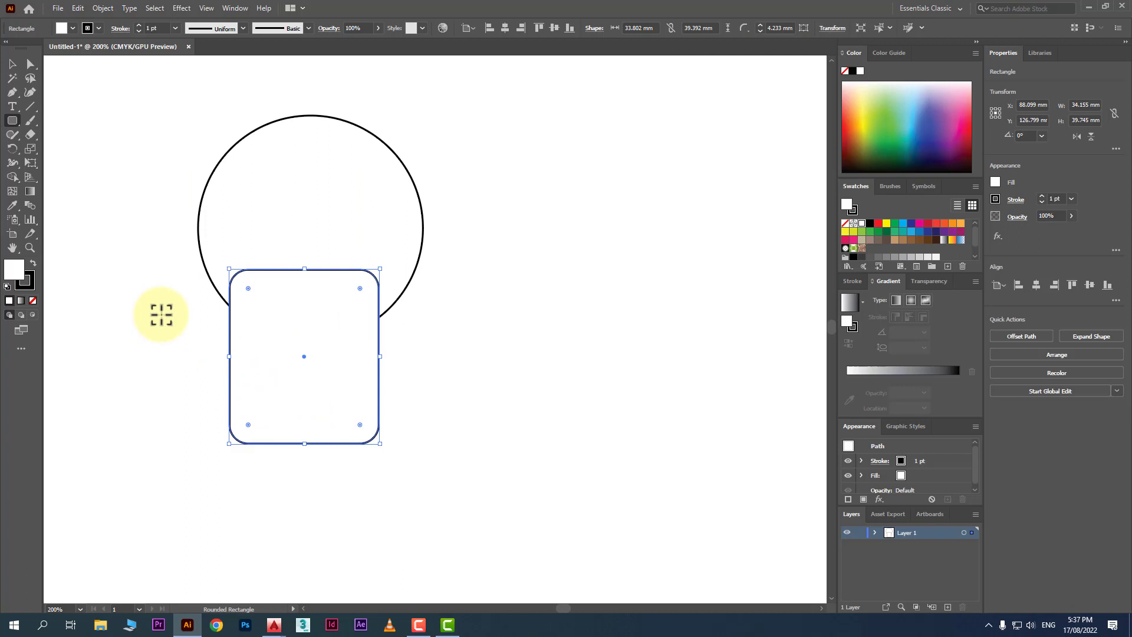
# Select both shapes and split them with the Shape Builder tool into the circle part, the overlap and the lower rectangle part
pyautogui.click(12, 65)
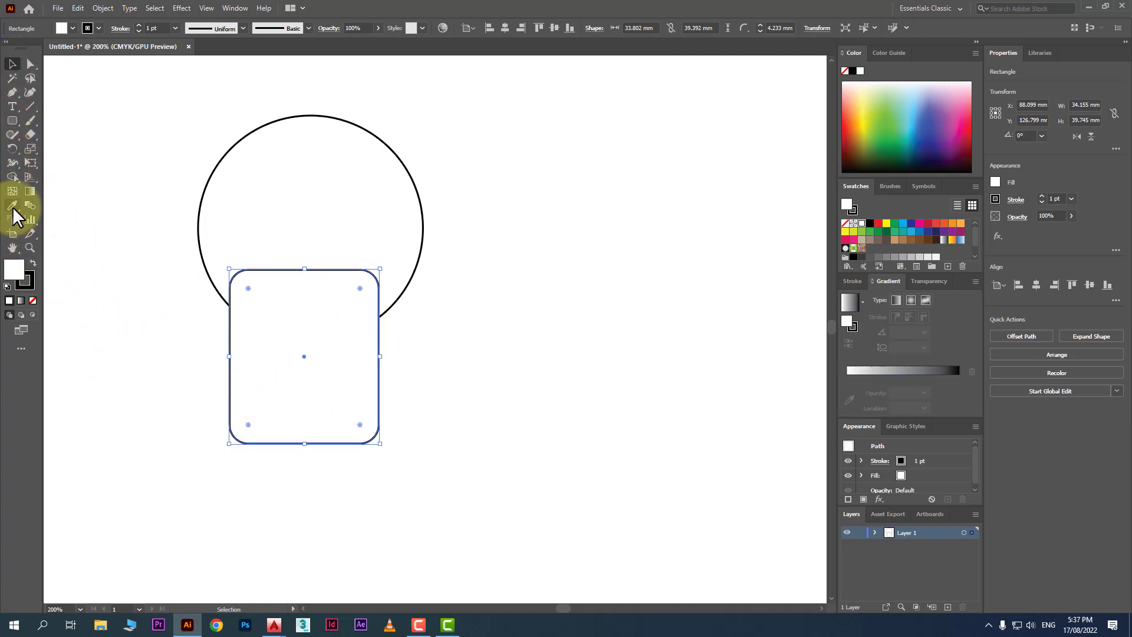
pyautogui.click(153, 142)
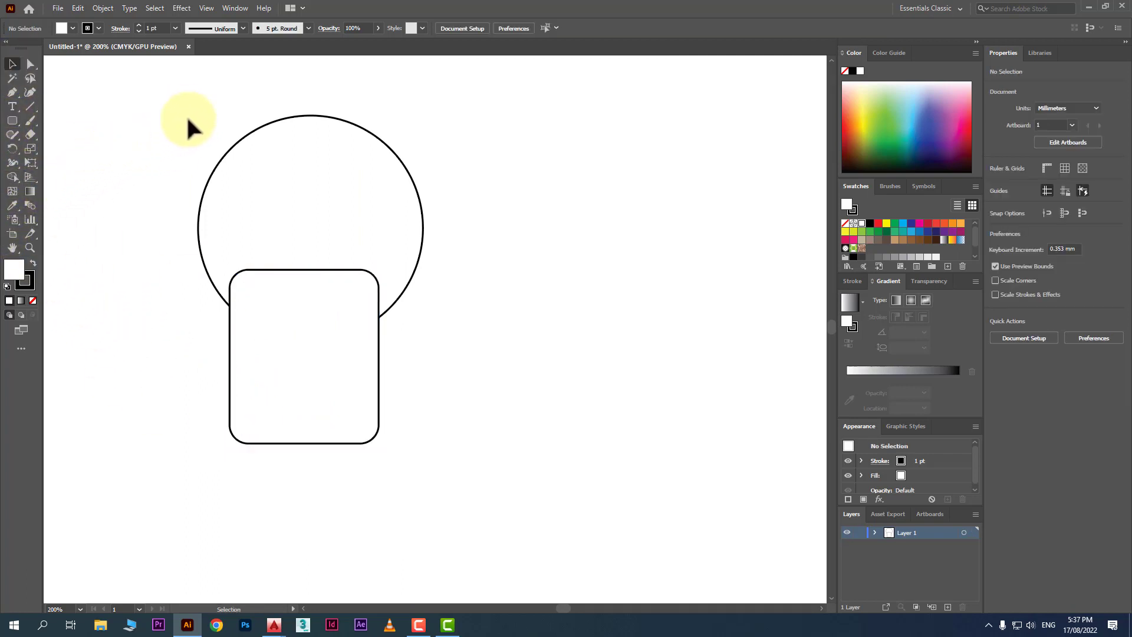
pyautogui.moveTo(186, 116); pyautogui.dragTo(454, 465)
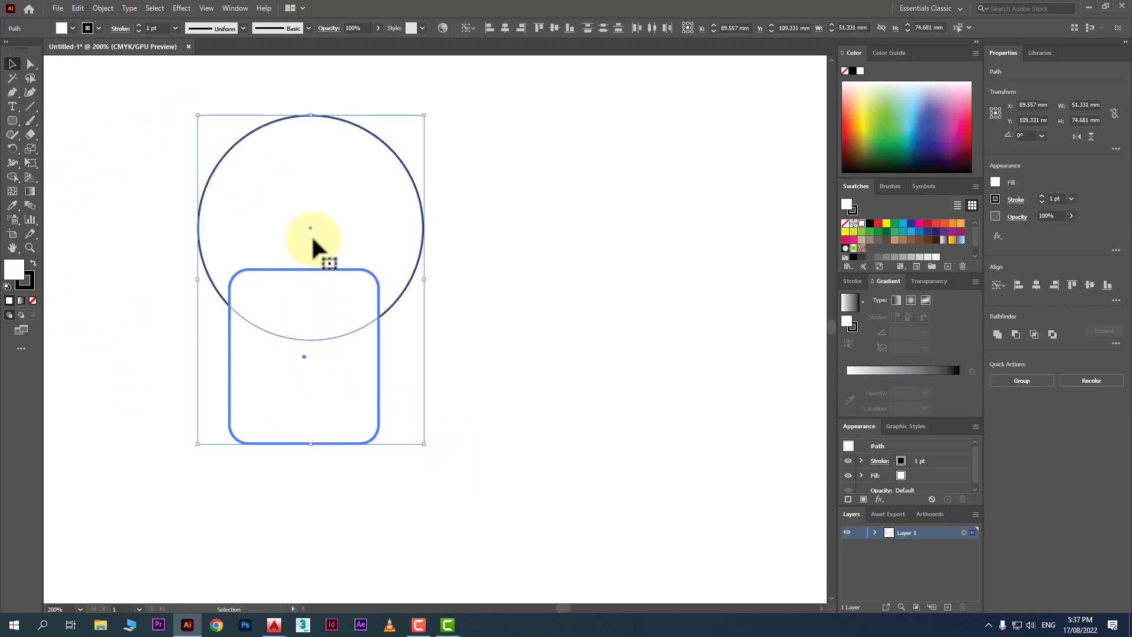
pyautogui.click(16, 178)
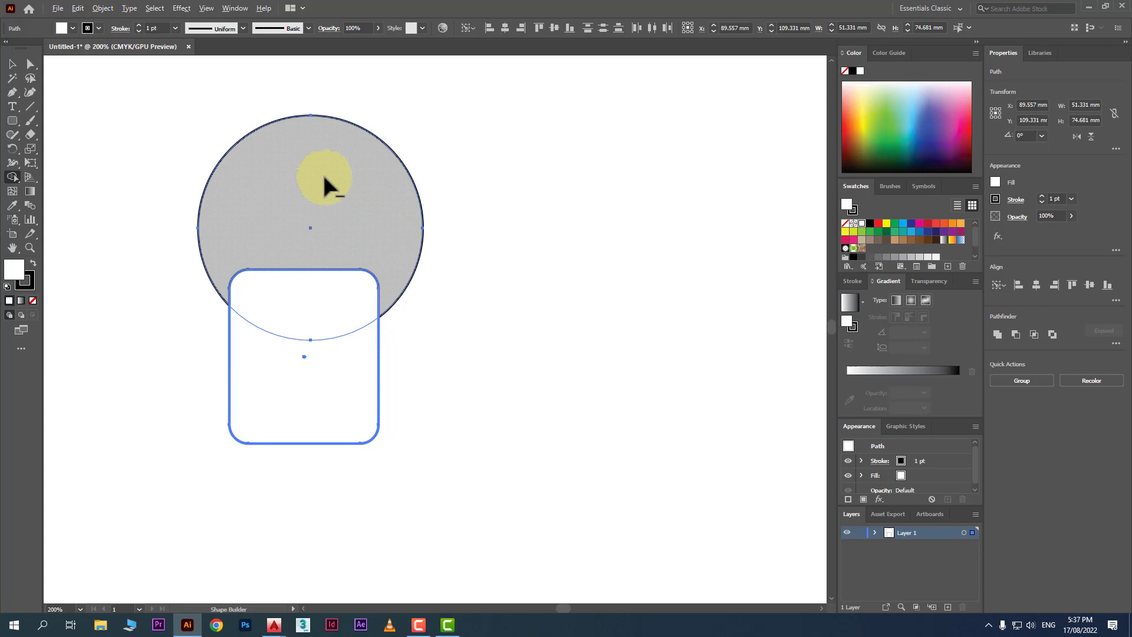
pyautogui.scroll(1, 326, 185)
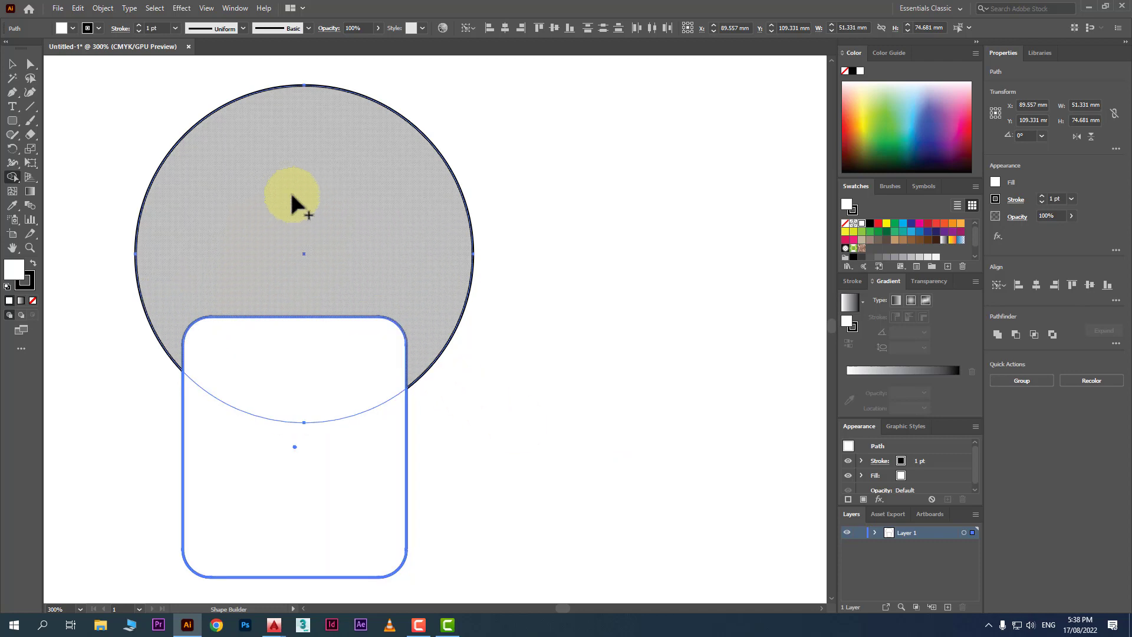
pyautogui.click(293, 203)
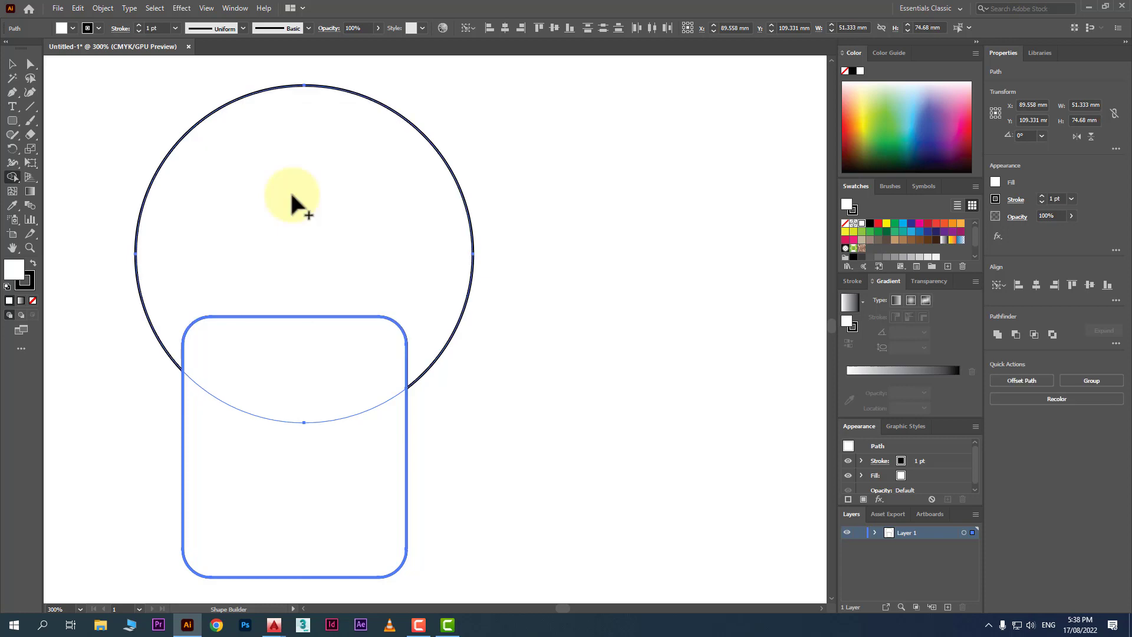
pyautogui.click(298, 386)
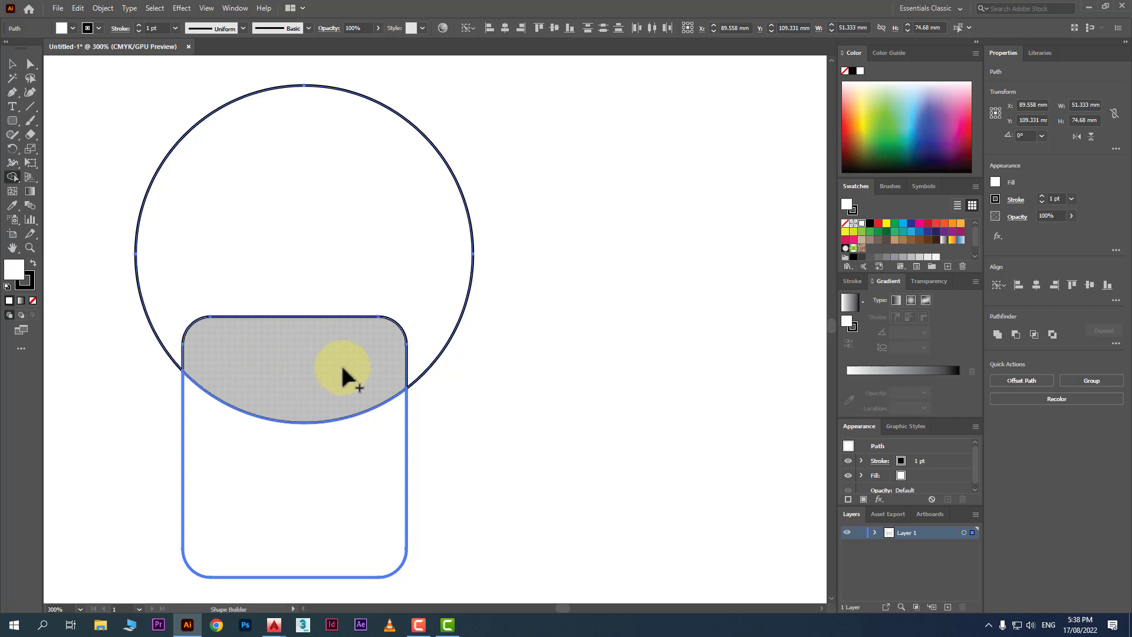
pyautogui.click(269, 475)
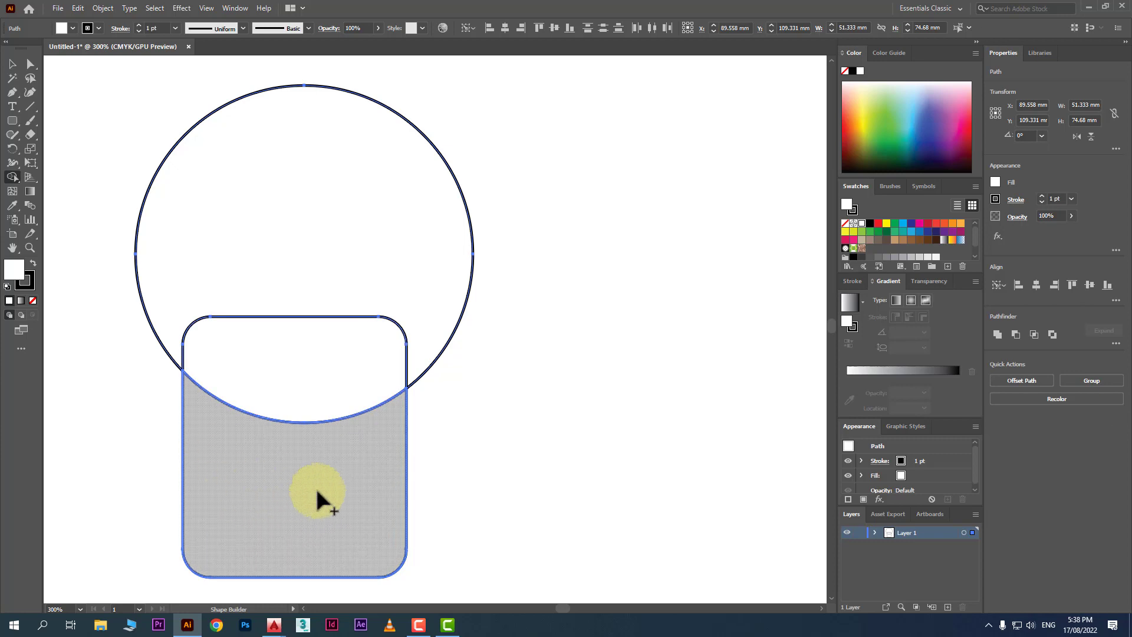
# Move the three pieces apart vertically, with the circle part raised and the overlap and lower rectangle parts lowered
pyautogui.click(12, 65)
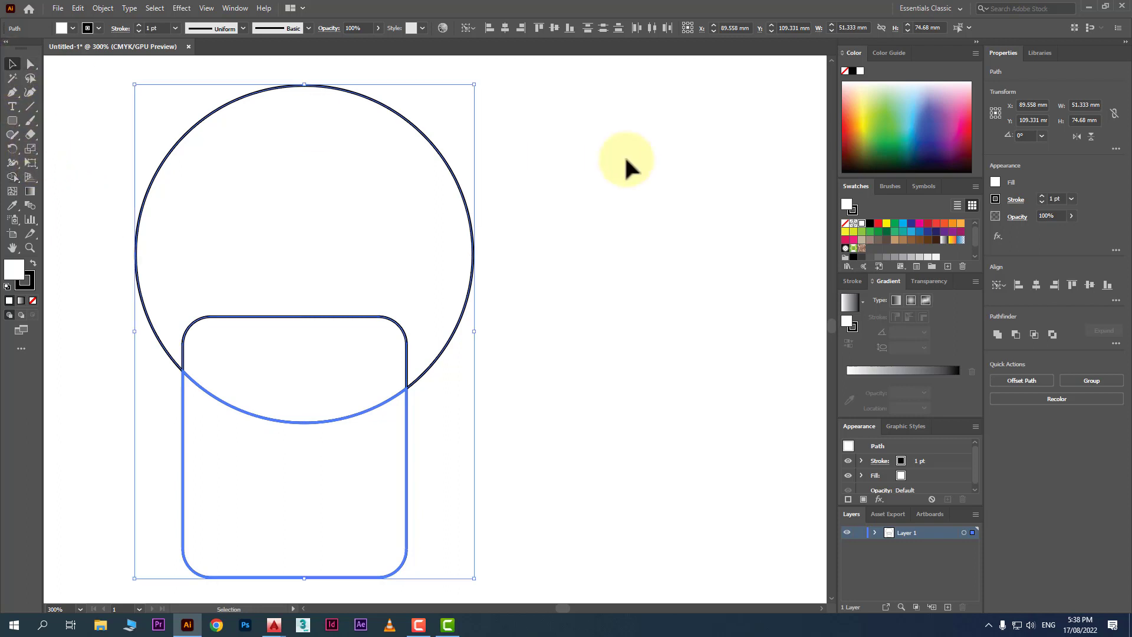
pyautogui.click(624, 154)
pyautogui.moveTo(395, 118); pyautogui.dragTo(395, 92)
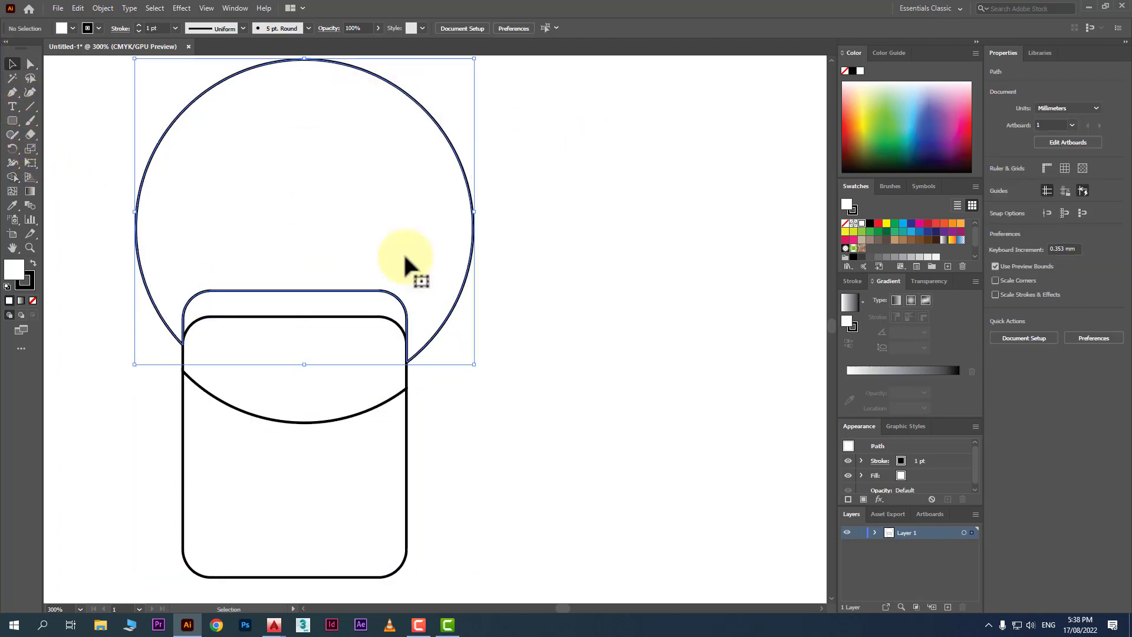
pyautogui.moveTo(407, 462); pyautogui.dragTo(410, 519)
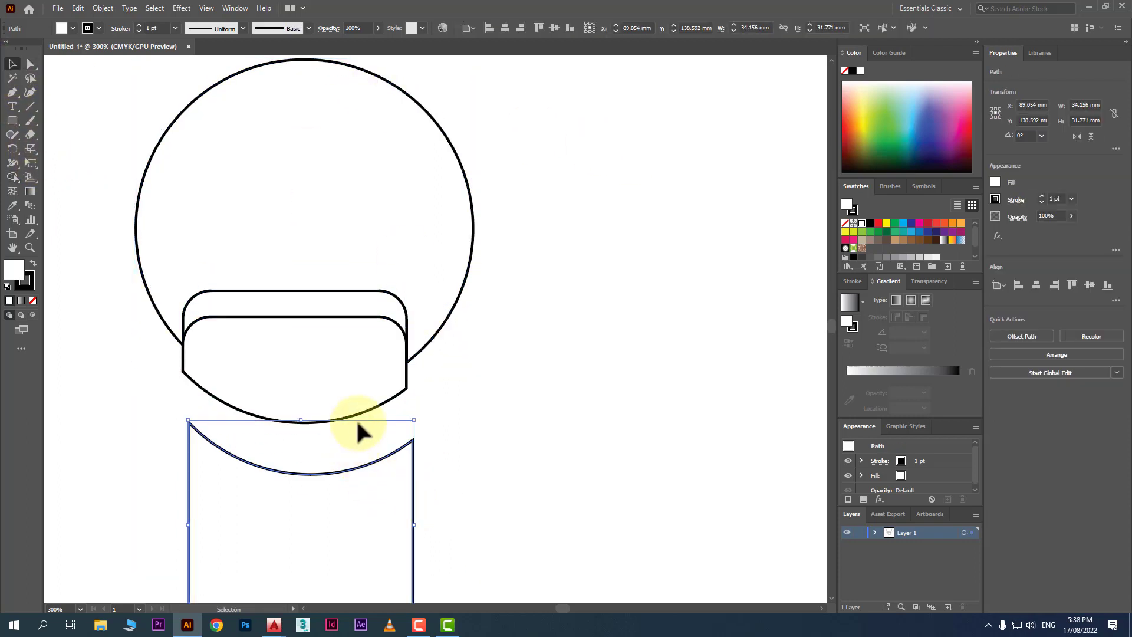
pyautogui.moveTo(371, 411); pyautogui.dragTo(374, 428)
pyautogui.click(556, 433)
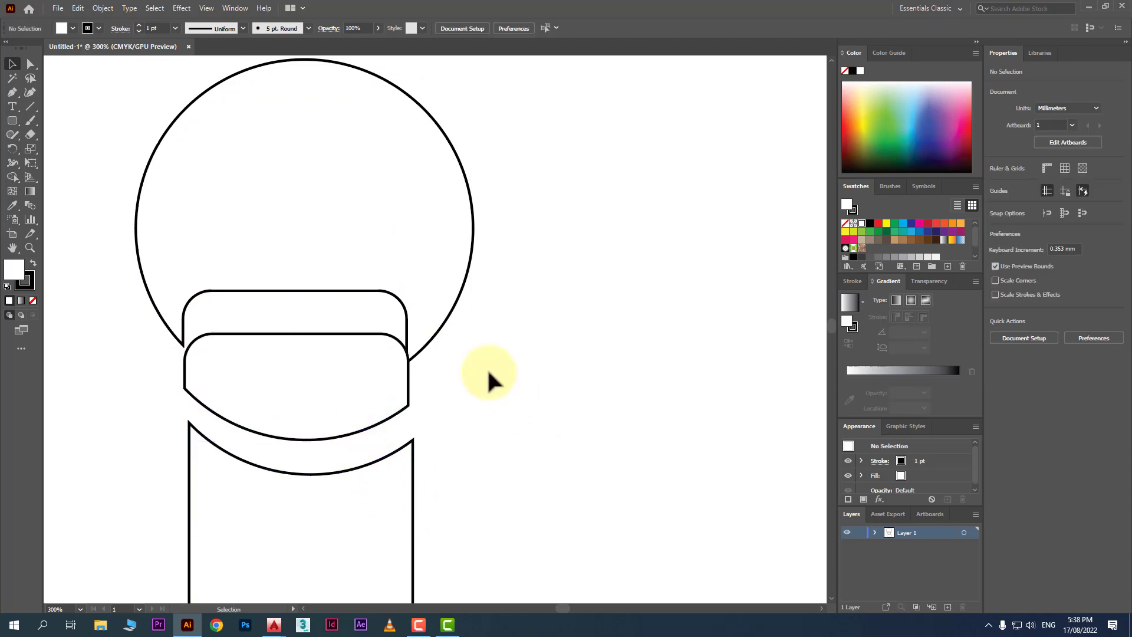
pyautogui.moveTo(462, 301); pyautogui.dragTo(459, 258)
pyautogui.click(552, 364)
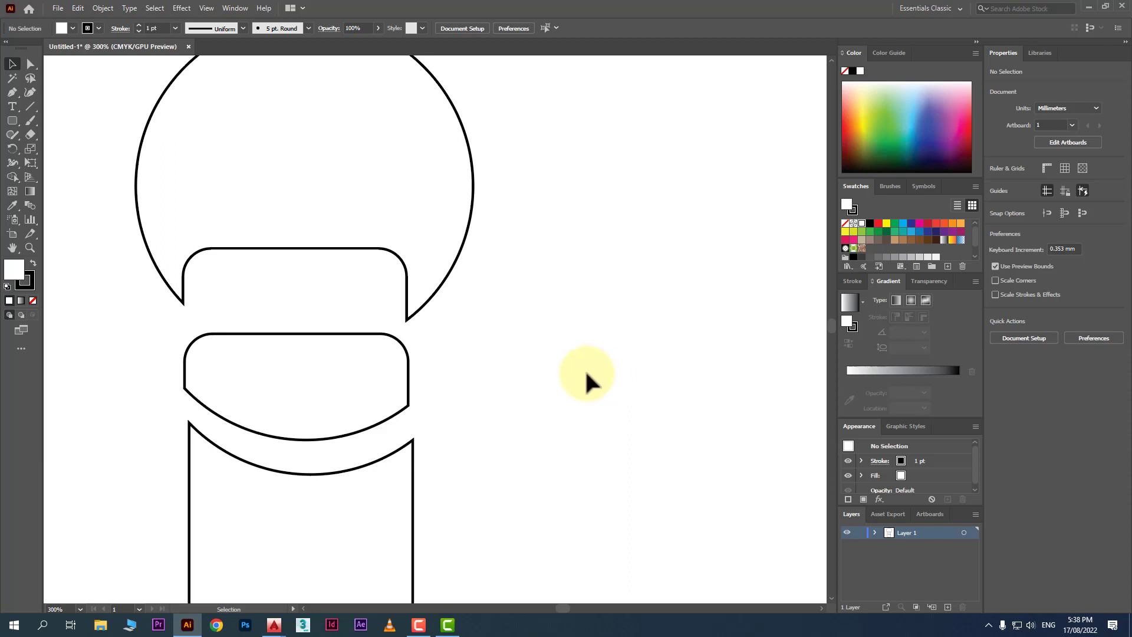
# Undo the moves of the pieces and the separation of the overlap from the rounded rectangle
pyautogui.hotkey('ctrl', 'z')
pyautogui.hotkey('ctrl', 'z')
pyautogui.hotkey('ctrl', 'z')
pyautogui.hotkey('ctrl', 'z')
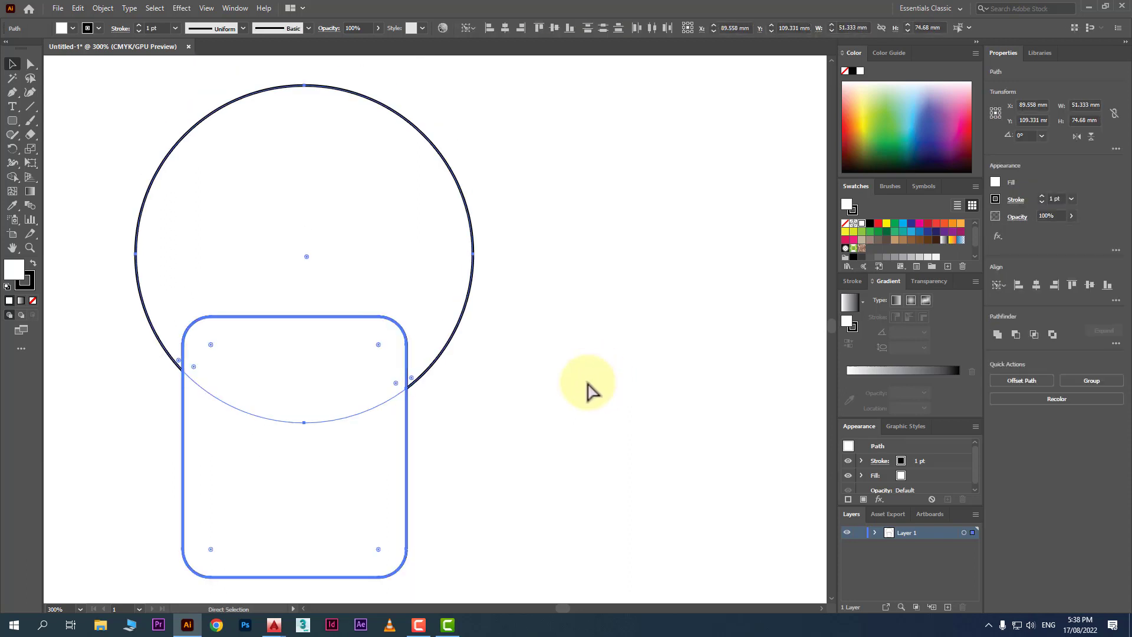
# Fill the circle with green and the rounded rectangle with dark red
pyautogui.press('v')
pyautogui.click(534, 383)
pyautogui.click(462, 189)
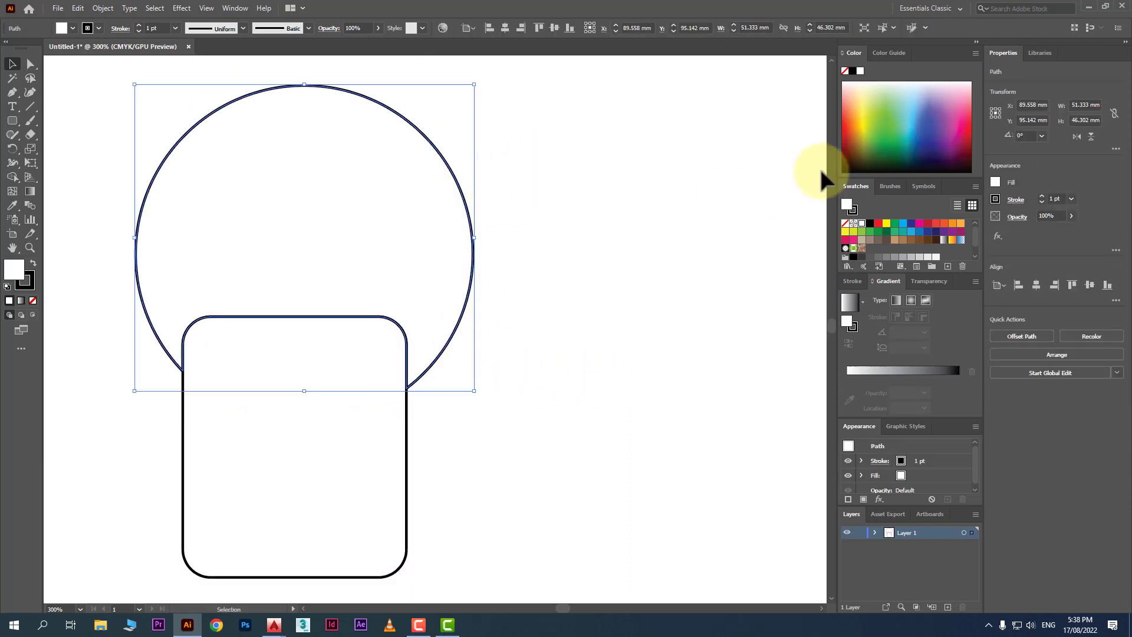
pyautogui.click(877, 127)
pyautogui.click(430, 455)
pyautogui.click(402, 446)
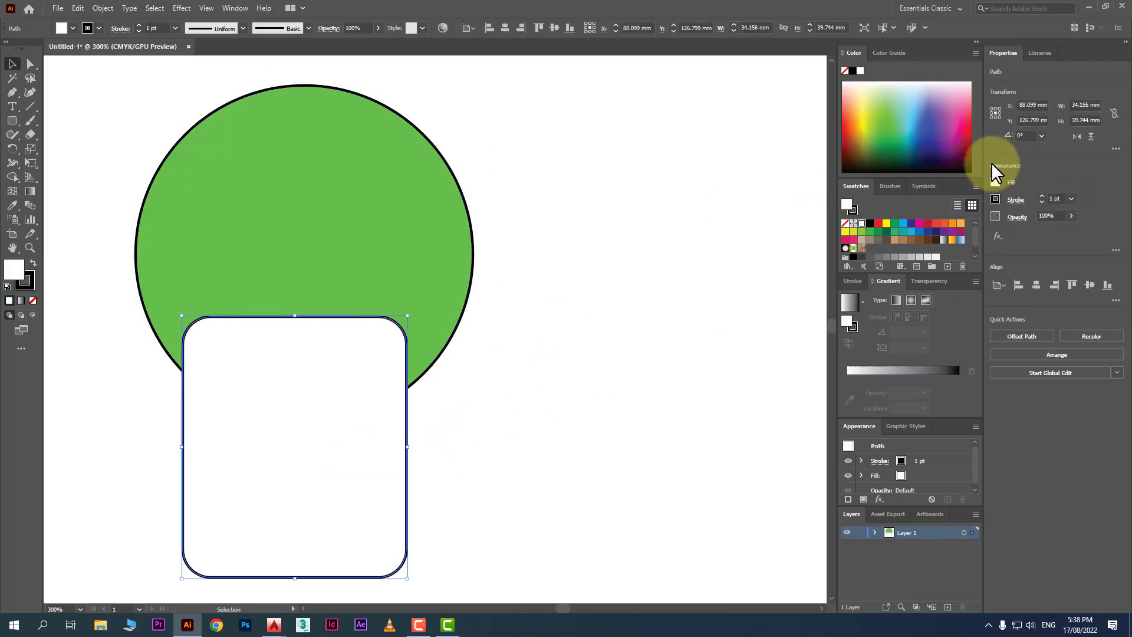
pyautogui.click(967, 130)
pyautogui.click(686, 352)
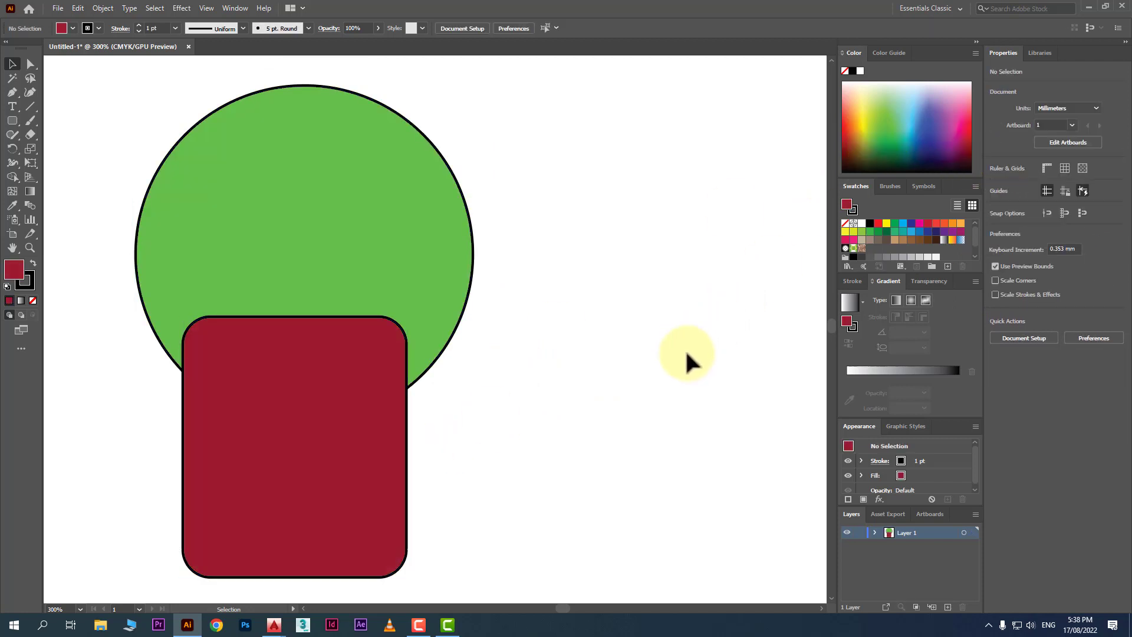
# Select both coloured shapes and split them with the Shape Builder tool into circle, overlap and lower rectangle regions
pyautogui.moveTo(537, 232); pyautogui.dragTo(361, 401)
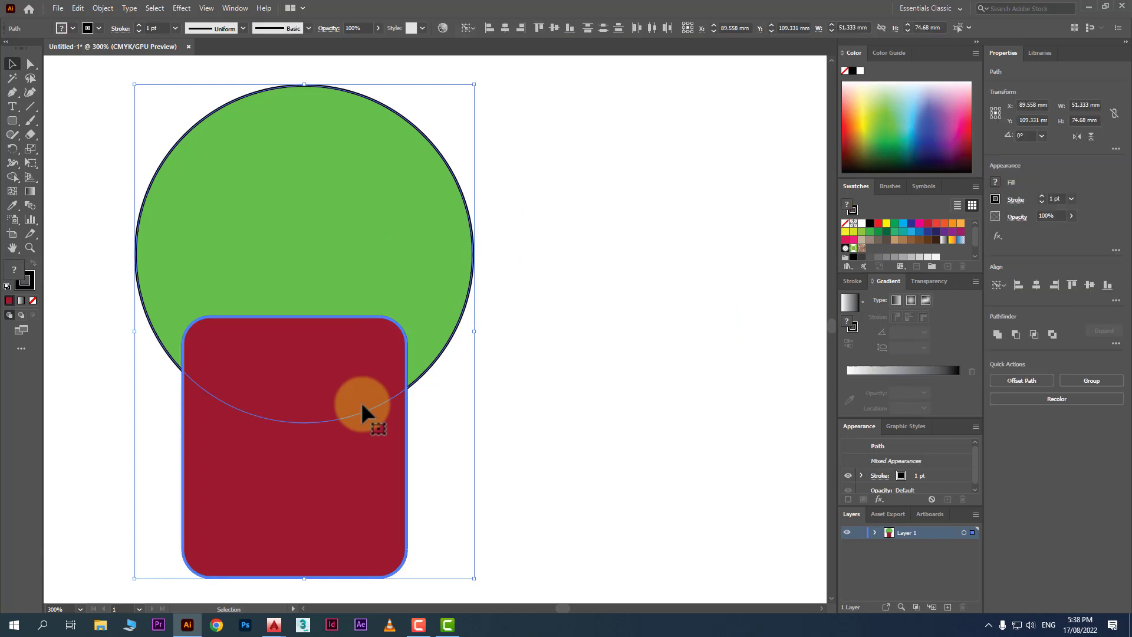
pyautogui.click(13, 177)
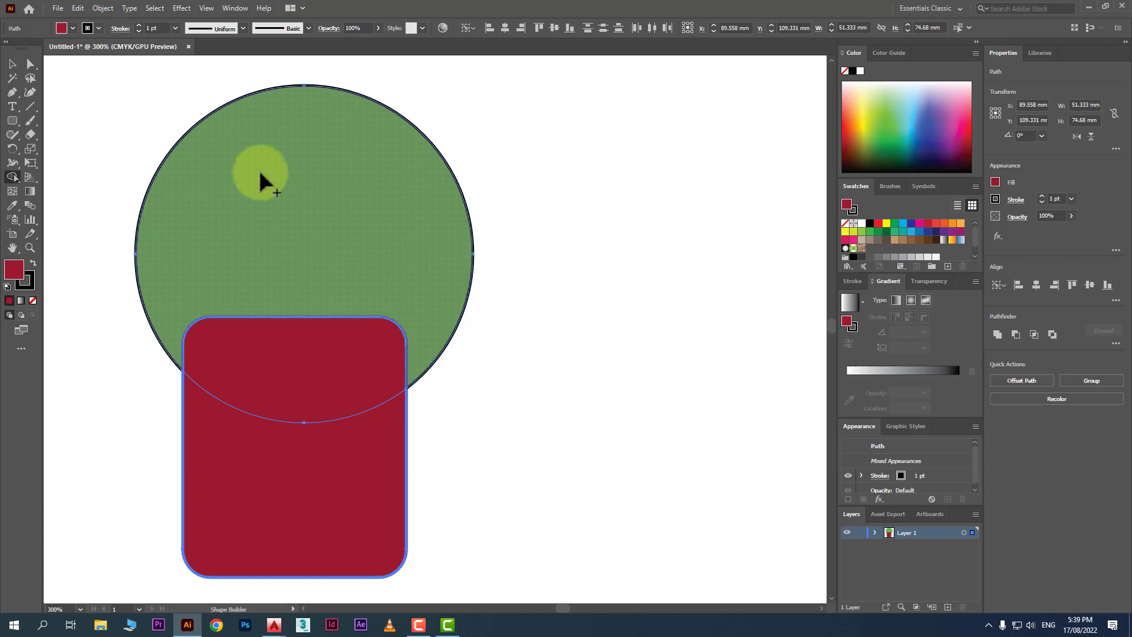
pyautogui.click(284, 208)
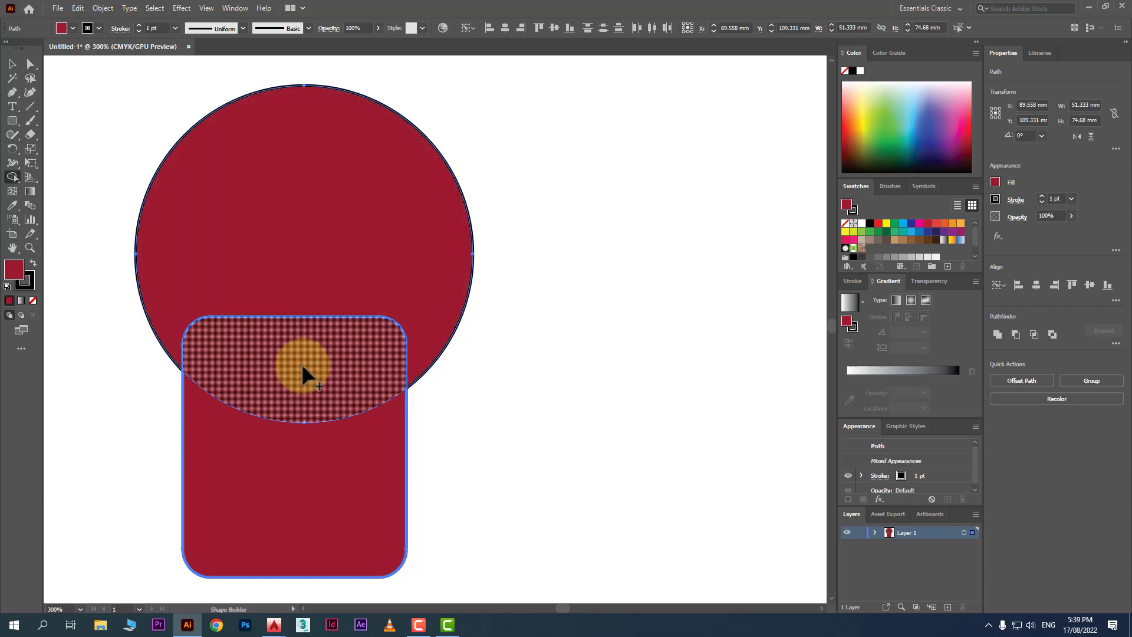
pyautogui.click(311, 431)
pyautogui.click(309, 489)
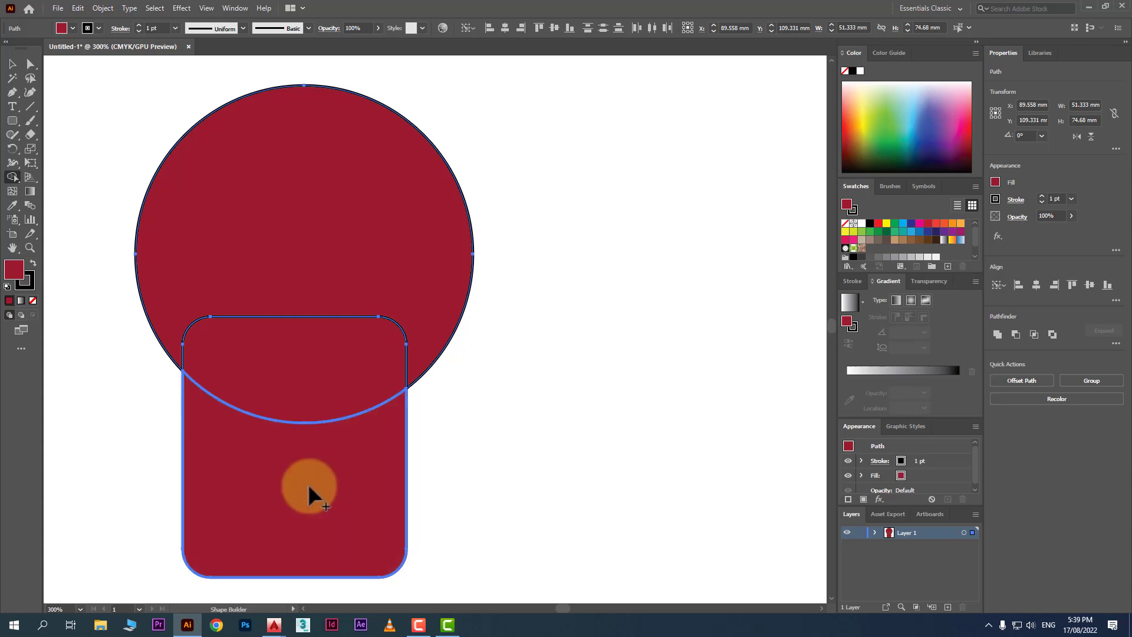
pyautogui.click(297, 450)
# Pull the pieces apart: circle part up, lower rectangle part down, and overlap part out to the right of the other two
pyautogui.click(11, 64)
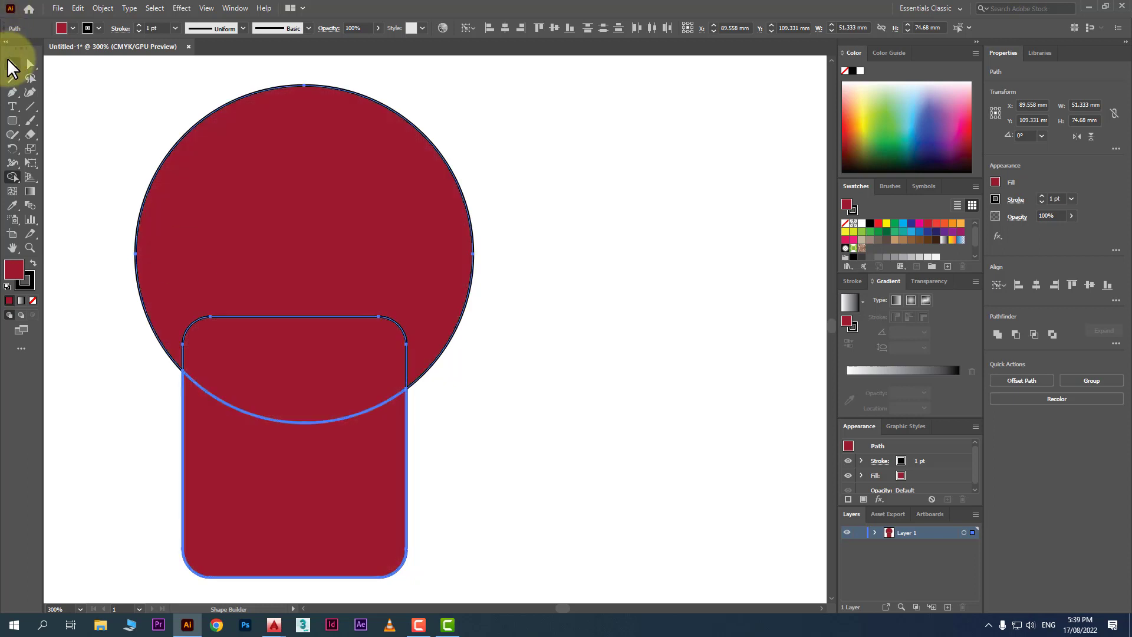
pyautogui.click(577, 222)
pyautogui.moveTo(334, 211); pyautogui.dragTo(330, 182)
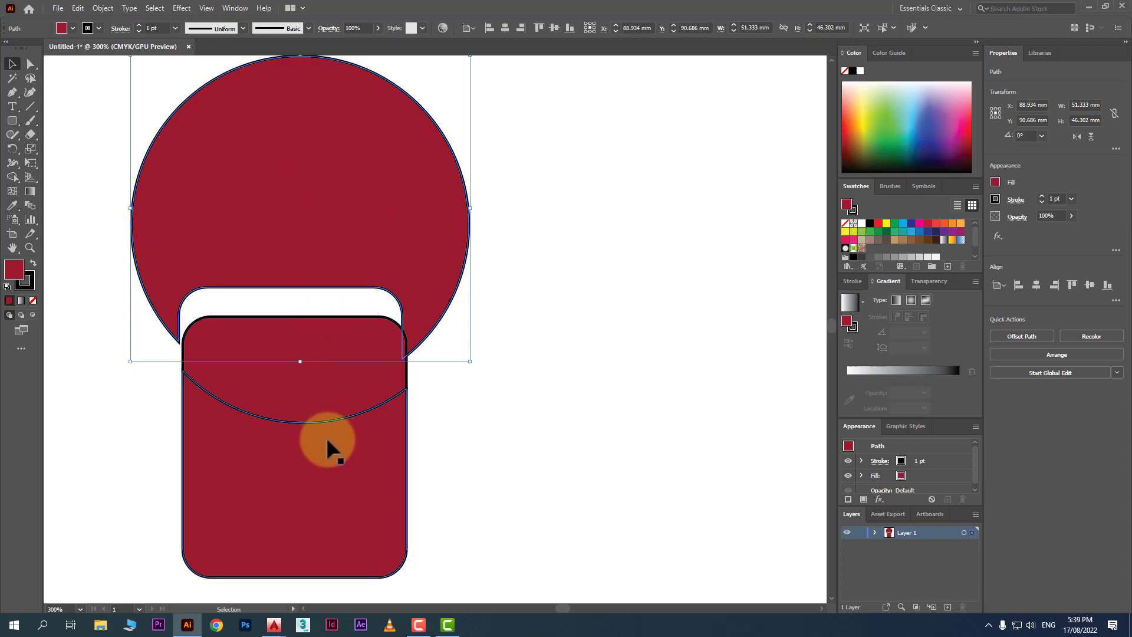
pyautogui.moveTo(324, 471); pyautogui.dragTo(324, 516)
pyautogui.moveTo(291, 339); pyautogui.dragTo(572, 386)
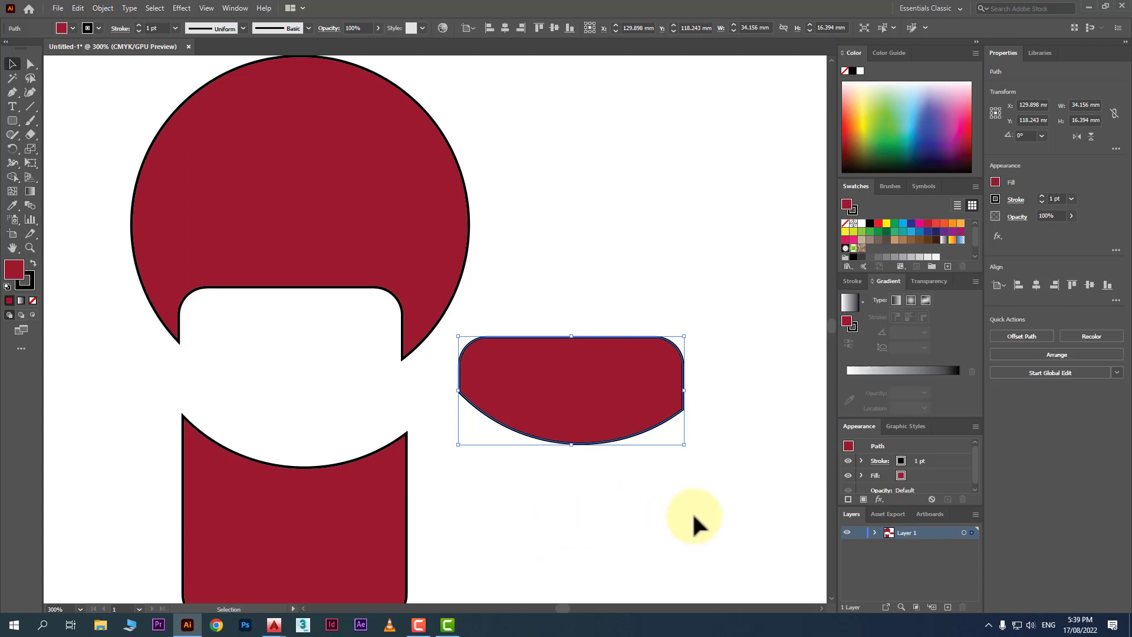
# Undo the last piece moves and the split of the overlap from the rounded rectangle, leaving nothing selected
pyautogui.hotkey('ctrl', 'z')
pyautogui.hotkey('ctrl', 'z')
pyautogui.hotkey('ctrl', 'z')
pyautogui.hotkey('ctrl', 'z')
pyautogui.hotkey('ctrl', 'z')
pyautogui.hotkey('ctrl', 'z')
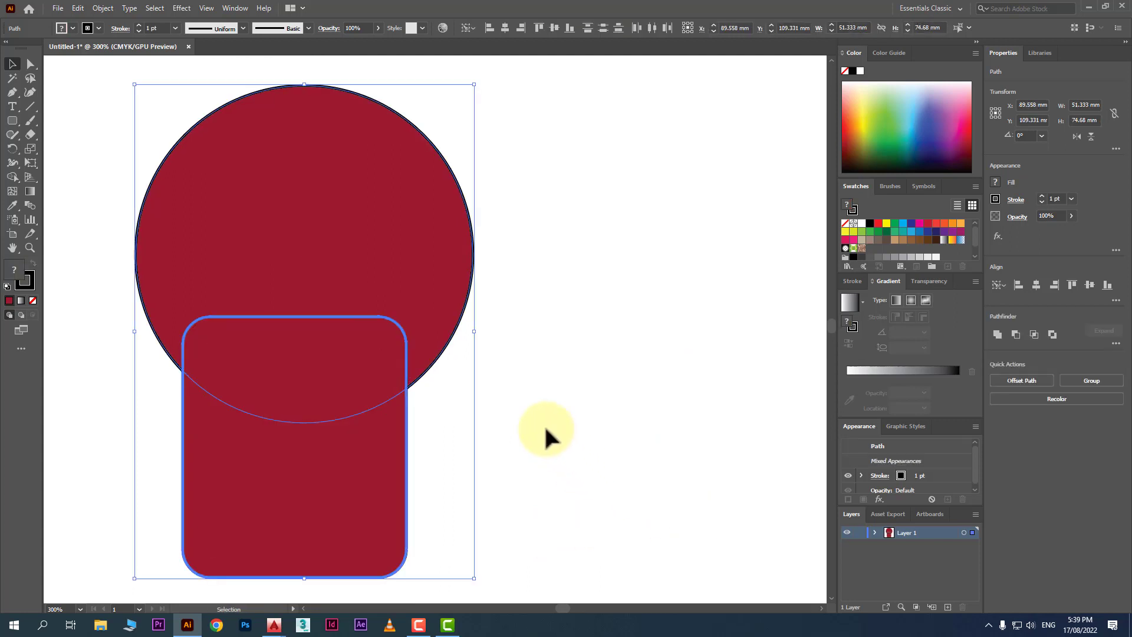
pyautogui.click(554, 432)
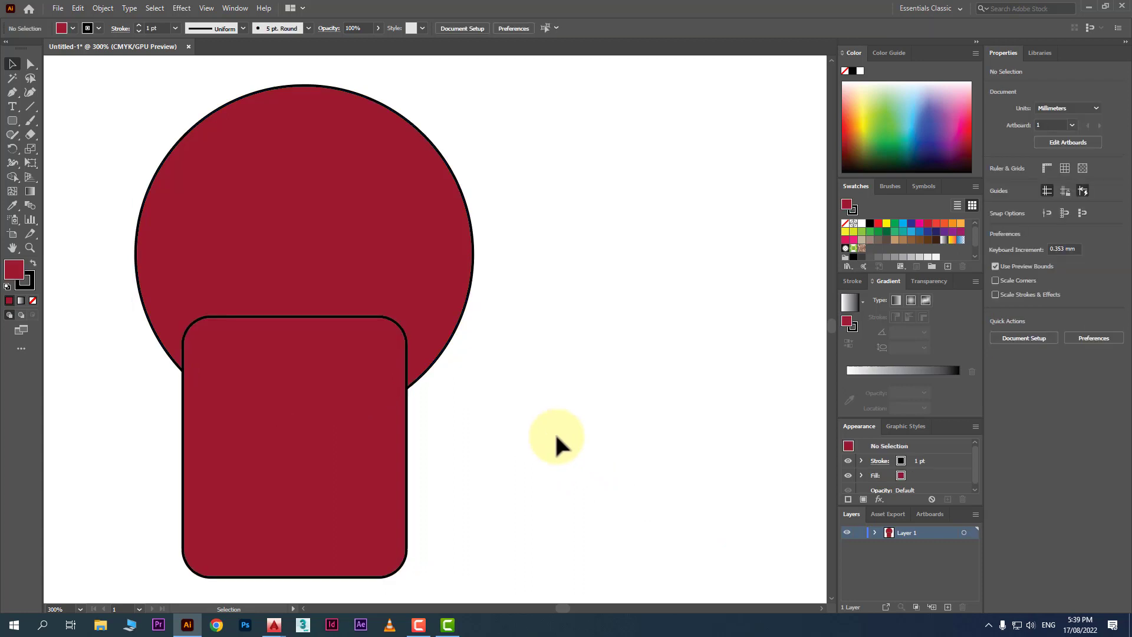
# Fill the circle with green again
pyautogui.click(397, 214)
pyautogui.click(885, 126)
pyautogui.click(518, 347)
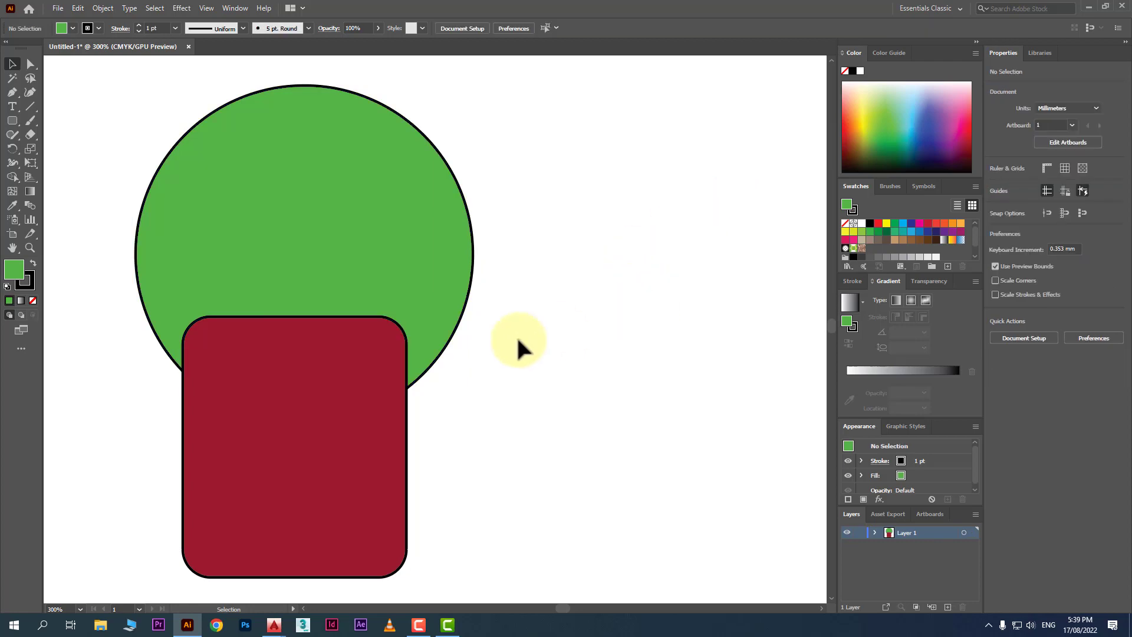
# Try erasing the circle and its overlap with the rounded rectangle using the Shape Builder tool, and undo the erasures
pyautogui.moveTo(525, 263); pyautogui.dragTo(212, 405)
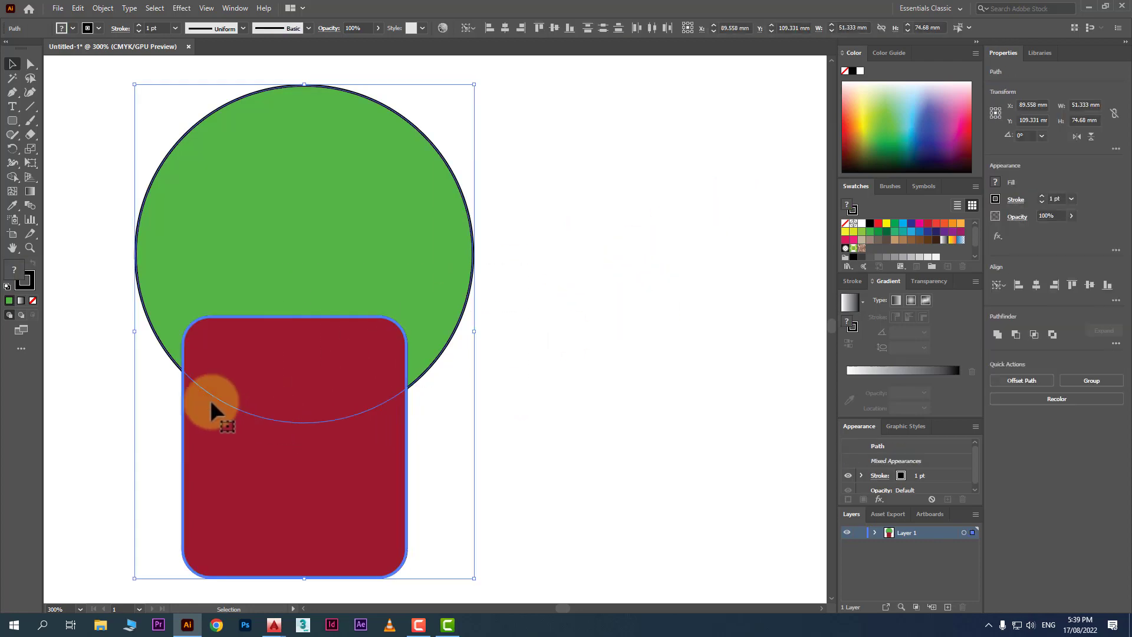
pyautogui.click(12, 177)
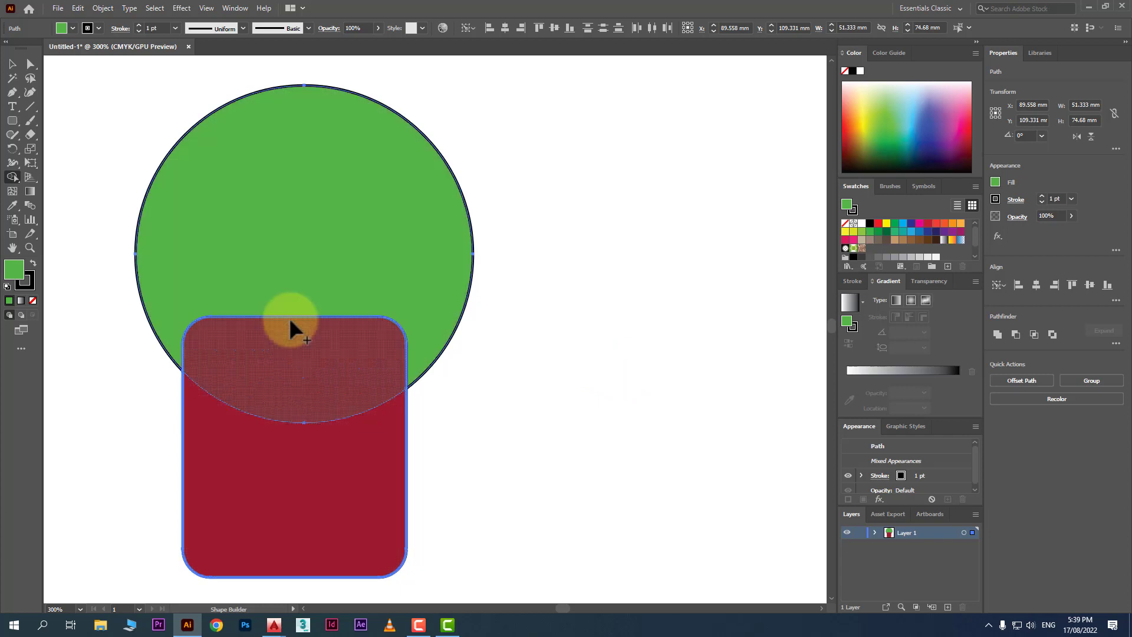
pyautogui.keyDown('alt'); pyautogui.click(251, 193); pyautogui.keyUp('alt')
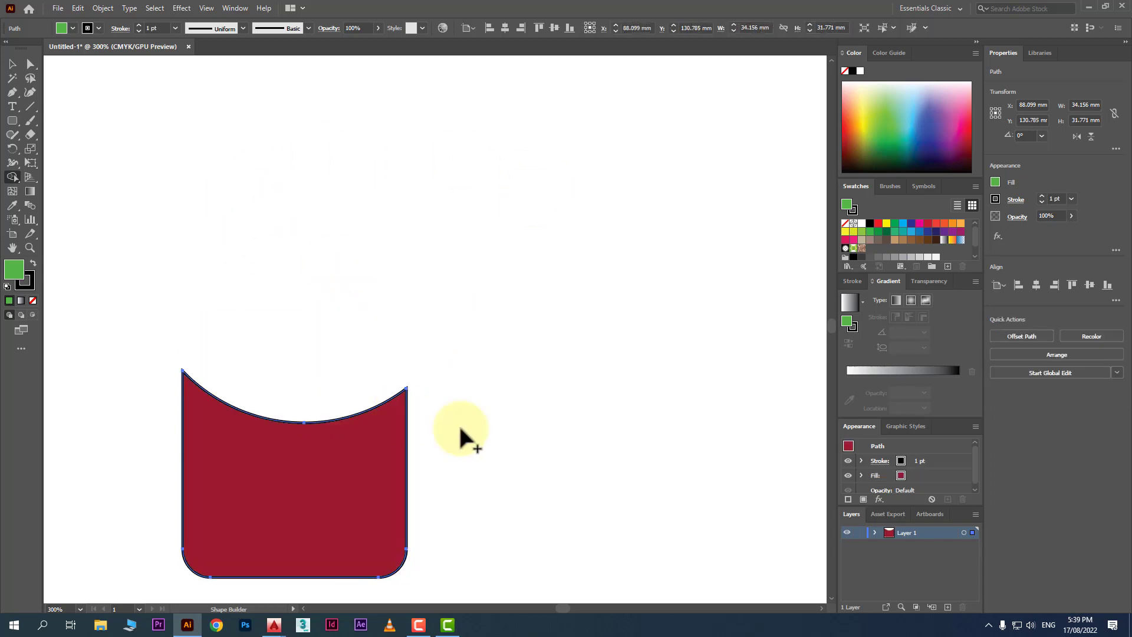
pyautogui.hotkey('ctrl', 'z')
pyautogui.hotkey('ctrl', 'z')
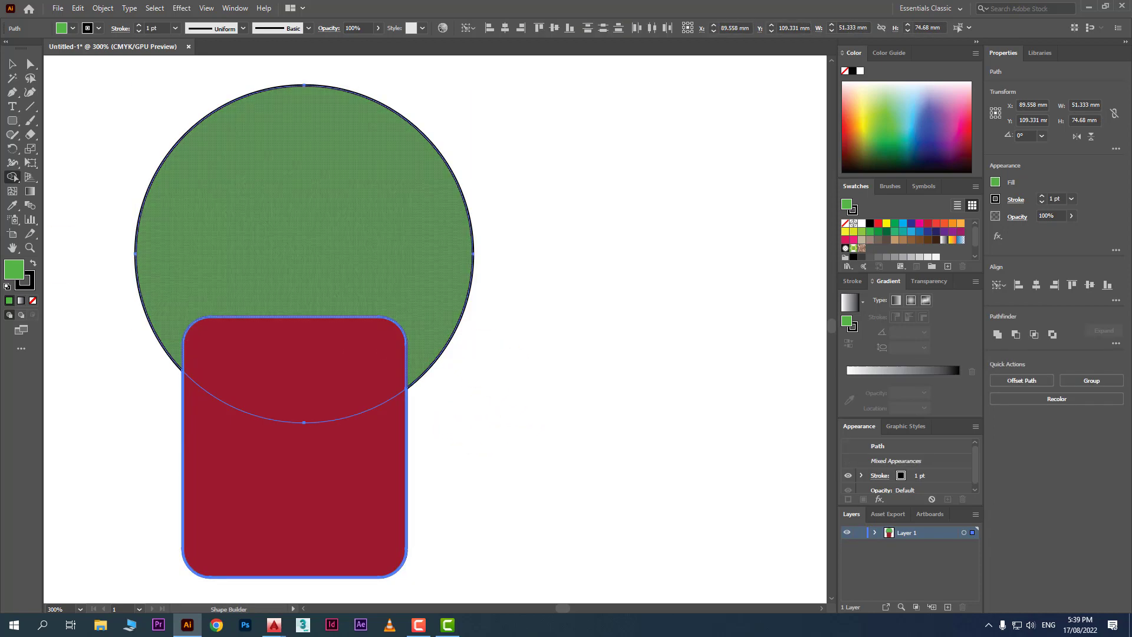
# Draw a square-cornered rectangle about 39 by 28 mm to the right of the circle and rounded rectangle
pyautogui.moveTo(12, 120); pyautogui.dragTo(59, 122)
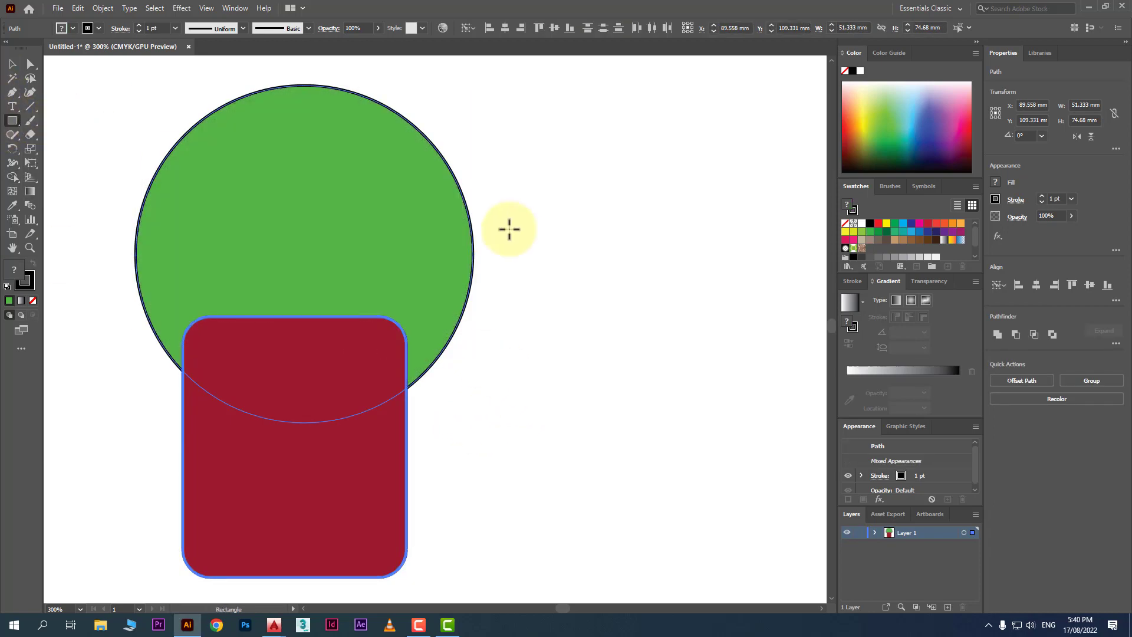
pyautogui.moveTo(511, 271)
pyautogui.mouseDown()
pyautogui.moveTo(816, 455)
pyautogui.moveTo(772, 458)
pyautogui.mouseUp()
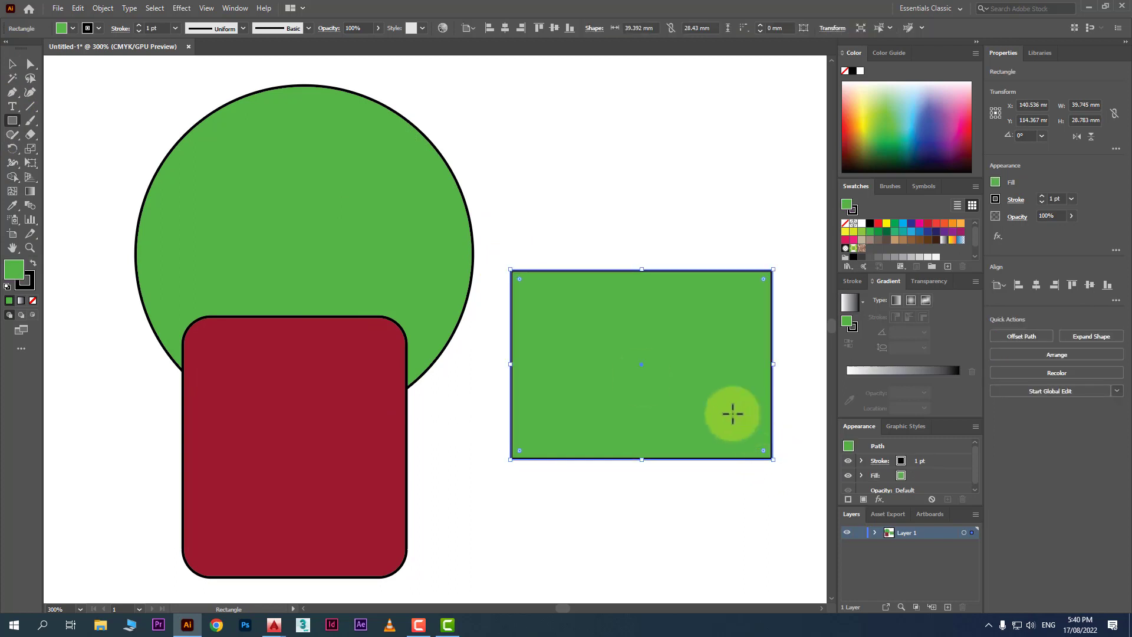
# Draw an unfilled wavy line about 49 mm wide across the new rectangle with the Curvature tool, its ends extending past both sides
pyautogui.click(29, 92)
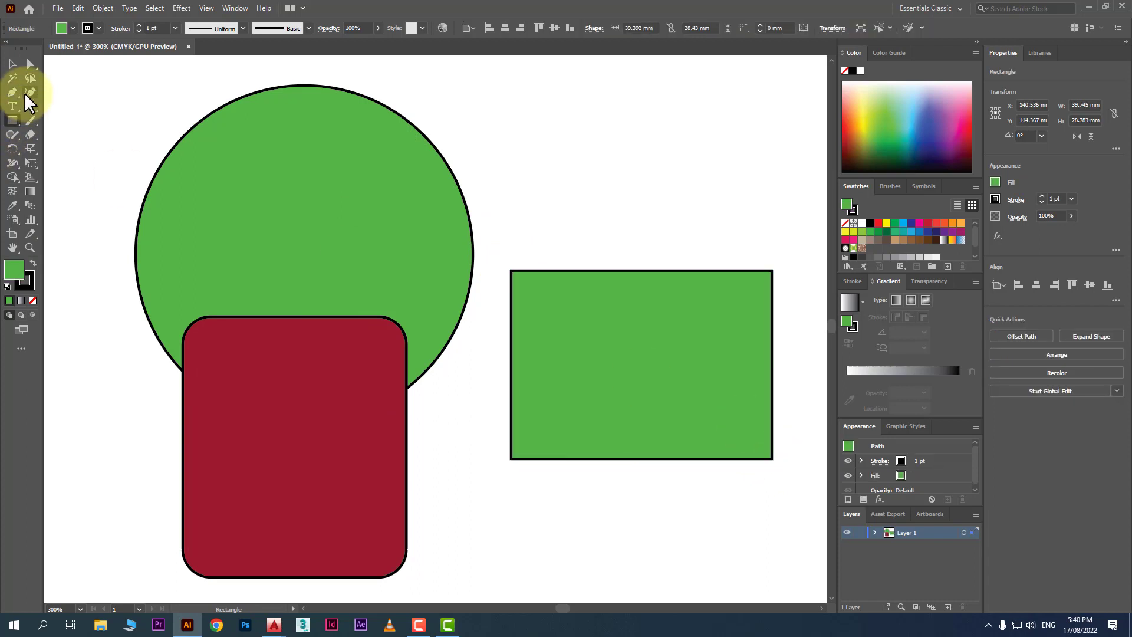
pyautogui.click(472, 354)
pyautogui.click(540, 319)
pyautogui.click(598, 357)
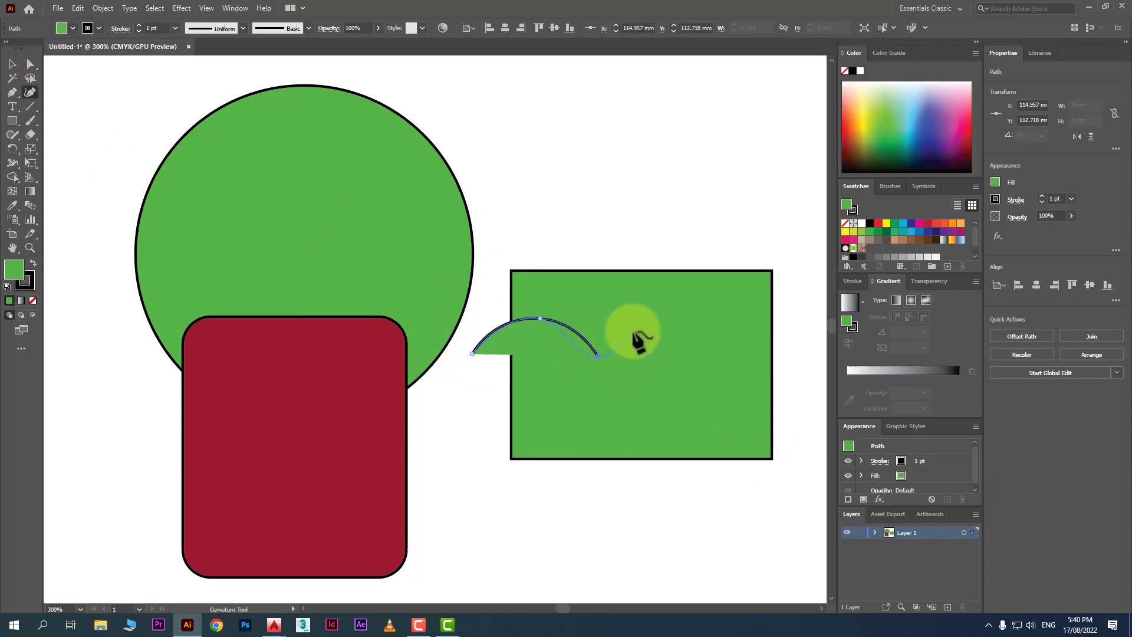
pyautogui.click(633, 329)
pyautogui.click(687, 364)
pyautogui.click(710, 323)
pyautogui.click(794, 371)
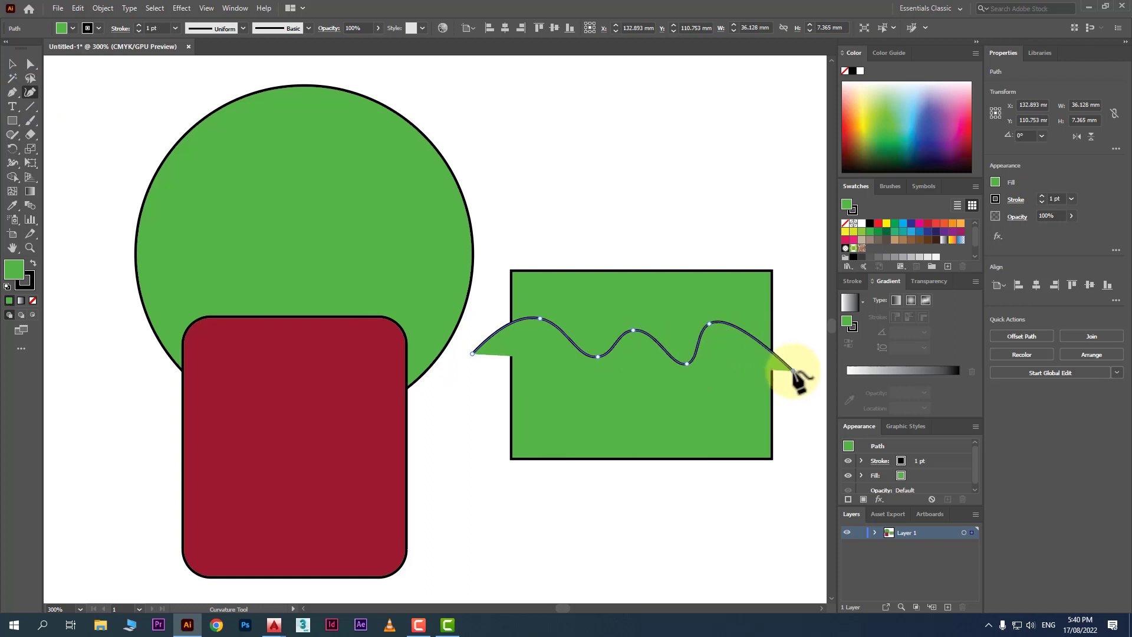
pyautogui.click(33, 300)
pyautogui.click(12, 64)
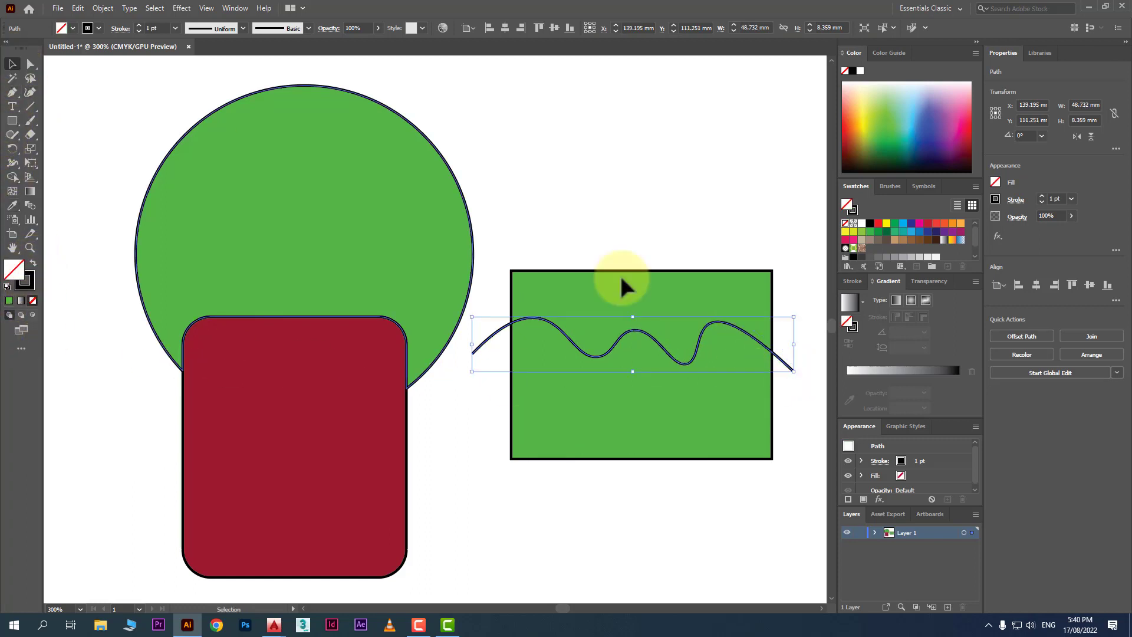
# Try erasing the rectangle's area above the wavy line and both overhanging line ends with the Shape Builder tool, and undo it
pyautogui.keyDown('shift'); pyautogui.click(623, 378); pyautogui.keyUp('shift')
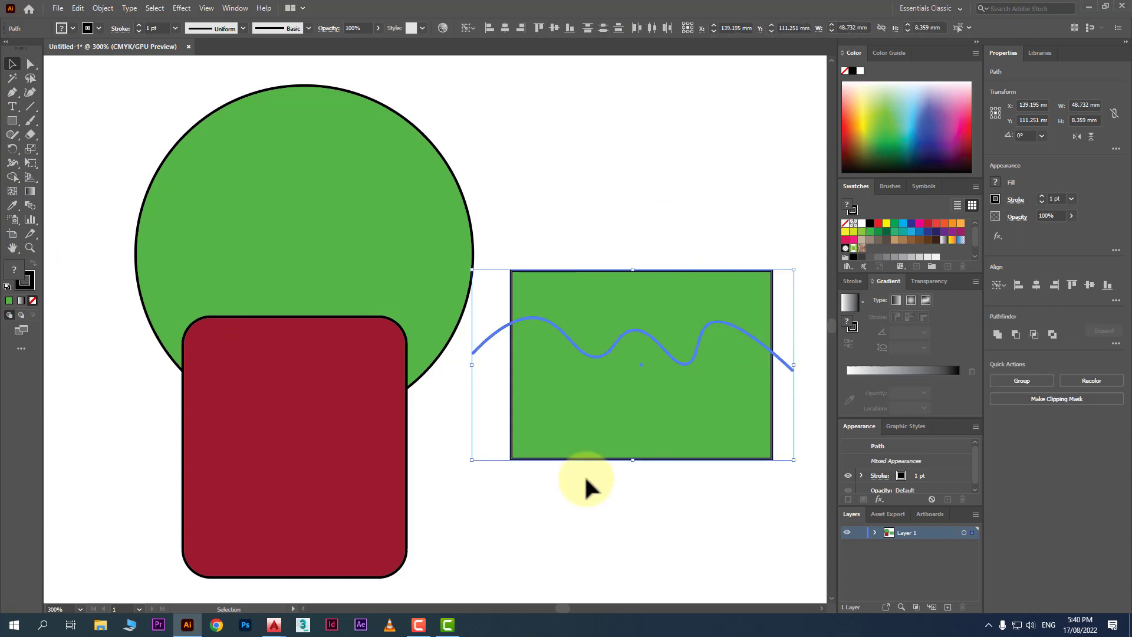
pyautogui.click(12, 176)
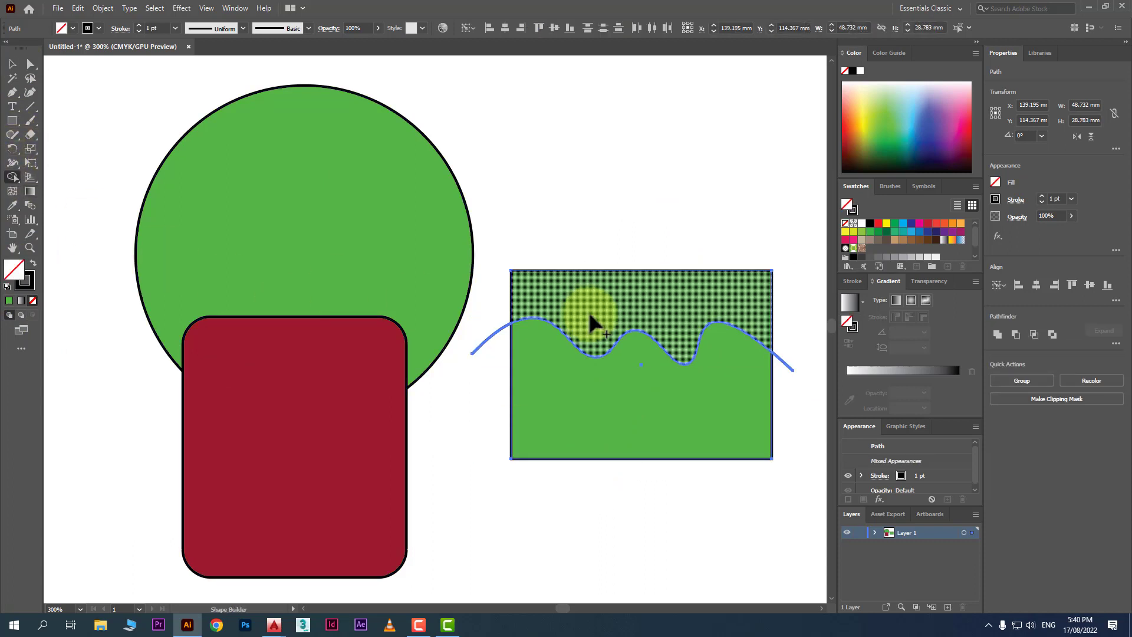
pyautogui.keyDown('alt'); pyautogui.click(642, 315); pyautogui.keyUp('alt')
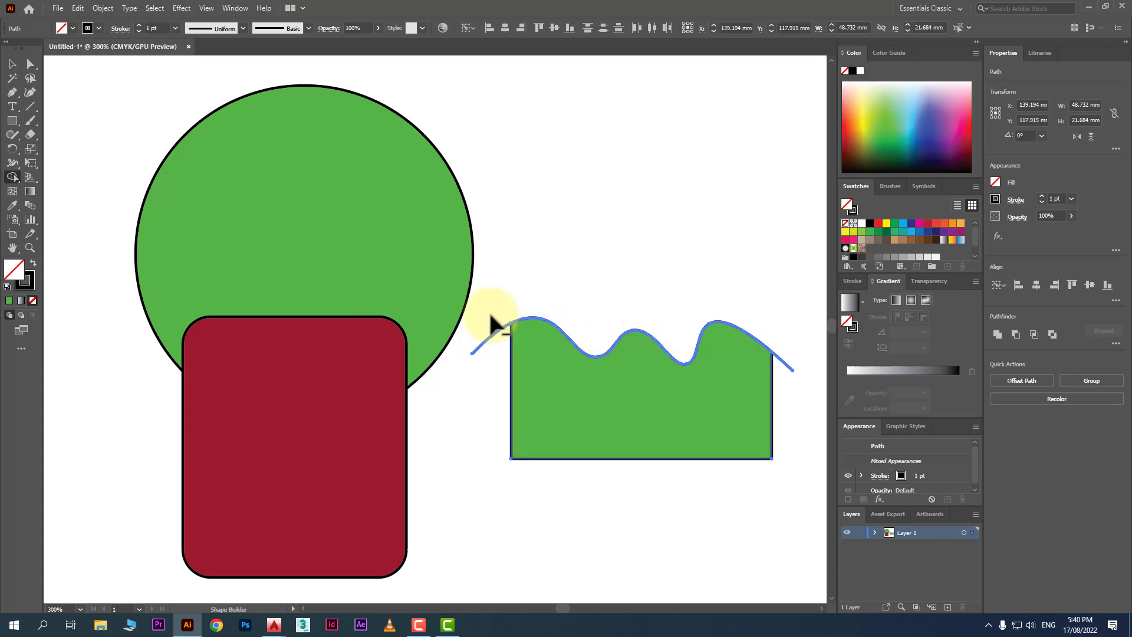
pyautogui.keyDown('alt'); pyautogui.click(492, 333); pyautogui.keyUp('alt')
pyautogui.keyDown('alt'); pyautogui.click(787, 365); pyautogui.keyUp('alt')
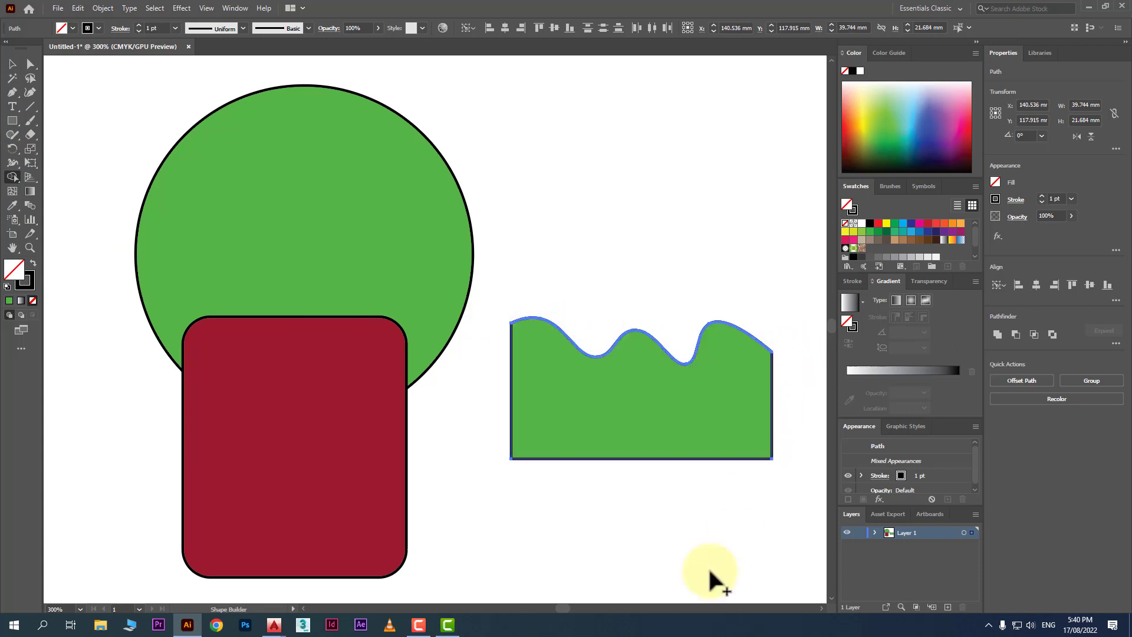
pyautogui.press('v')
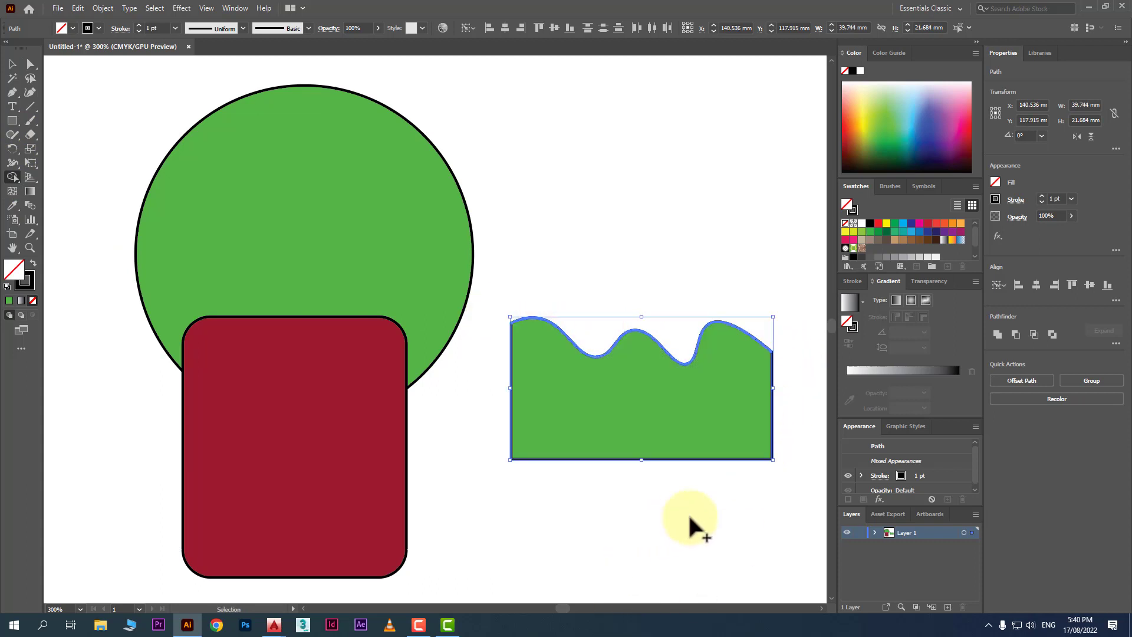
pyautogui.hotkey('ctrl', 'z')
# Split the rectangle along the wavy line into two unfilled regions with the Shape Builder tool and erase both overhanging line ends
pyautogui.hotkey('shift', 'm')
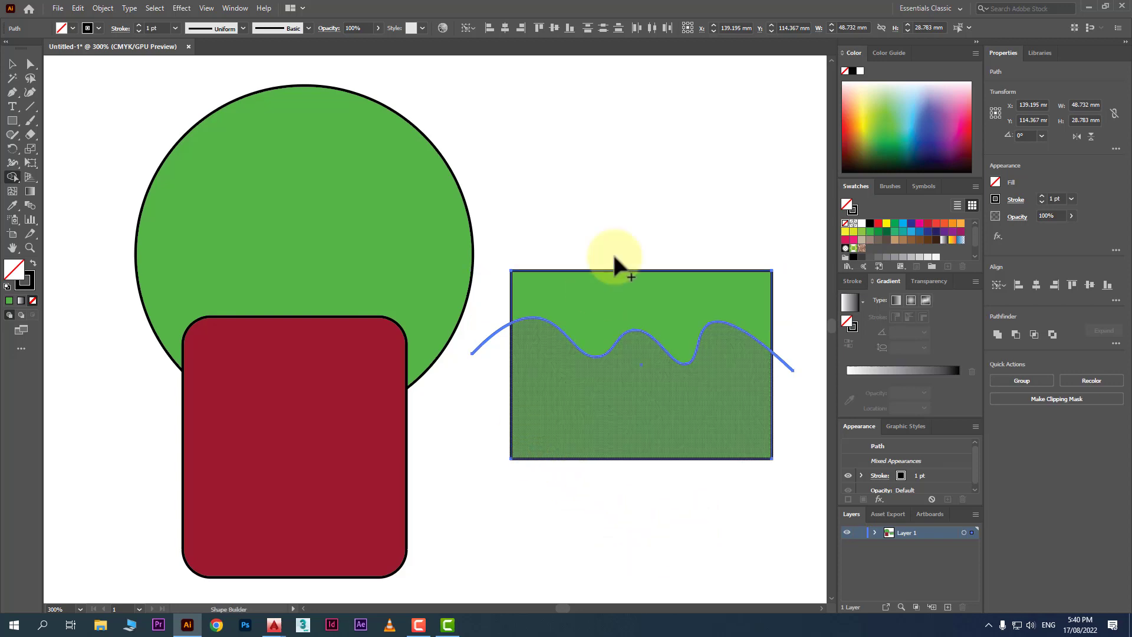
pyautogui.click(642, 304)
pyautogui.click(644, 405)
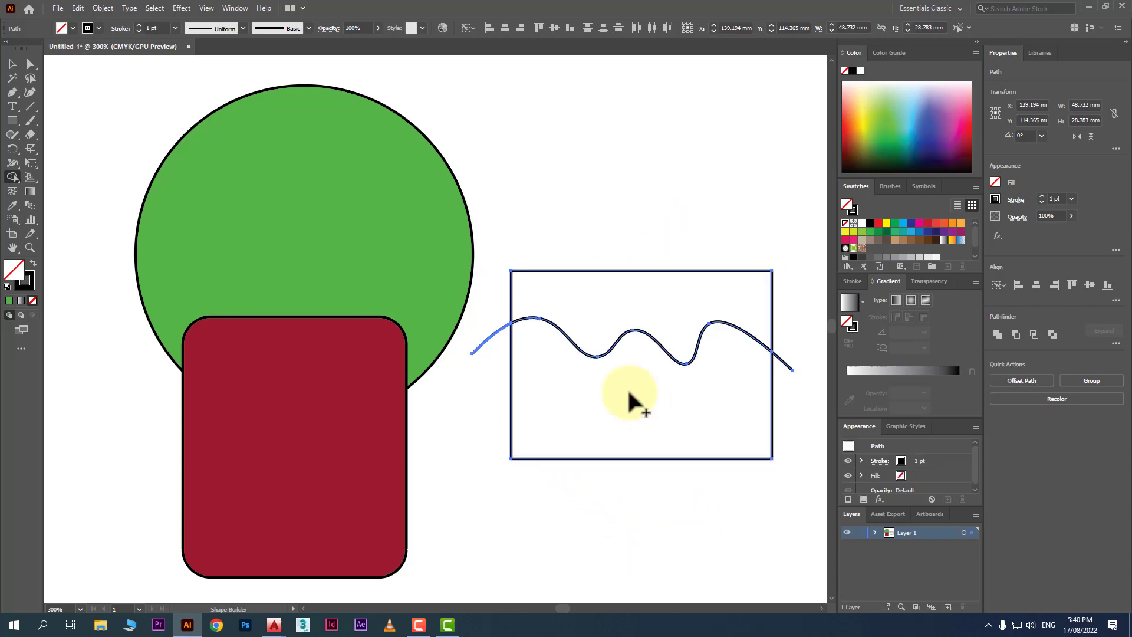
pyautogui.moveTo(499, 360); pyautogui.dragTo(500, 362)
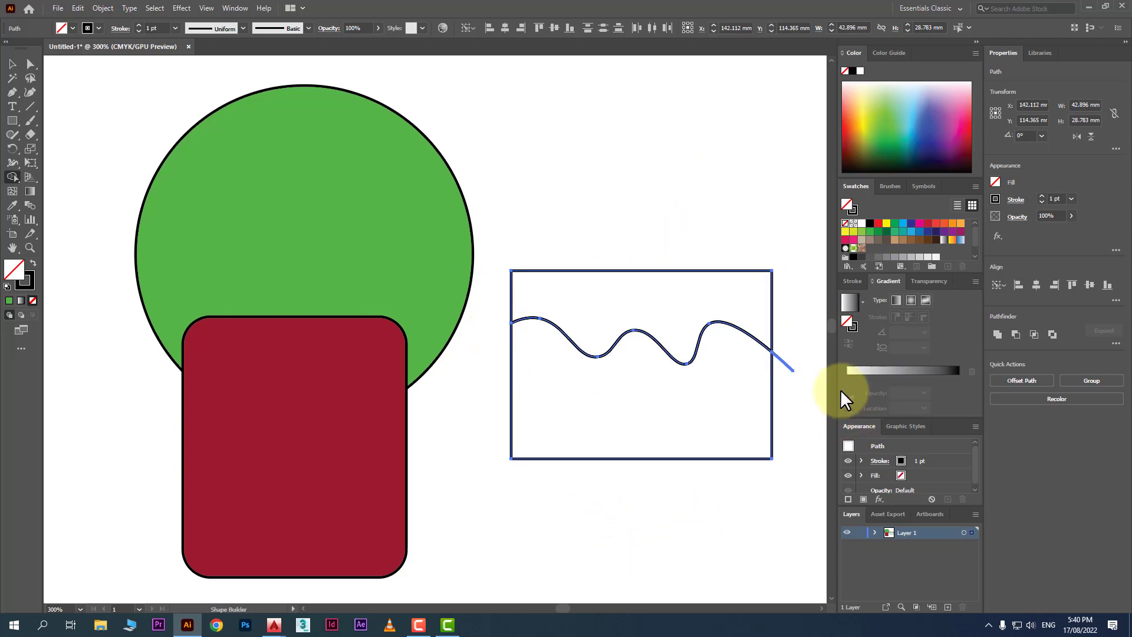
pyautogui.keyDown('alt'); pyautogui.click(782, 341); pyautogui.keyUp('alt')
# Fill the region above the wavy line with blue and the region below it with magenta, leaving nothing selected
pyautogui.click(12, 63)
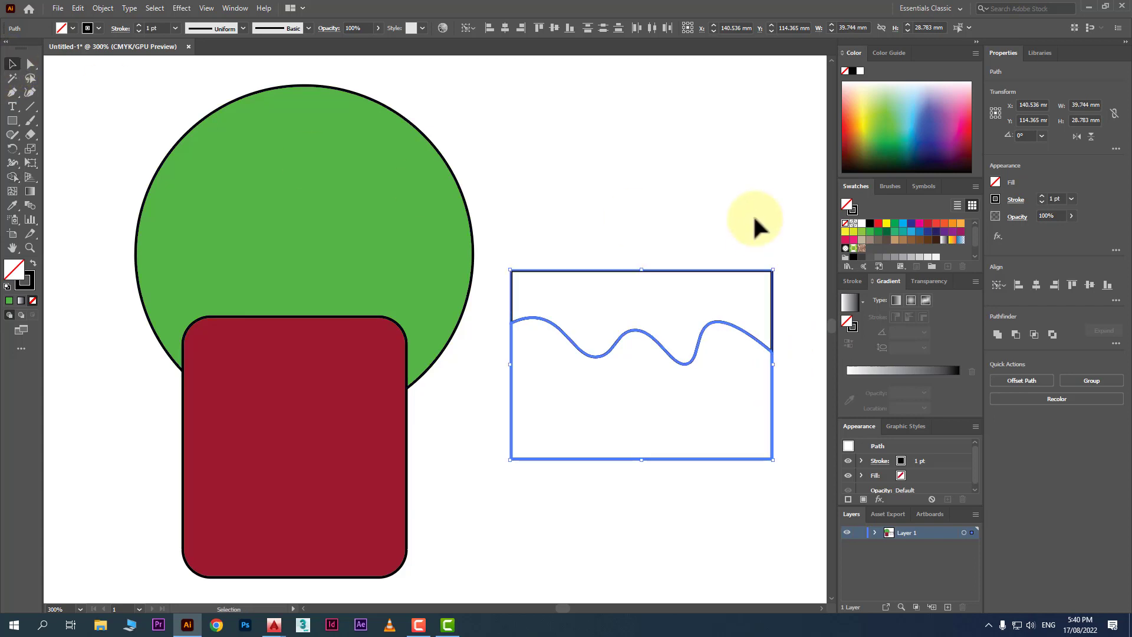
pyautogui.click(710, 271)
pyautogui.click(930, 132)
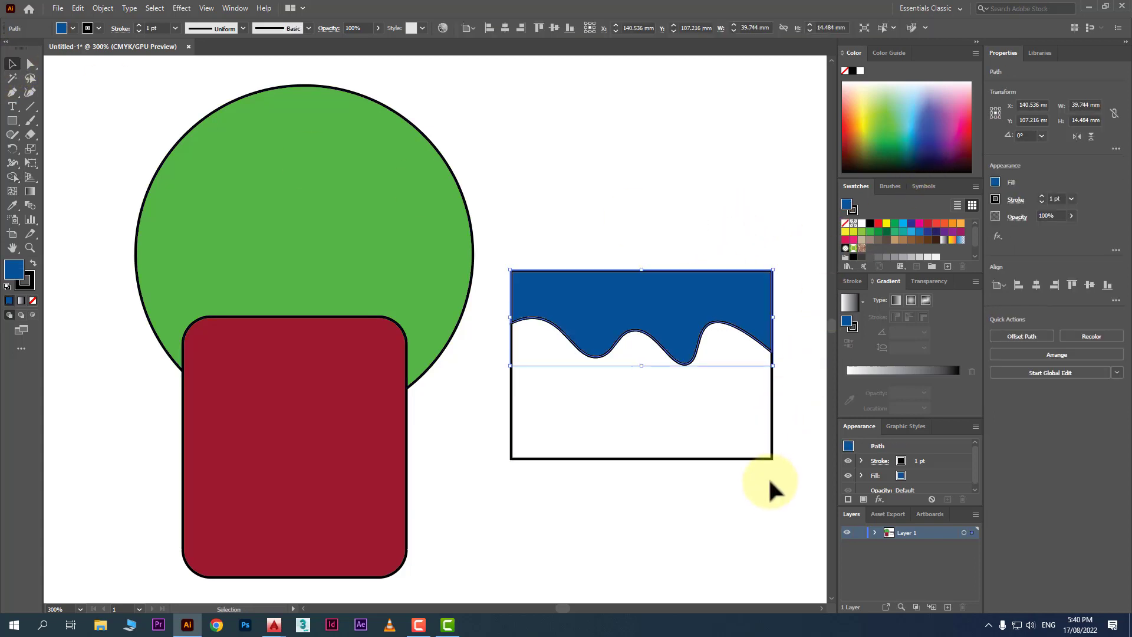
pyautogui.click(733, 442)
pyautogui.moveTo(960, 144); pyautogui.dragTo(965, 122)
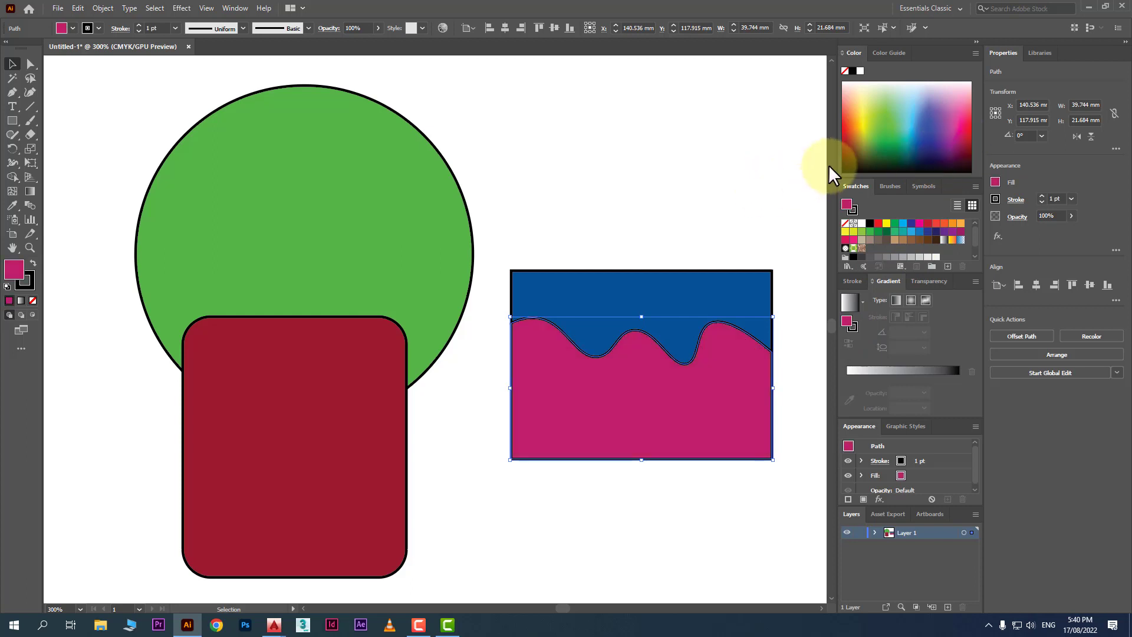
pyautogui.click(690, 142)
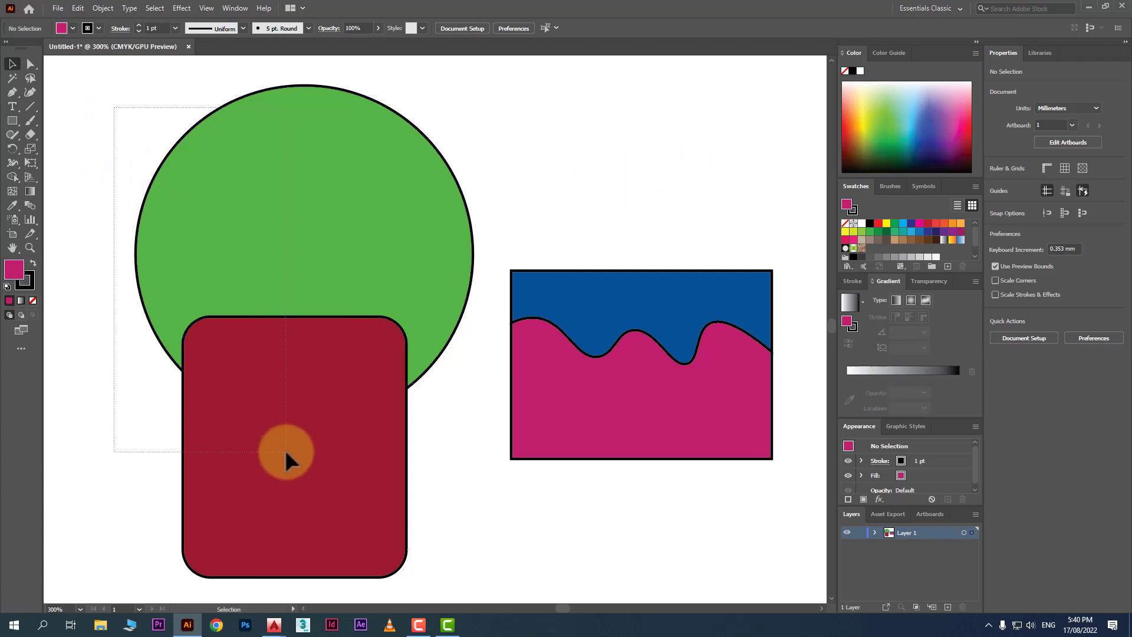
# Merge the circle, its overlap and the rounded rectangle into one magenta shape with the Shape Builder tool
pyautogui.moveTo(285, 452); pyautogui.dragTo(288, 453)
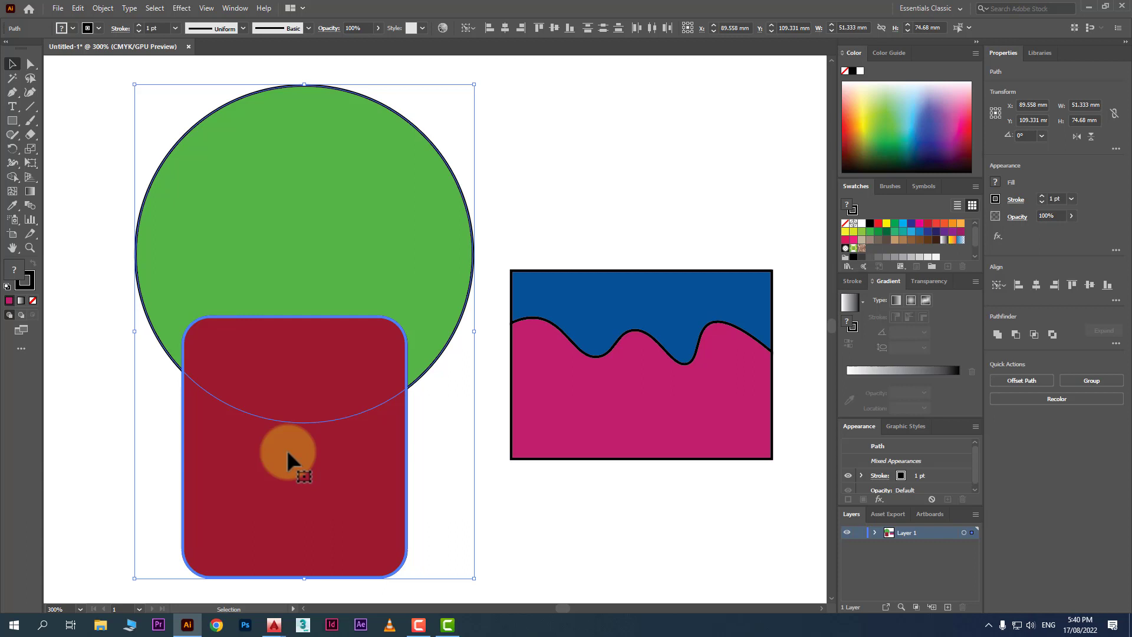
pyautogui.click(12, 177)
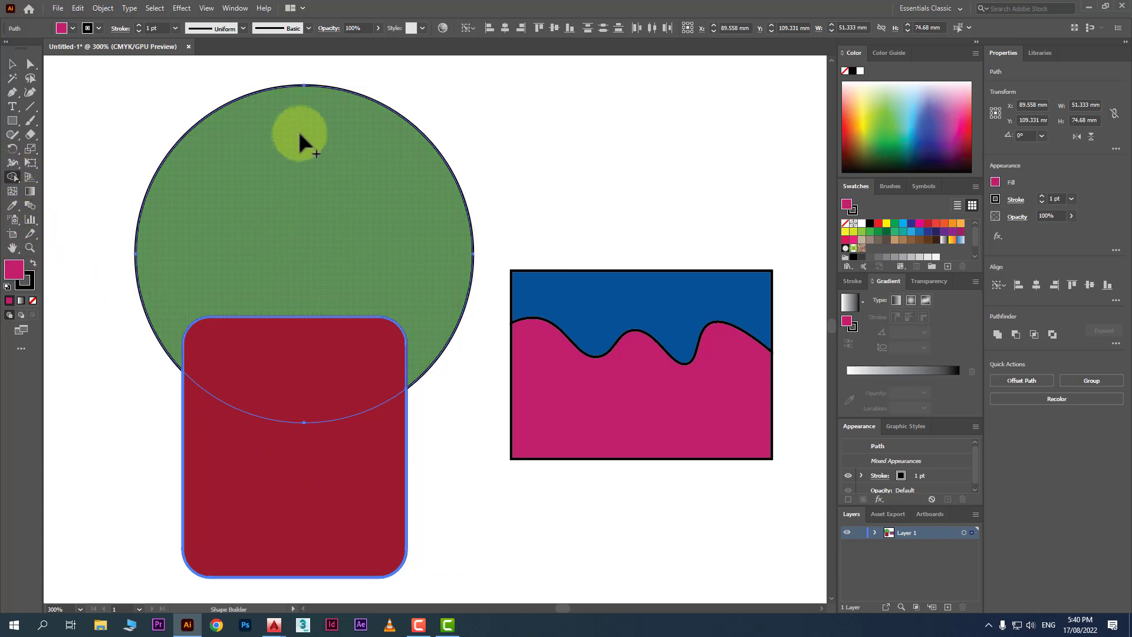
pyautogui.moveTo(299, 135)
pyautogui.mouseDown()
pyautogui.moveTo(286, 496)
pyautogui.moveTo(290, 222)
pyautogui.moveTo(269, 436)
pyautogui.mouseUp()
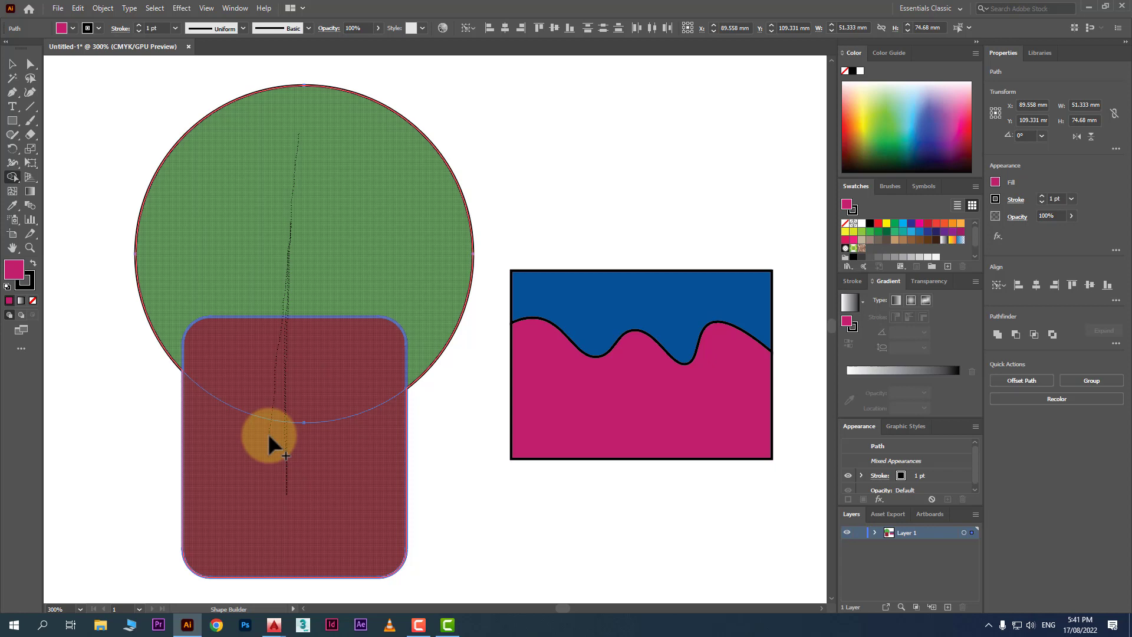
pyautogui.moveTo(269, 435); pyautogui.dragTo(270, 436)
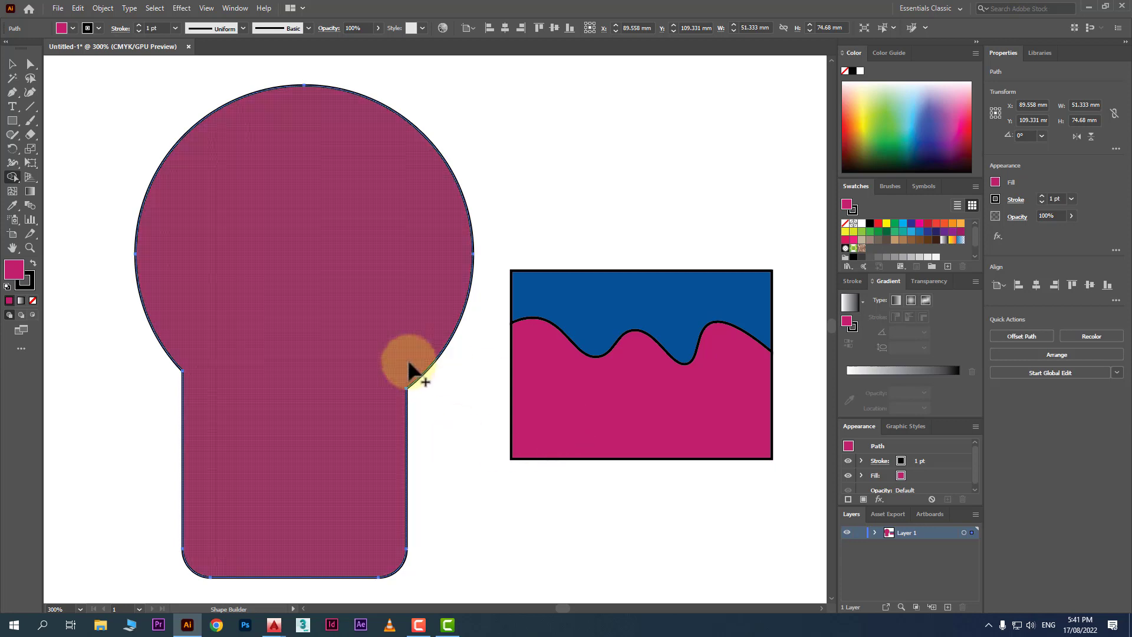
pyautogui.hotkey('ctrl', 'z')
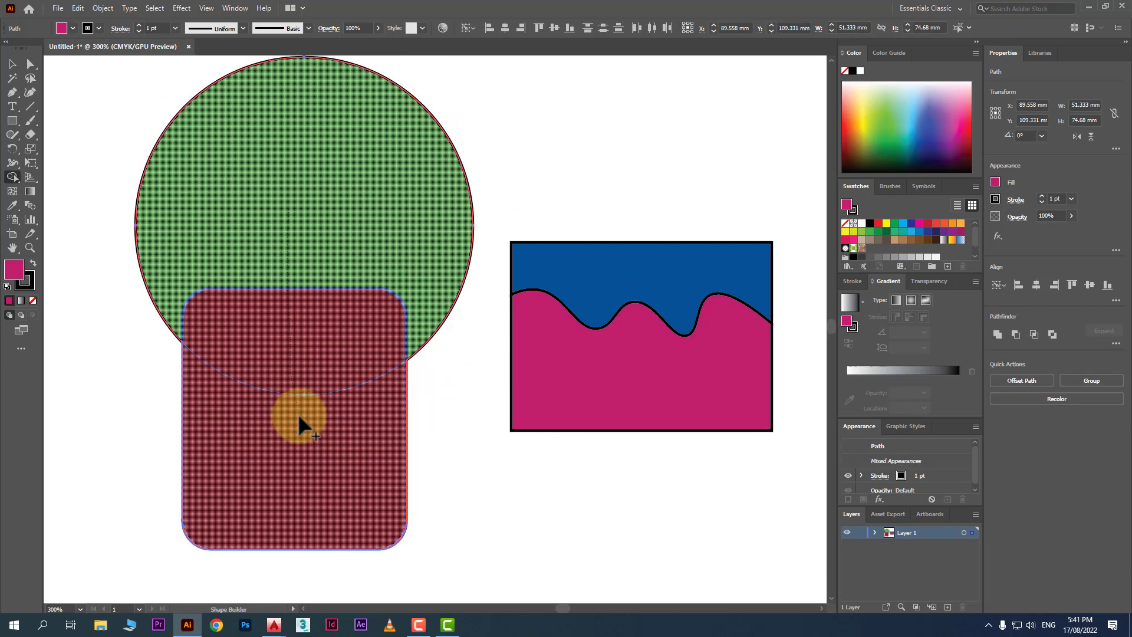
pyautogui.moveTo(298, 425); pyautogui.dragTo(300, 336)
# Draw a vertical line about 27 mm long in the empty area below the merged magenta shape
pyautogui.scroll(-5, 293, 286)
pyautogui.scroll(2, 293, 285)
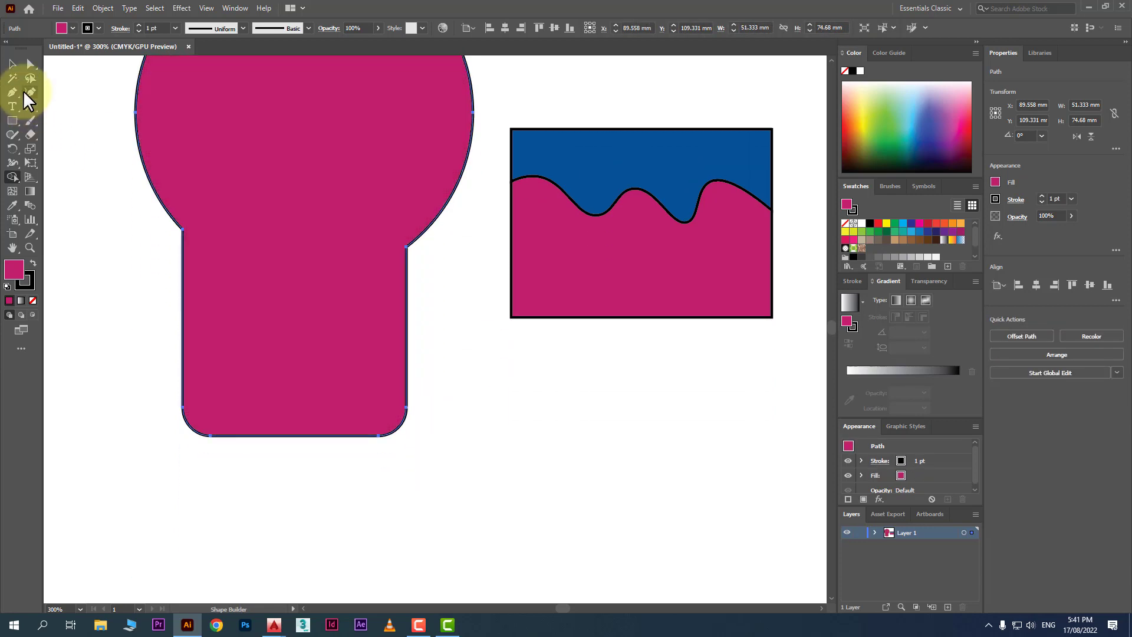
pyautogui.click(13, 64)
pyautogui.scroll(-5, 583, 377)
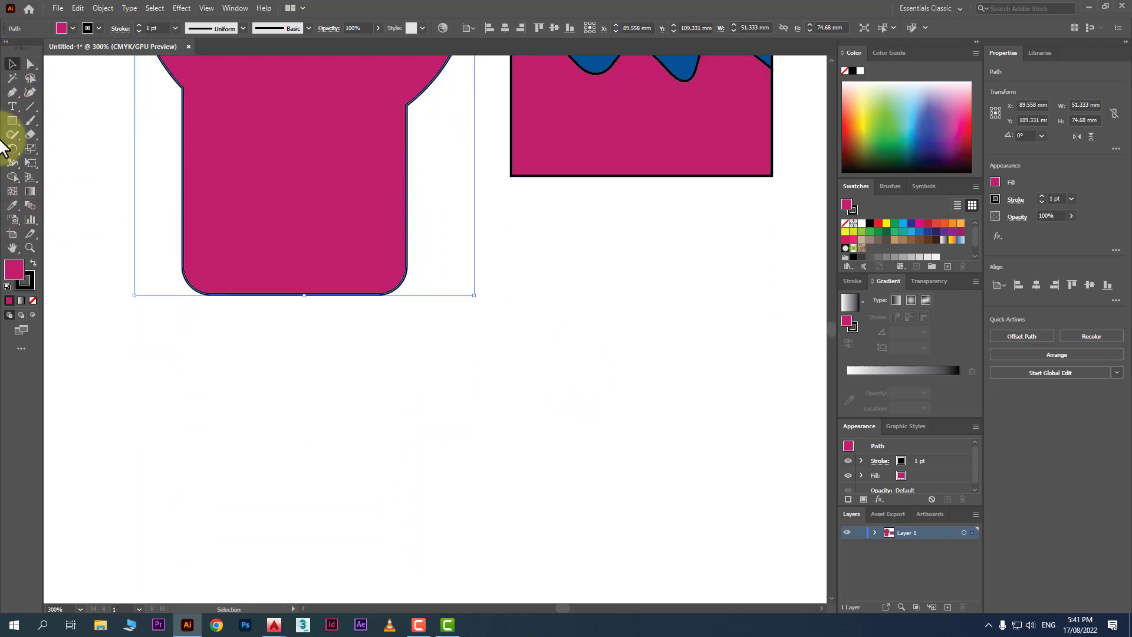
pyautogui.click(29, 108)
pyautogui.moveTo(375, 344); pyautogui.dragTo(378, 519)
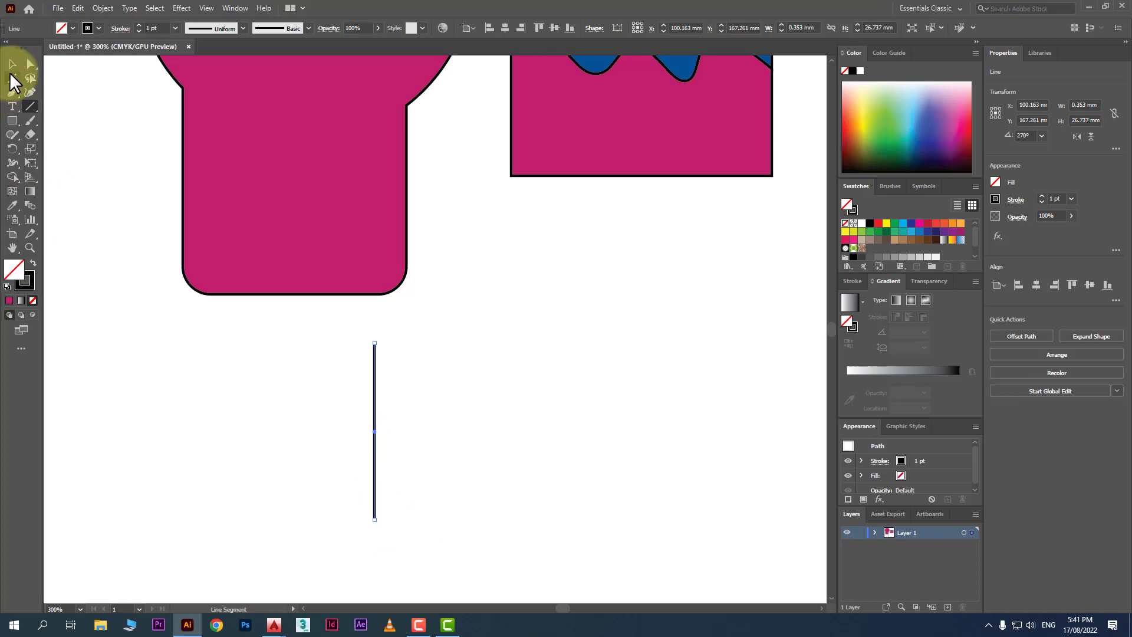
# Copy the vertical line to the right about 3.7 mm away and repeat the copy to make a row of 13 evenly spaced lines
pyautogui.click(12, 63)
pyautogui.click(377, 378)
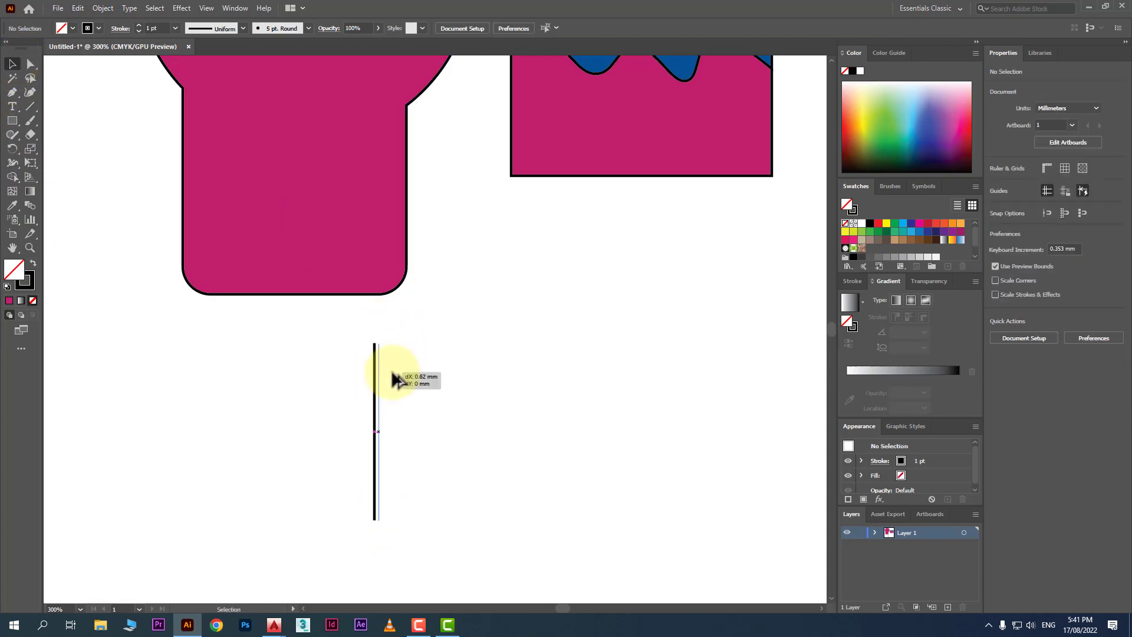
pyautogui.moveTo(400, 378); pyautogui.dragTo(401, 378)
pyautogui.hotkey('ctrl', 'd')
pyautogui.hotkey('ctrl', 'd')
pyautogui.hotkey('ctrl', 'd')
pyautogui.hotkey('ctrl', 'd')
pyautogui.hotkey('ctrl', 'd')
pyautogui.hotkey('ctrl', 'd')
pyautogui.hotkey('ctrl', 'd')
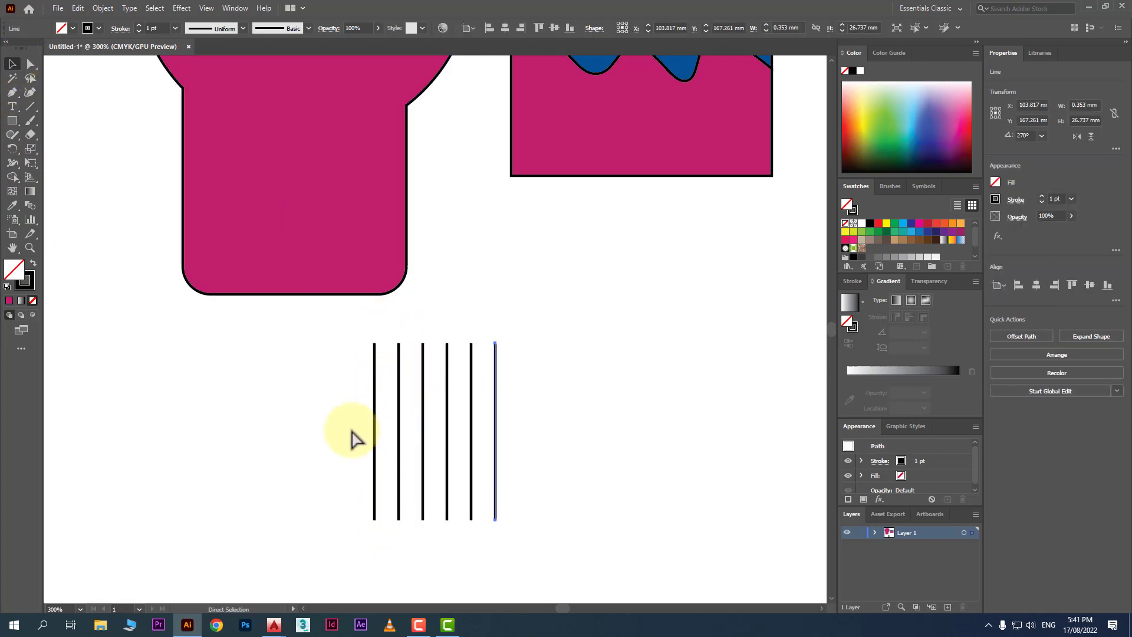
pyautogui.hotkey('ctrl', 'd')
pyautogui.hotkey('ctrl', 'd')
pyautogui.hotkey('ctrl', 'd')
pyautogui.hotkey('ctrl', 'd')
pyautogui.click(241, 391)
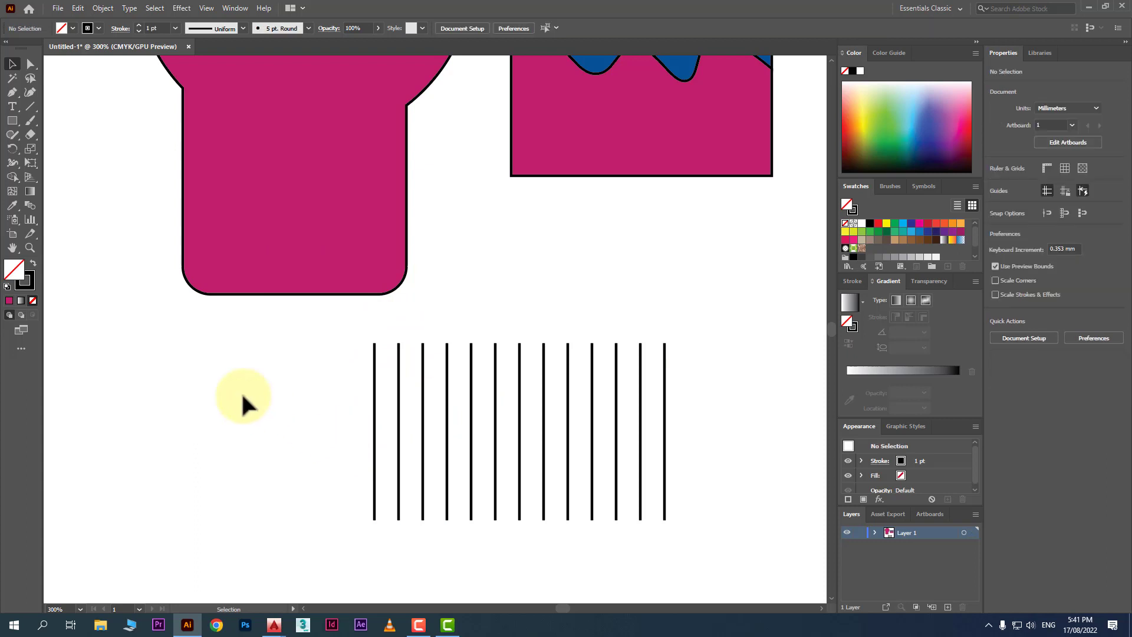
pyautogui.press('l')
pyautogui.moveTo(342, 370); pyautogui.dragTo(716, 376)
pyautogui.hotkey('ctrl', 'z')
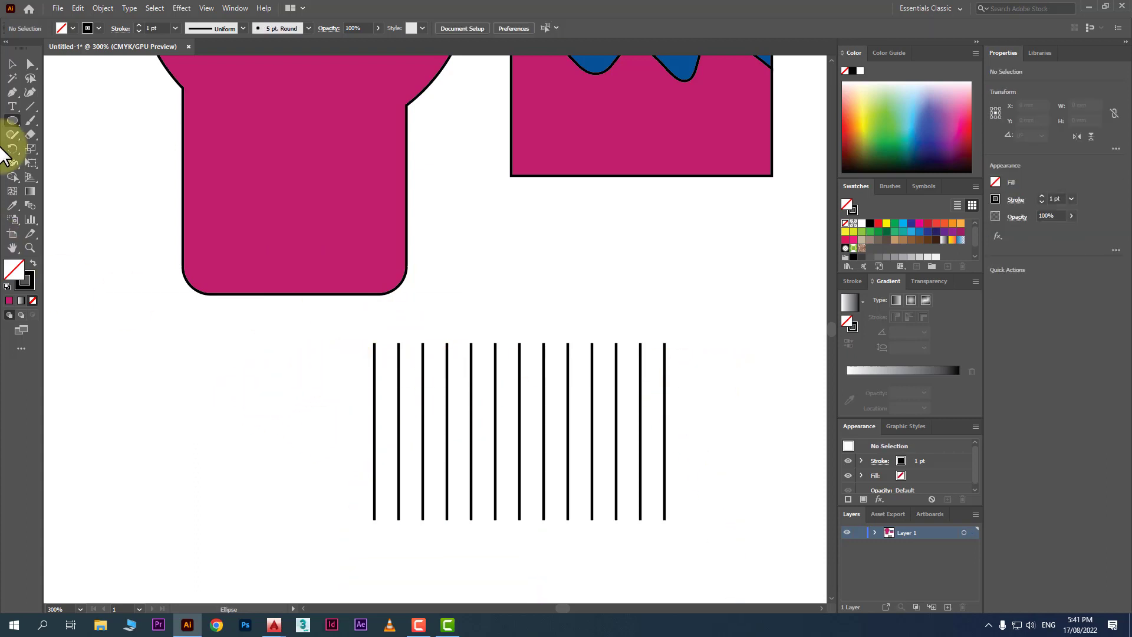
# Draw a horizontal line about 59 mm long across the upper part of all the vertical lines and select it
pyautogui.click(31, 106)
pyautogui.moveTo(336, 365)
pyautogui.mouseDown()
pyautogui.moveTo(745, 405)
pyautogui.moveTo(730, 405)
pyautogui.mouseUp()
pyautogui.click(12, 64)
pyautogui.click(705, 363)
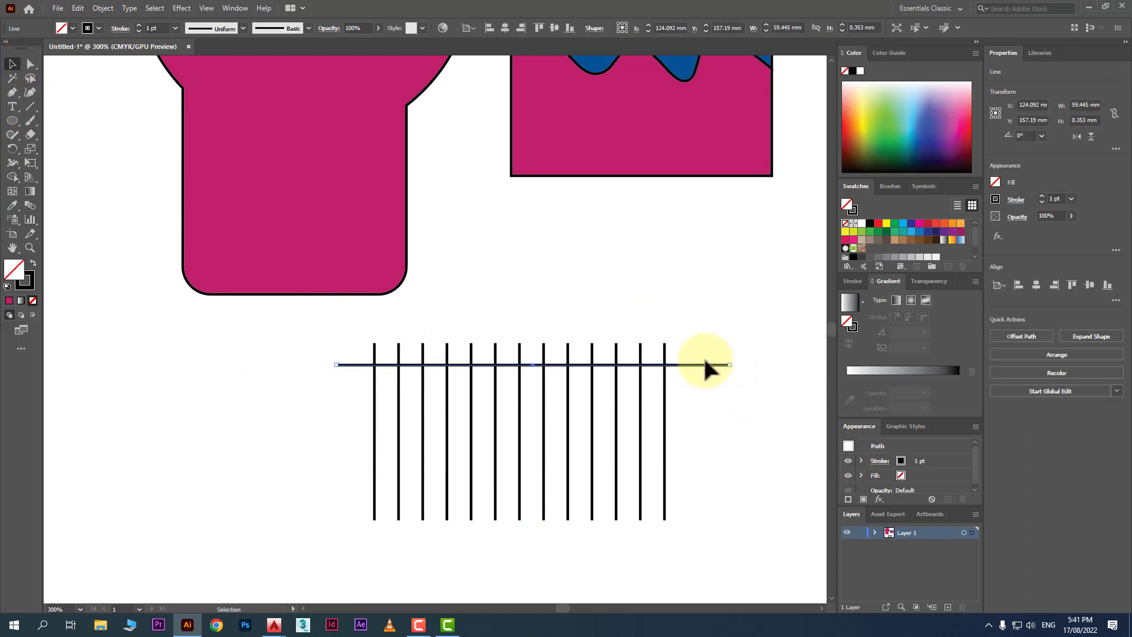
# Copy the horizontal line about 3.5 mm downward and repeat the copy to make seven evenly spaced lines crossing the vertical ones
pyautogui.moveTo(706, 364); pyautogui.dragTo(703, 386)
pyautogui.hotkey('ctrl', 'd')
pyautogui.hotkey('ctrl', 'd')
pyautogui.hotkey('ctrl', 'd')
pyautogui.hotkey('ctrl', 'd')
pyautogui.hotkey('ctrl', 'd')
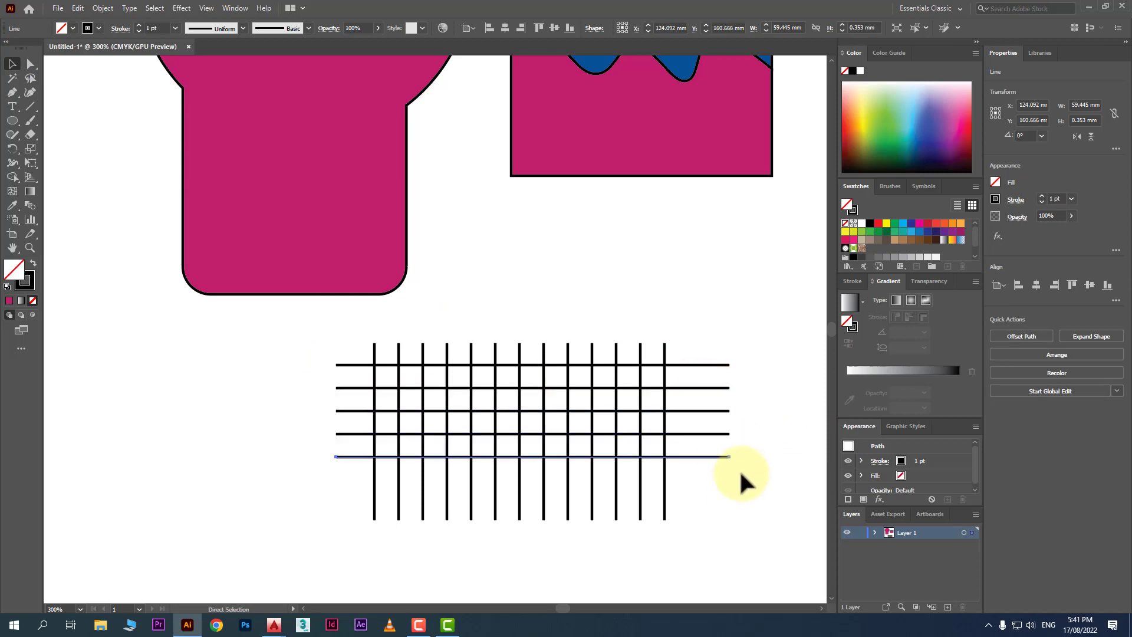
pyautogui.scroll(1, 717, 500)
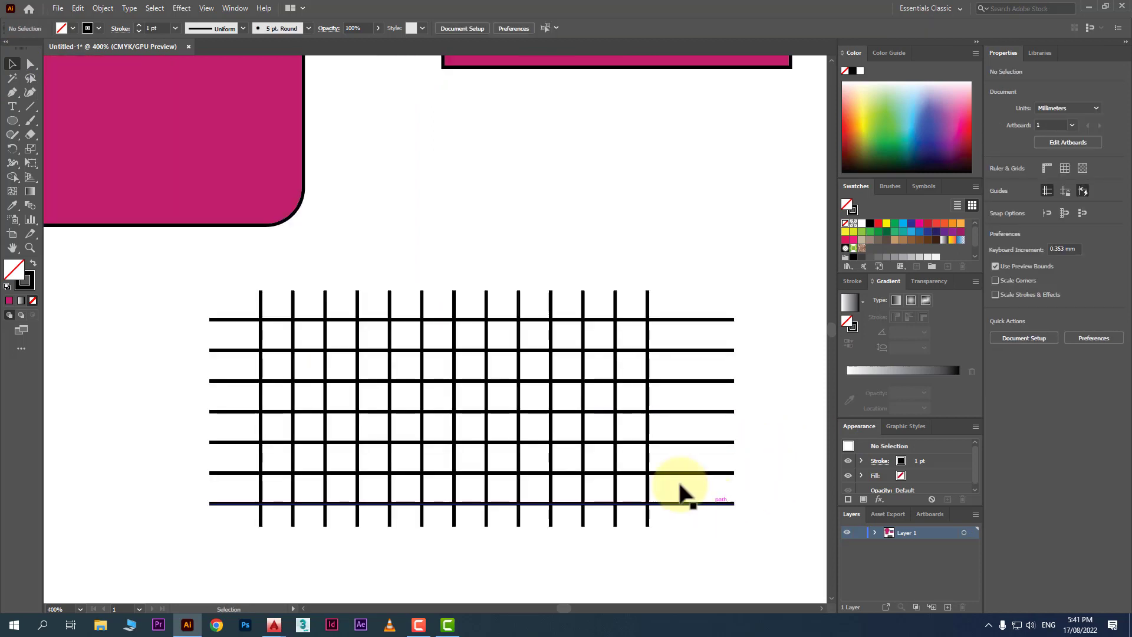
pyautogui.click(683, 493)
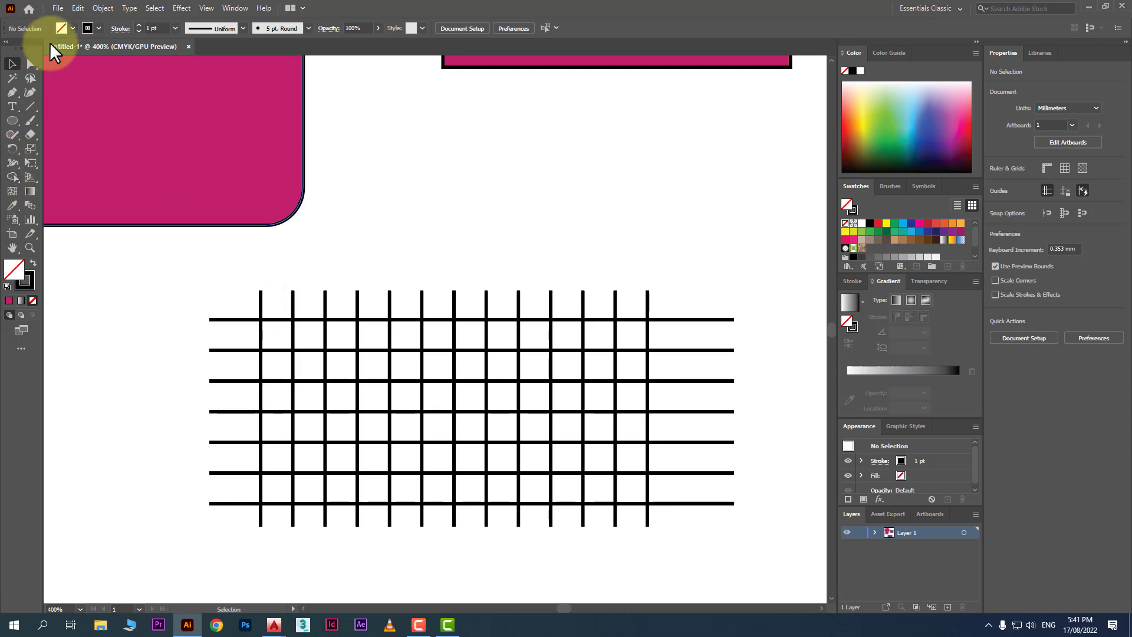
pyautogui.click(74, 24)
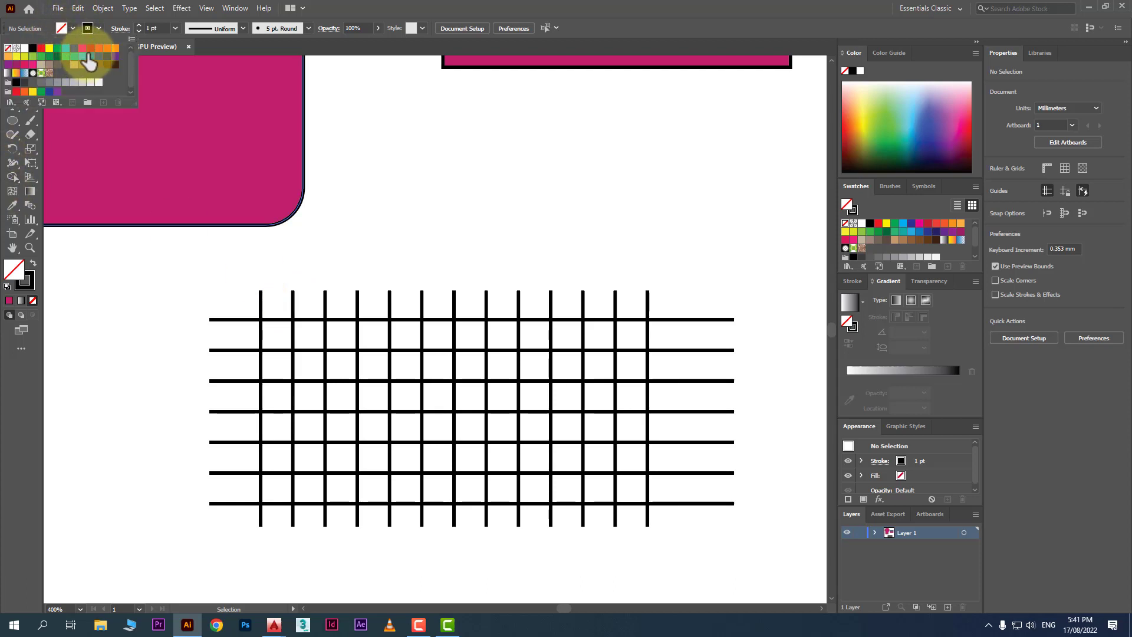
pyautogui.click(115, 48)
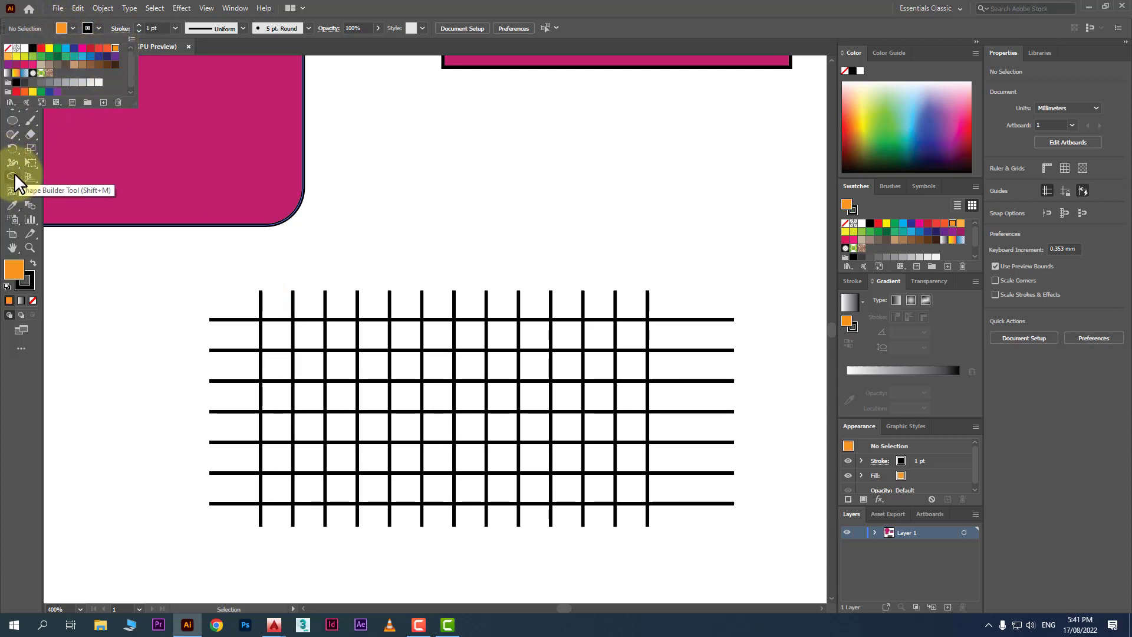
pyautogui.click(15, 175)
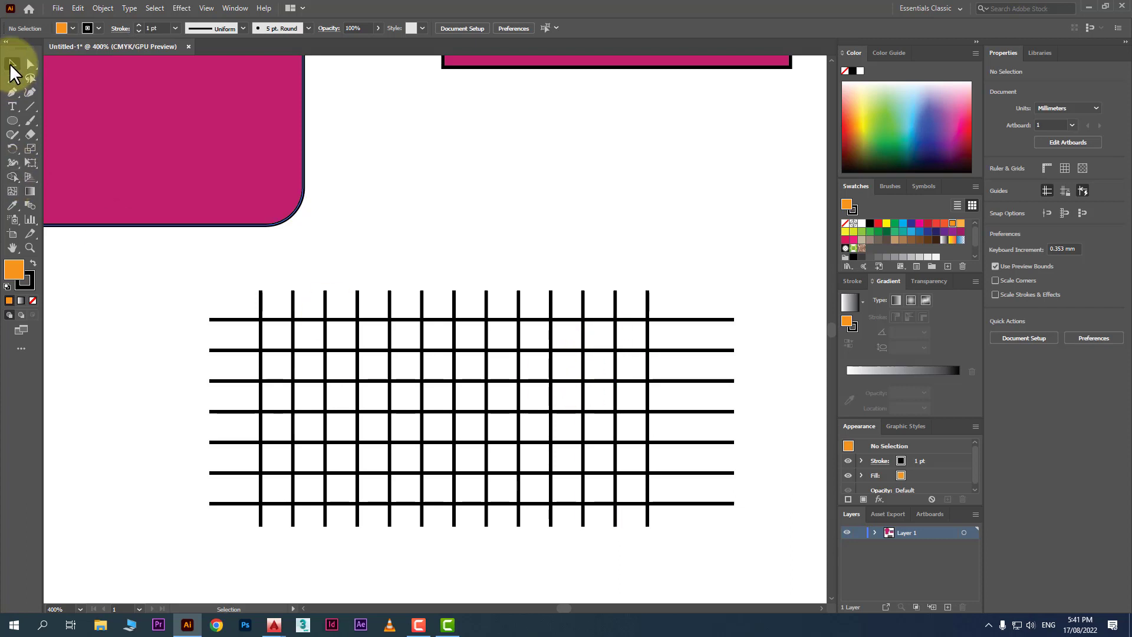
# Select all the grid lines and set their fill to orange with the Shape Builder tool active
pyautogui.moveTo(156, 253); pyautogui.dragTo(758, 569)
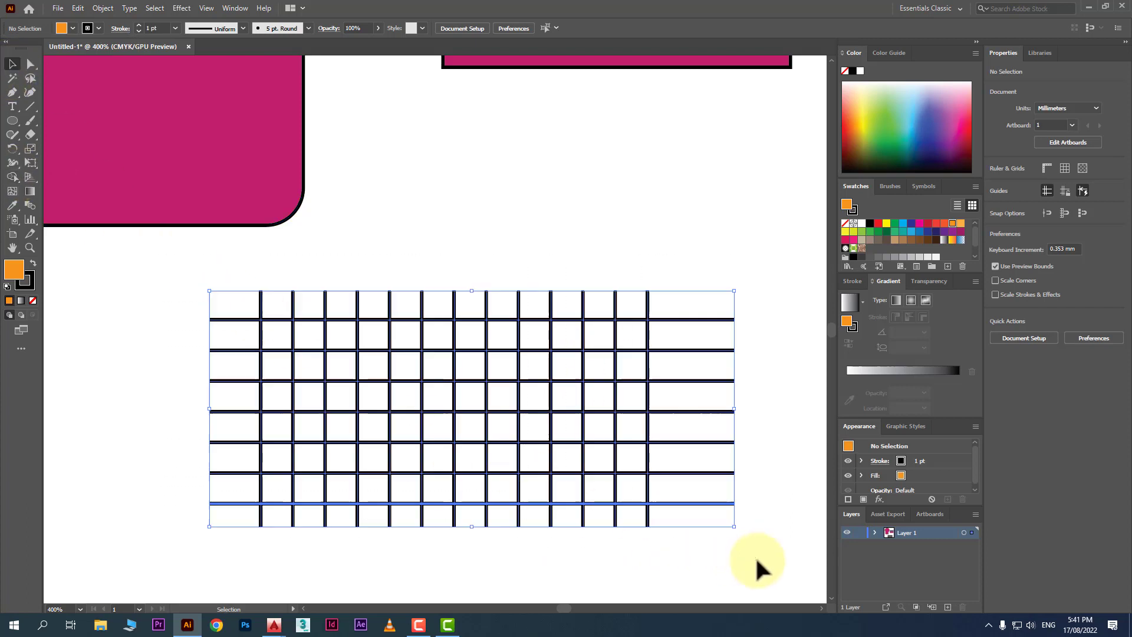
pyautogui.click(73, 28)
pyautogui.click(72, 29)
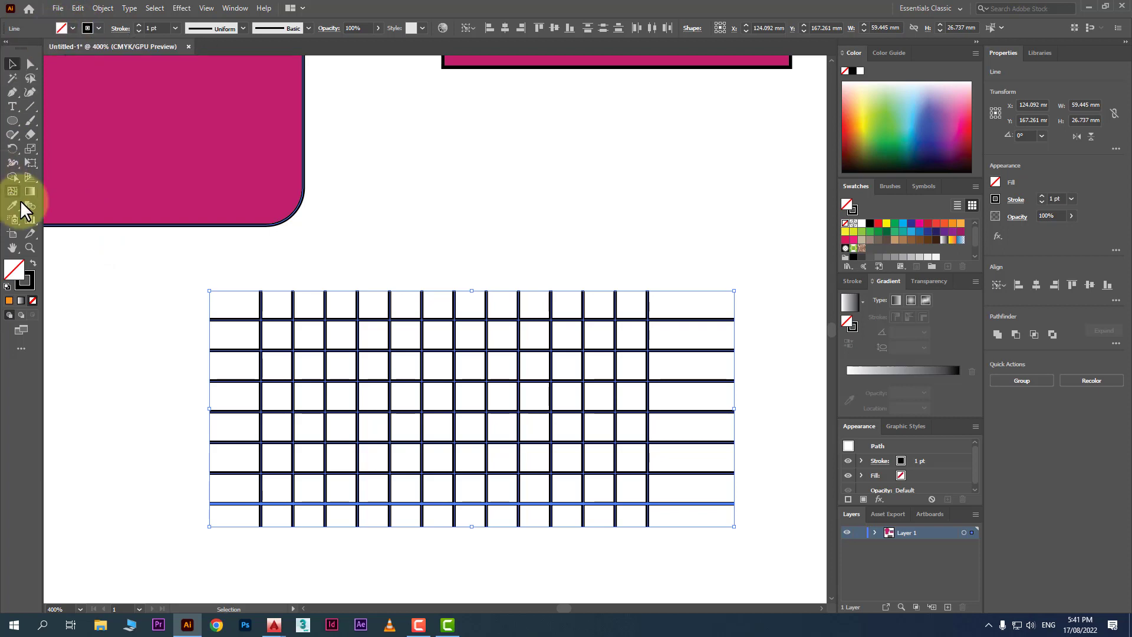
pyautogui.click(13, 172)
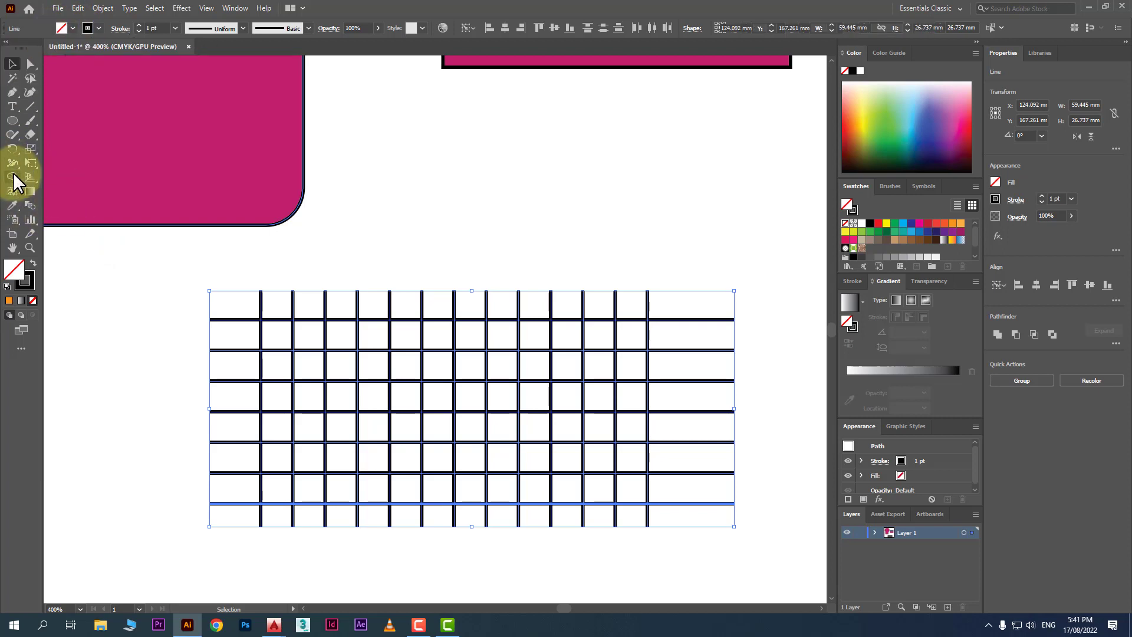
pyautogui.click(72, 30)
pyautogui.click(117, 49)
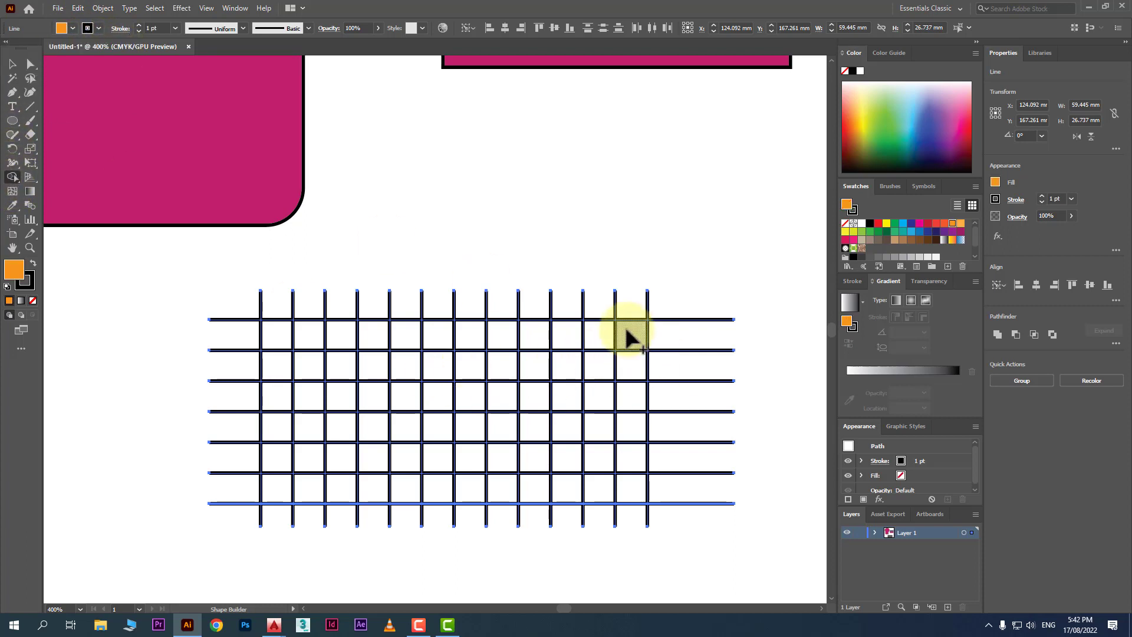
# Merge a winding path of neighbouring grid cells into one orange shape with the Shape Builder tool
pyautogui.moveTo(627, 329); pyautogui.dragTo(628, 384)
pyautogui.moveTo(629, 441)
pyautogui.mouseDown()
pyautogui.moveTo(632, 468)
pyautogui.moveTo(505, 458)
pyautogui.moveTo(503, 409)
pyautogui.moveTo(435, 397)
pyautogui.moveTo(437, 455)
pyautogui.moveTo(367, 455)
pyautogui.moveTo(356, 345)
pyautogui.moveTo(348, 448)
pyautogui.moveTo(362, 454)
pyautogui.moveTo(371, 335)
pyautogui.mouseUp()
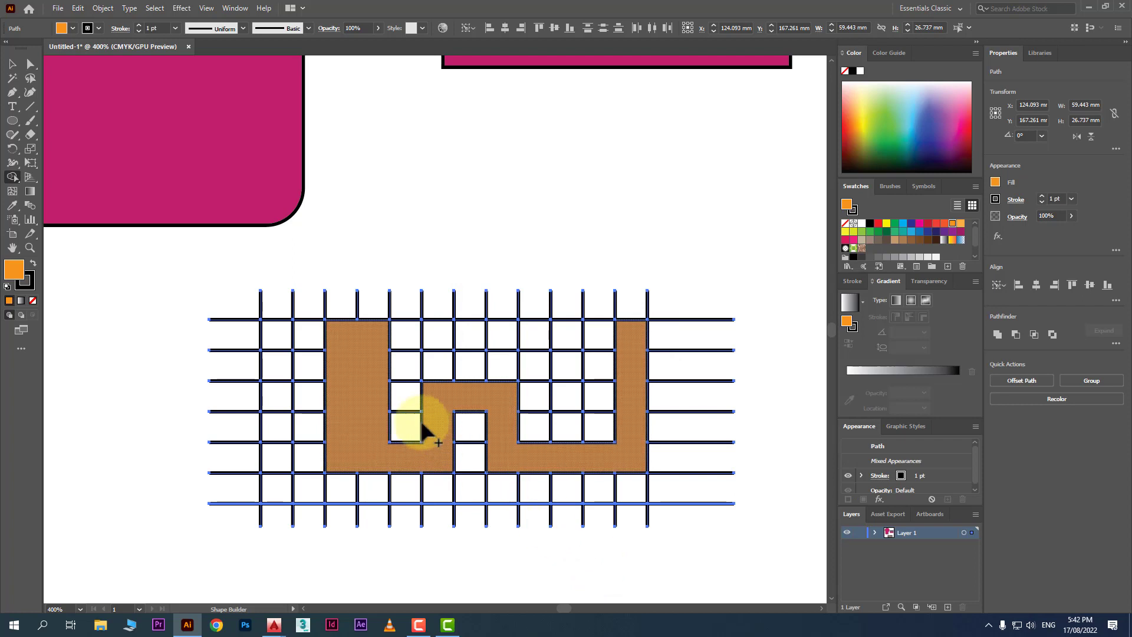
pyautogui.moveTo(376, 341); pyautogui.dragTo(284, 333)
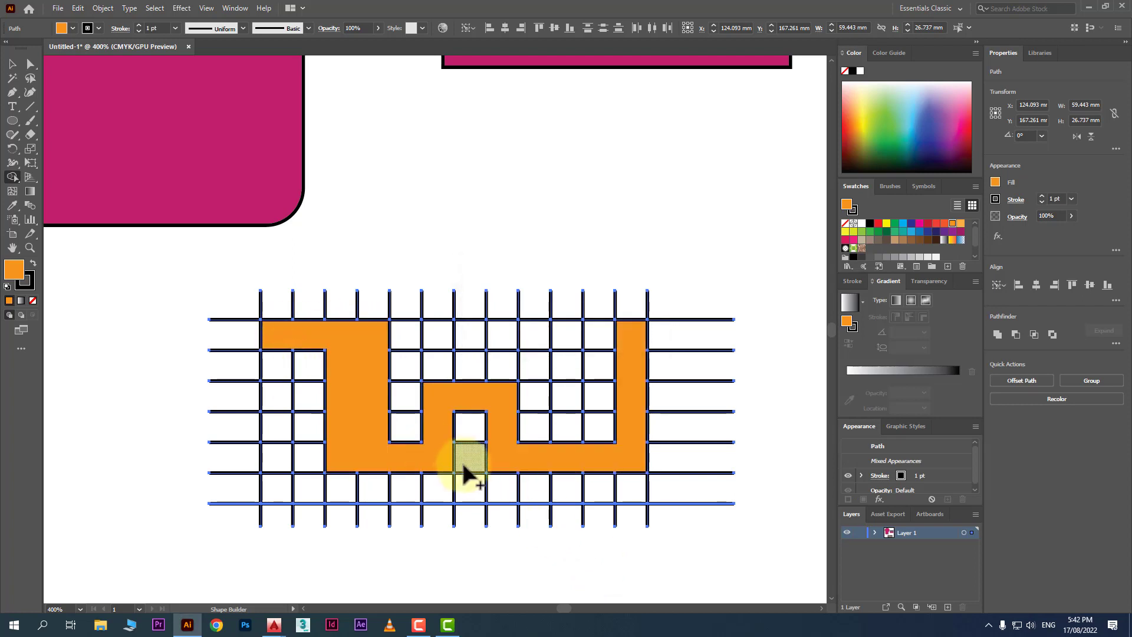
# Move the merged orange shape out of the line grid into the empty area above it
pyautogui.click(13, 63)
pyautogui.click(530, 218)
pyautogui.keyDown('alt'); pyautogui.scroll(-1, 538, 248); pyautogui.keyUp('alt')
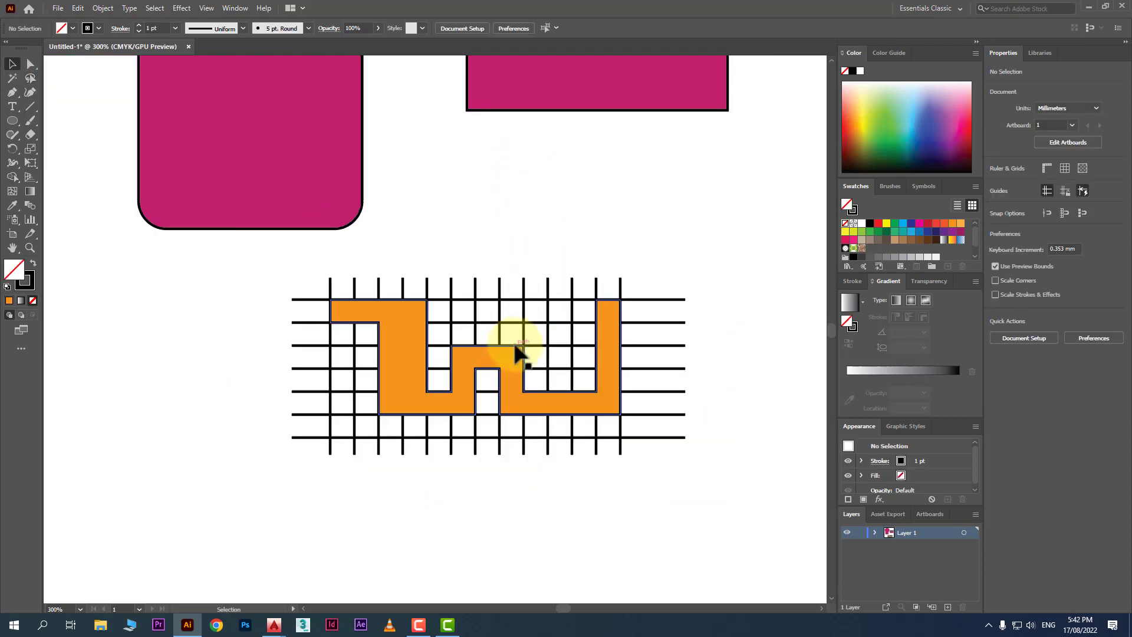
pyautogui.scroll(2, 575, 374)
pyautogui.moveTo(475, 441); pyautogui.dragTo(635, 288)
pyautogui.scroll(2, 737, 379)
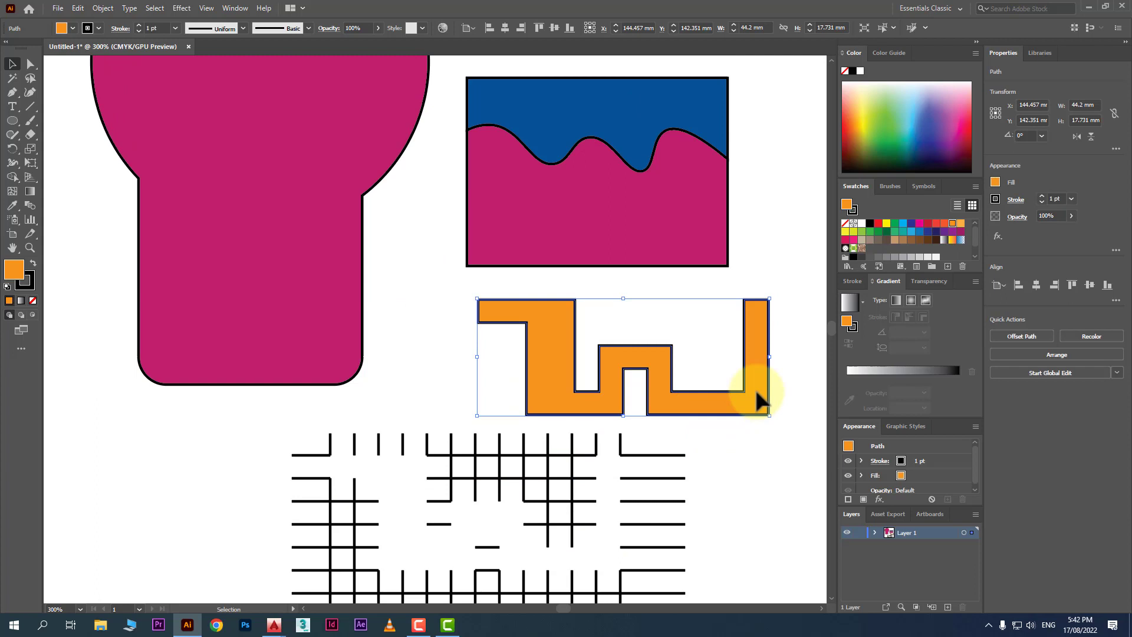
# Undo the orange shape's move and the last merge of grid cells
pyautogui.hotkey('ctrl', 'z')
pyautogui.hotkey('ctrl', 'z')
pyautogui.scroll(-3, 571, 418)
pyautogui.scroll(4, 571, 417)
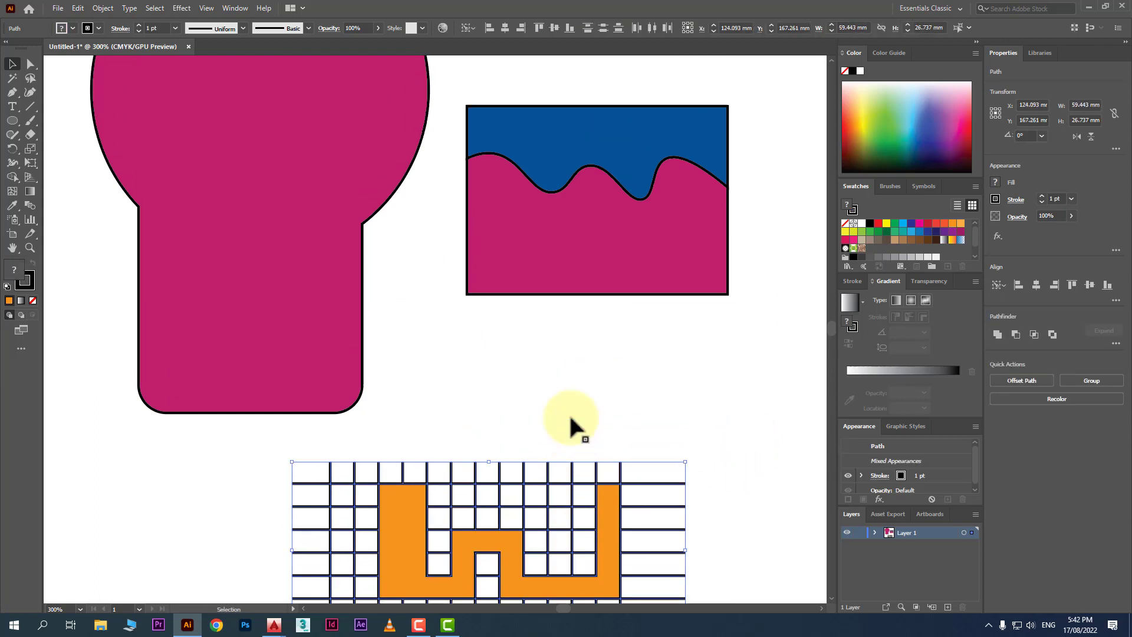
# Set the fill of the merged circle and rounded-rectangle shape to light orange
pyautogui.scroll(-1, 454, 398)
pyautogui.click(374, 296)
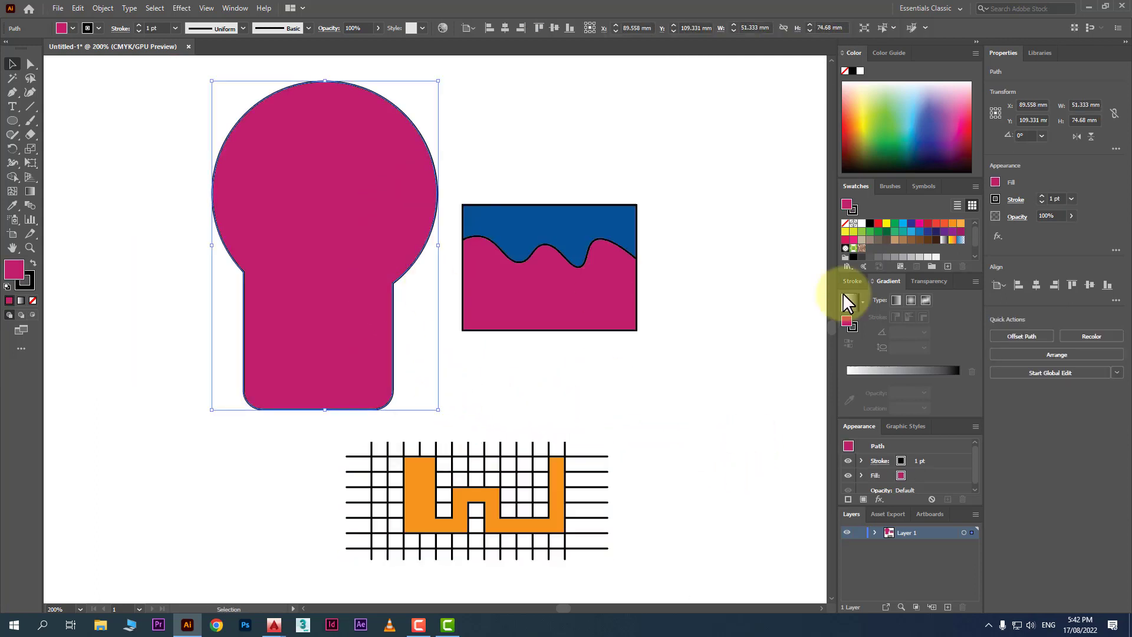
pyautogui.click(960, 224)
# Try to shift the selected artwork toward the left, and undo that move
pyautogui.moveTo(735, 209); pyautogui.dragTo(204, 495)
pyautogui.moveTo(551, 328); pyautogui.dragTo(280, 317)
pyautogui.click(596, 409)
pyautogui.hotkey('ctrl', 'z')
pyautogui.click(596, 409)
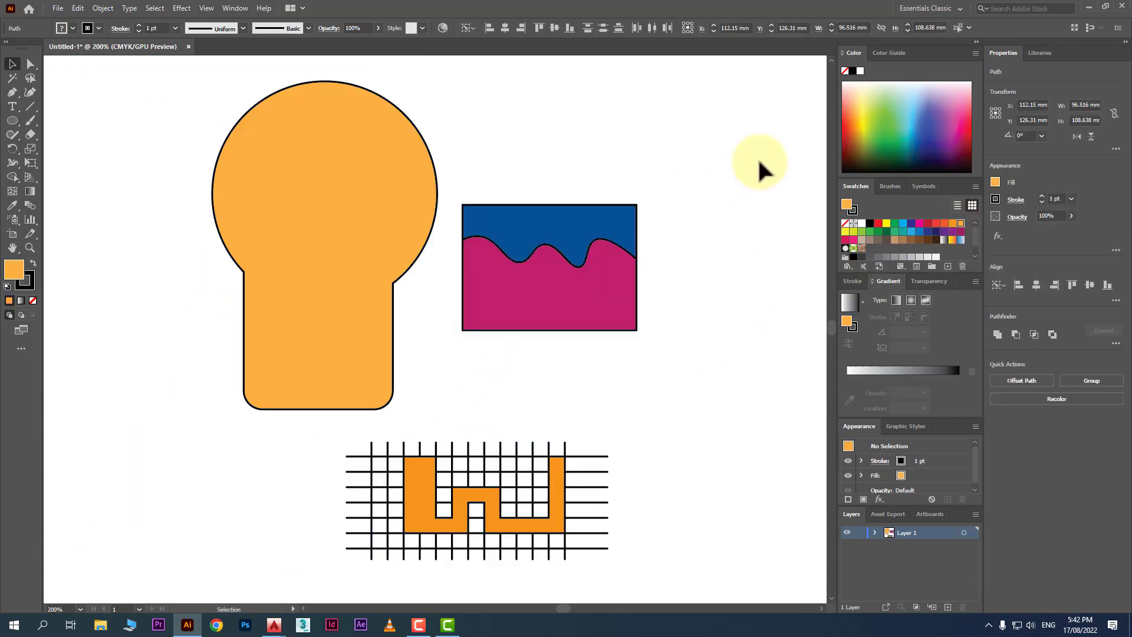
# Move all the existing shapes, including the line grid, to the left to free up space beside the blue and magenta rectangle
pyautogui.moveTo(182, 574); pyautogui.dragTo(423, 411)
pyautogui.moveTo(561, 317); pyautogui.dragTo(338, 325)
pyautogui.click(593, 360)
pyautogui.scroll(1, 651, 216)
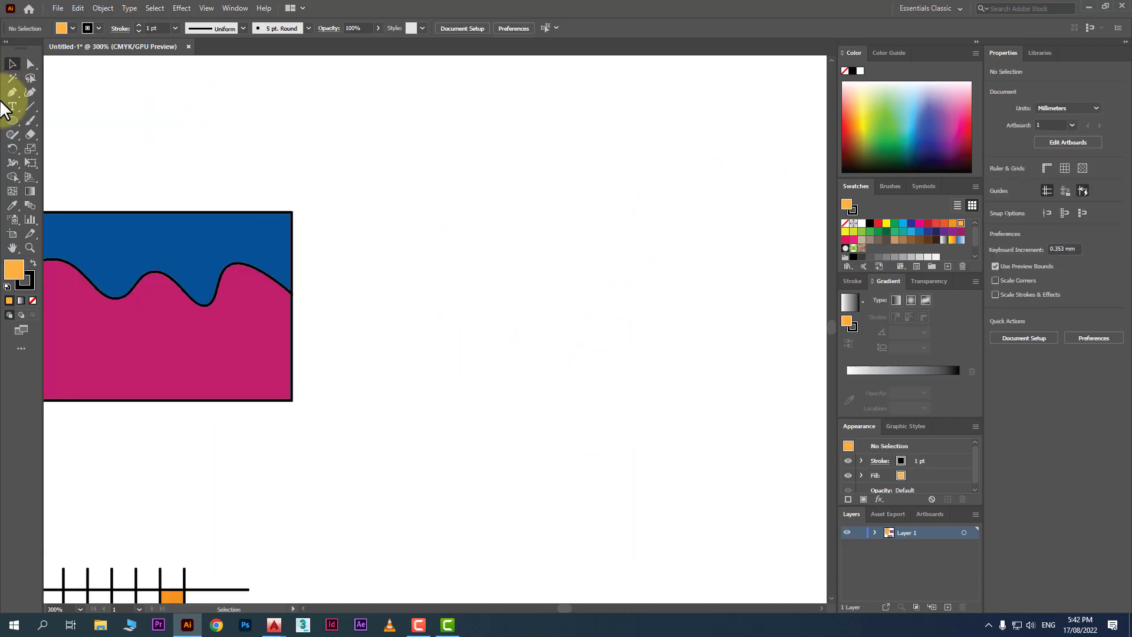
# Draw a circle about 17 mm in diameter in the empty area and place a copy touching its right side
pyautogui.click(12, 120)
pyautogui.moveTo(372, 156)
pyautogui.mouseDown()
pyautogui.moveTo(487, 267)
pyautogui.moveTo(564, 240)
pyautogui.mouseUp()
pyautogui.click(11, 65)
pyautogui.click(549, 336)
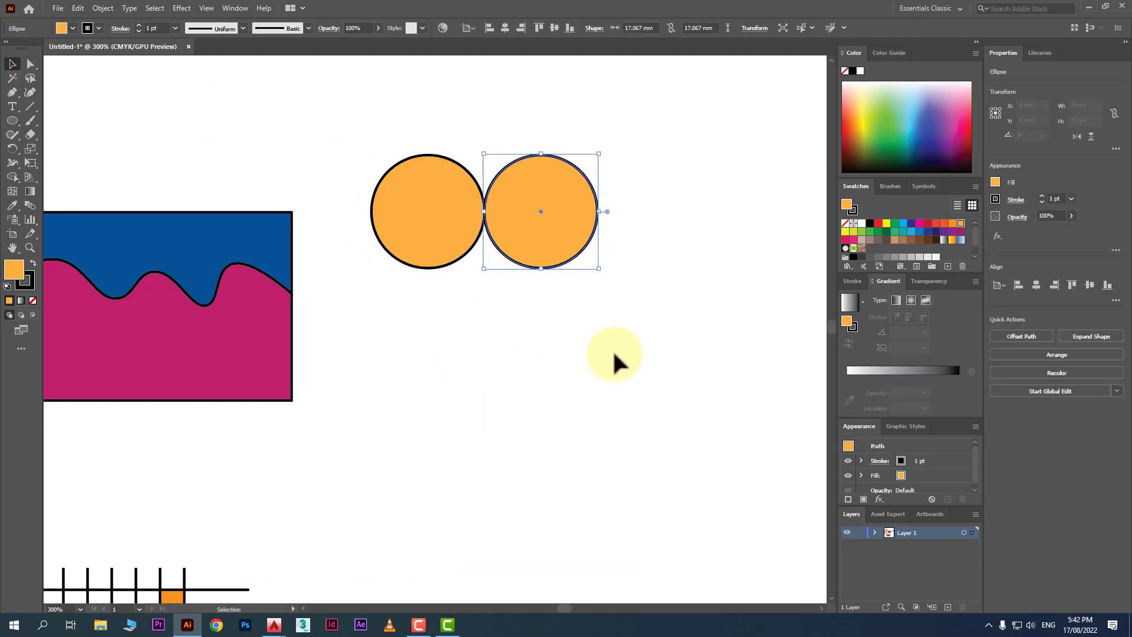
# Copy the two circles directly below to form a two-by-two block, and place another circle copy over its centre
pyautogui.moveTo(614, 354); pyautogui.dragTo(433, 221)
pyautogui.moveTo(569, 218); pyautogui.dragTo(494, 275)
pyautogui.click(607, 356)
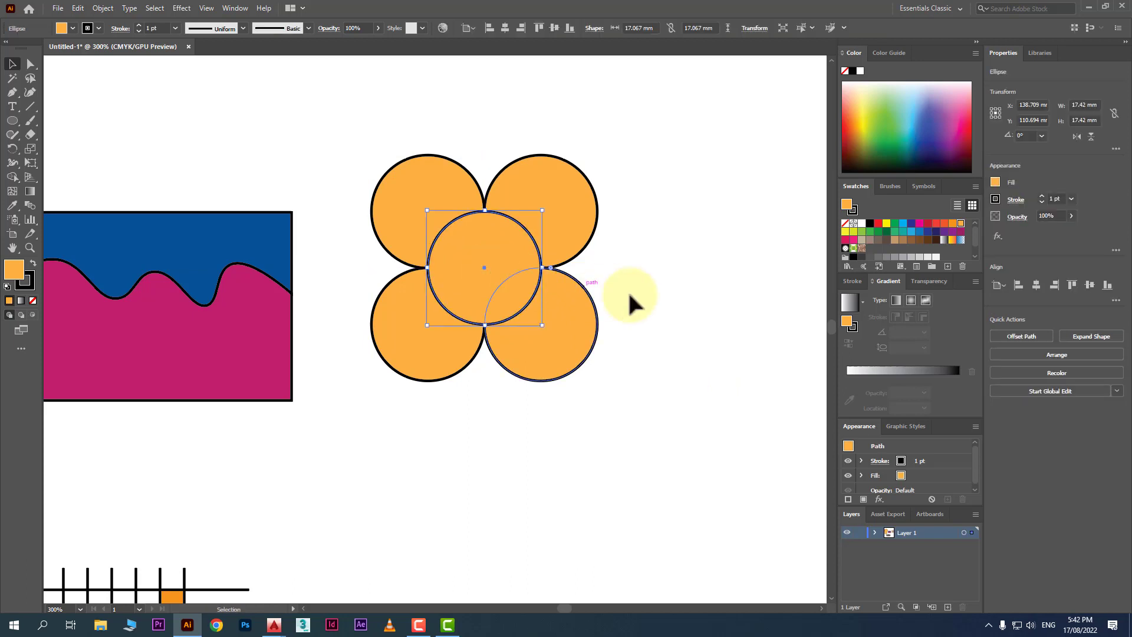
# Remove the fill from all five overlapping circles
pyautogui.moveTo(621, 212); pyautogui.dragTo(361, 387)
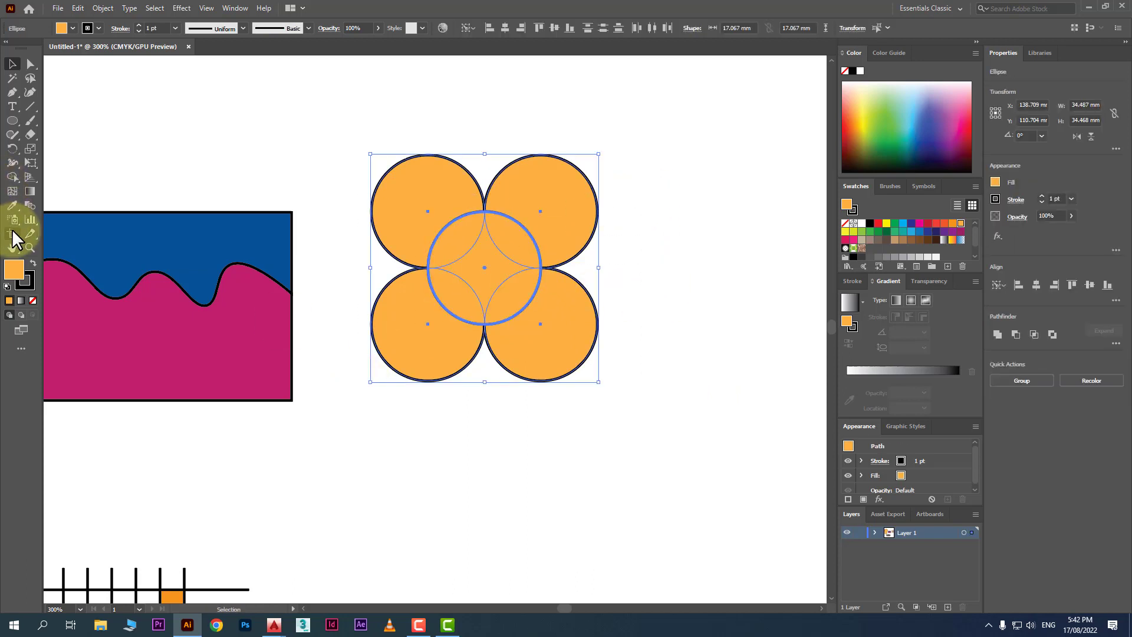
pyautogui.click(32, 301)
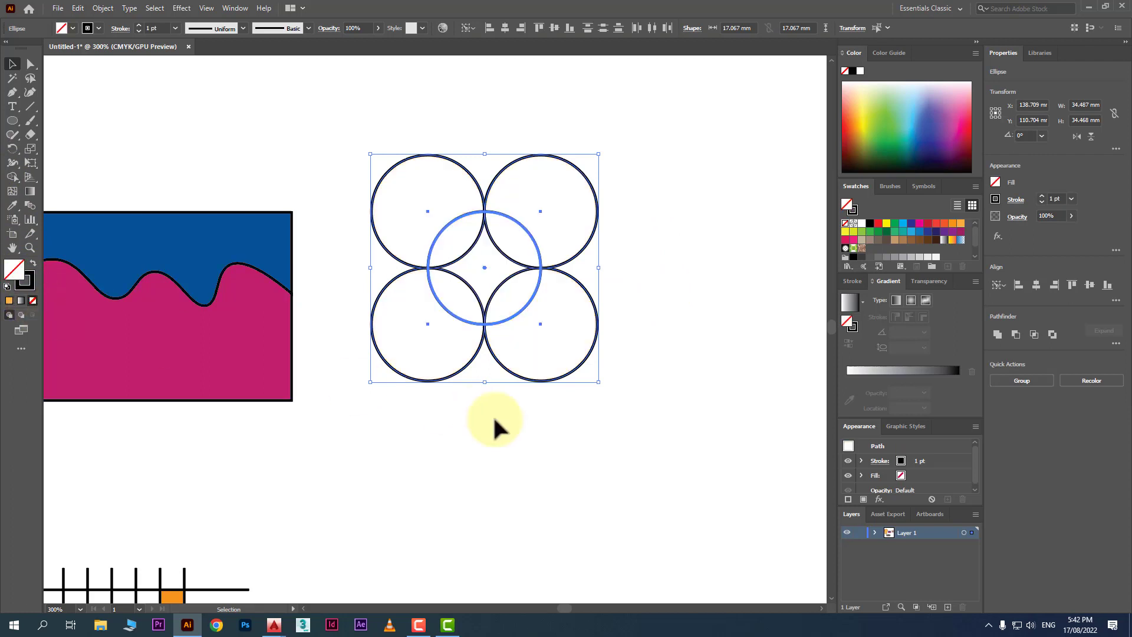
pyautogui.click(532, 433)
# Copy the group of five outlined circles about 38.5 mm straight down
pyautogui.moveTo(594, 467); pyautogui.dragTo(363, 185)
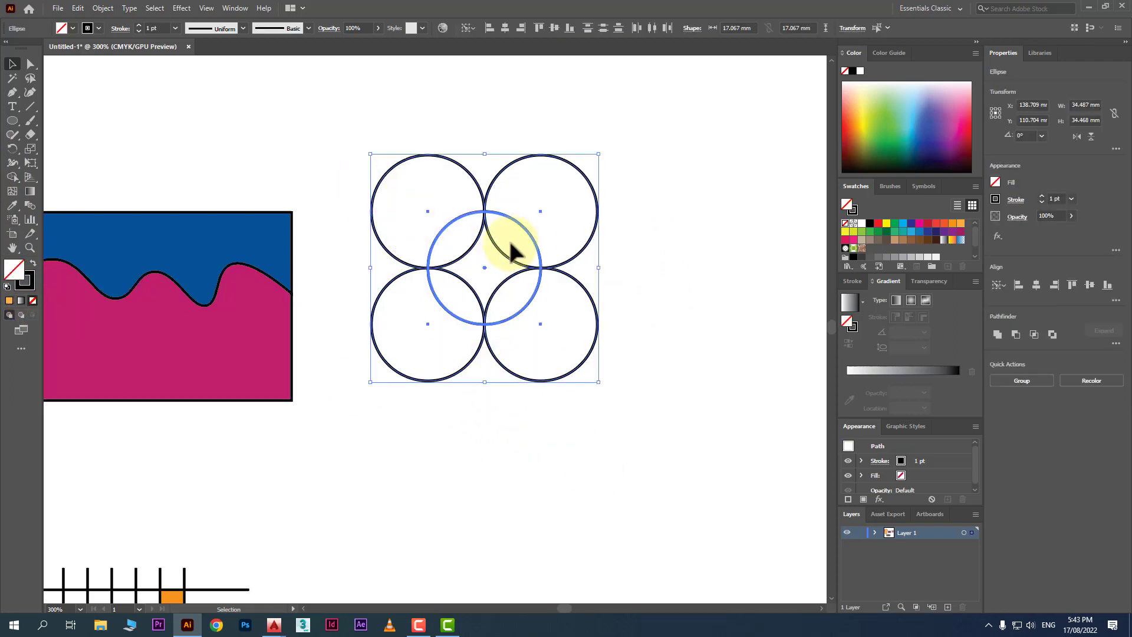
pyautogui.moveTo(533, 239); pyautogui.dragTo(555, 500)
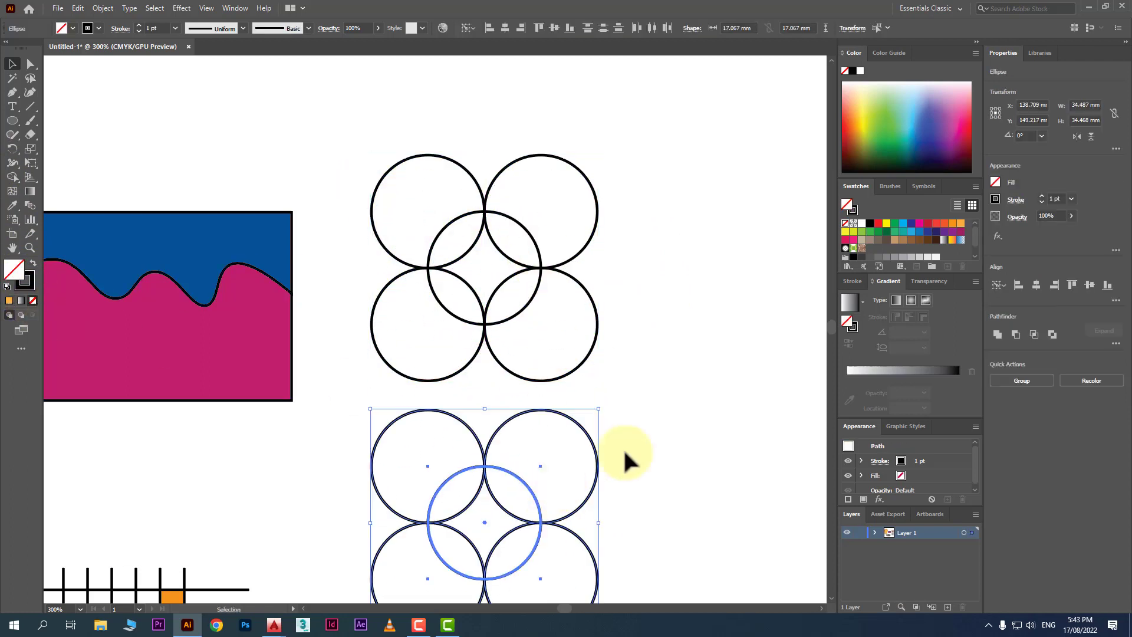
pyautogui.scroll(-2, 660, 422)
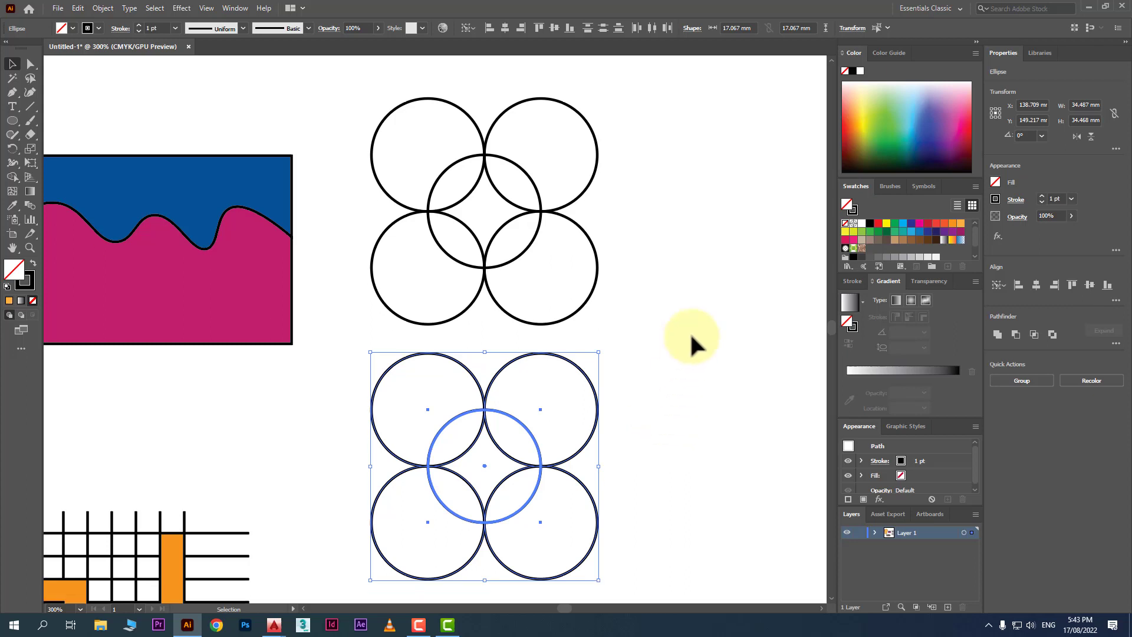
pyautogui.click(686, 306)
# Merge all regions of the upper five circles into a single four-petal flower outline with the Shape Builder tool
pyautogui.moveTo(653, 75); pyautogui.dragTo(377, 293)
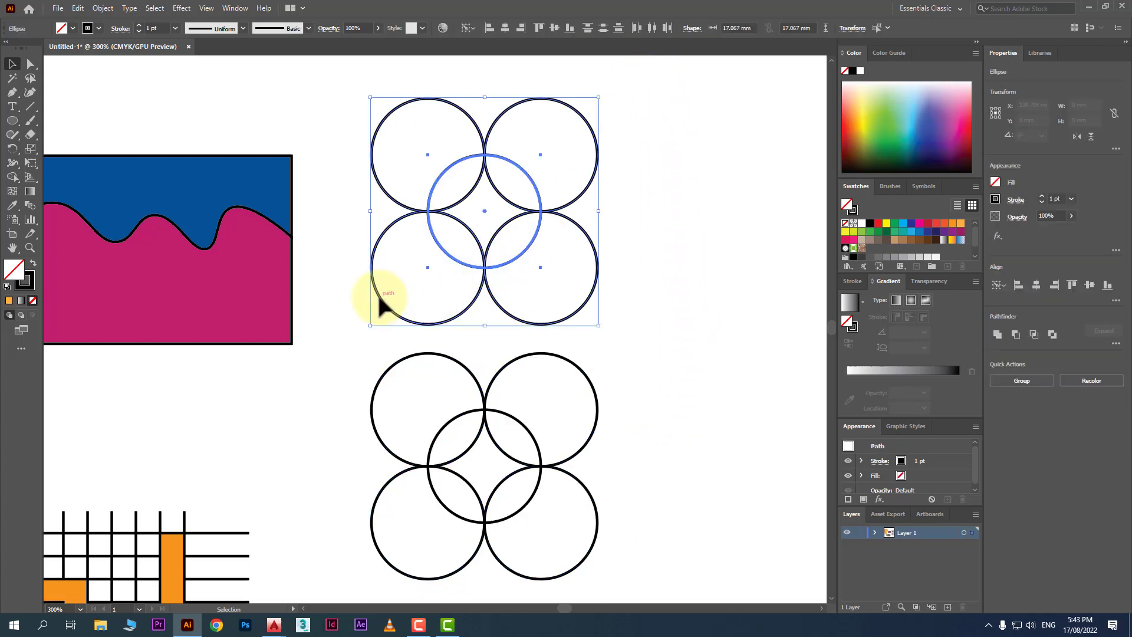
pyautogui.click(12, 177)
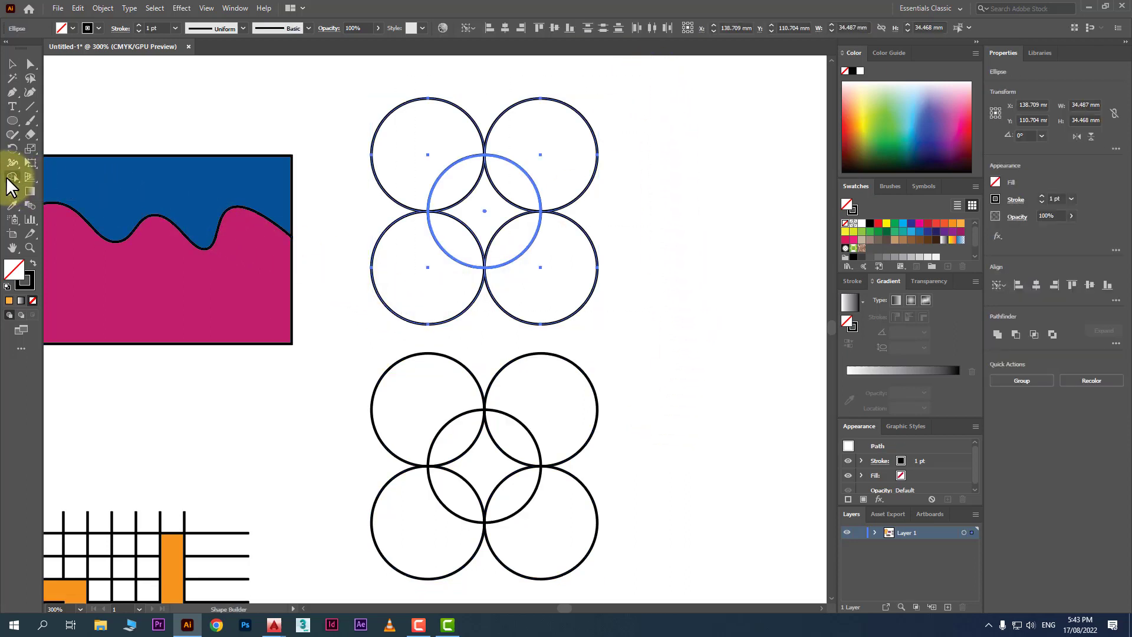
pyautogui.moveTo(531, 180)
pyautogui.mouseDown()
pyautogui.moveTo(442, 253)
pyautogui.moveTo(429, 189)
pyautogui.moveTo(468, 197)
pyautogui.moveTo(563, 285)
pyautogui.mouseUp()
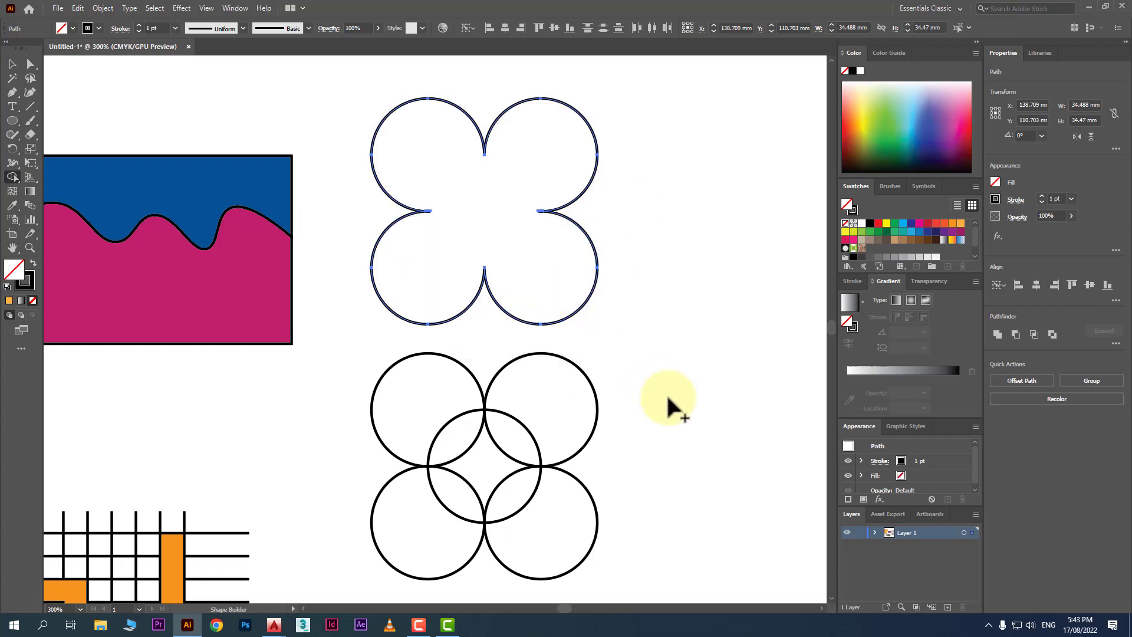
# Fill the merged four-petal flower with dark red
pyautogui.click(11, 63)
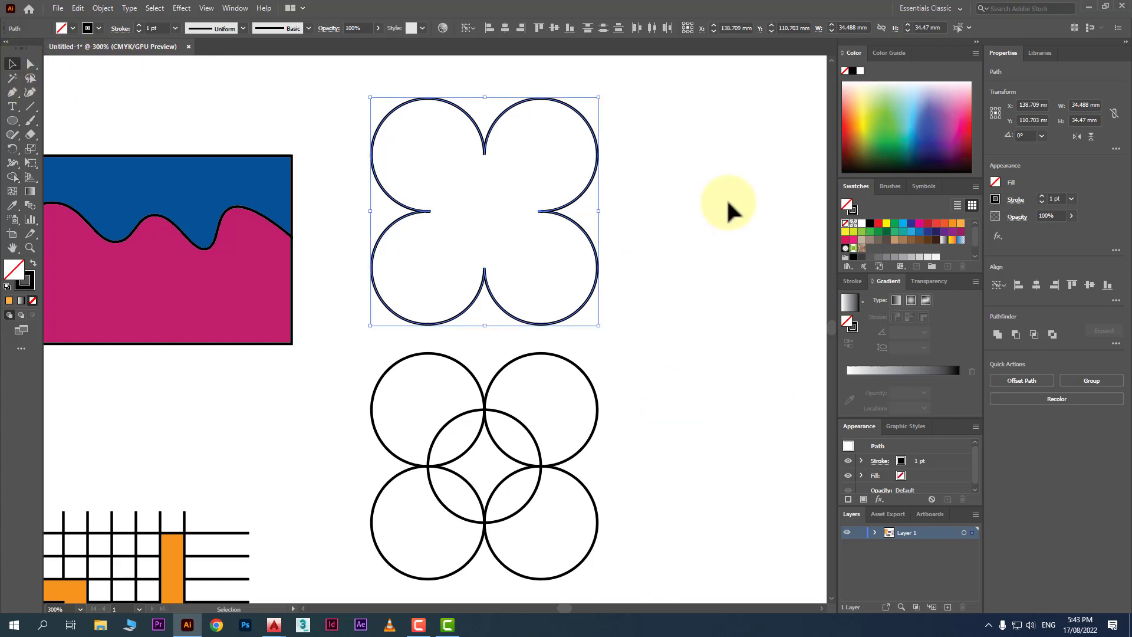
pyautogui.click(927, 224)
pyautogui.click(708, 246)
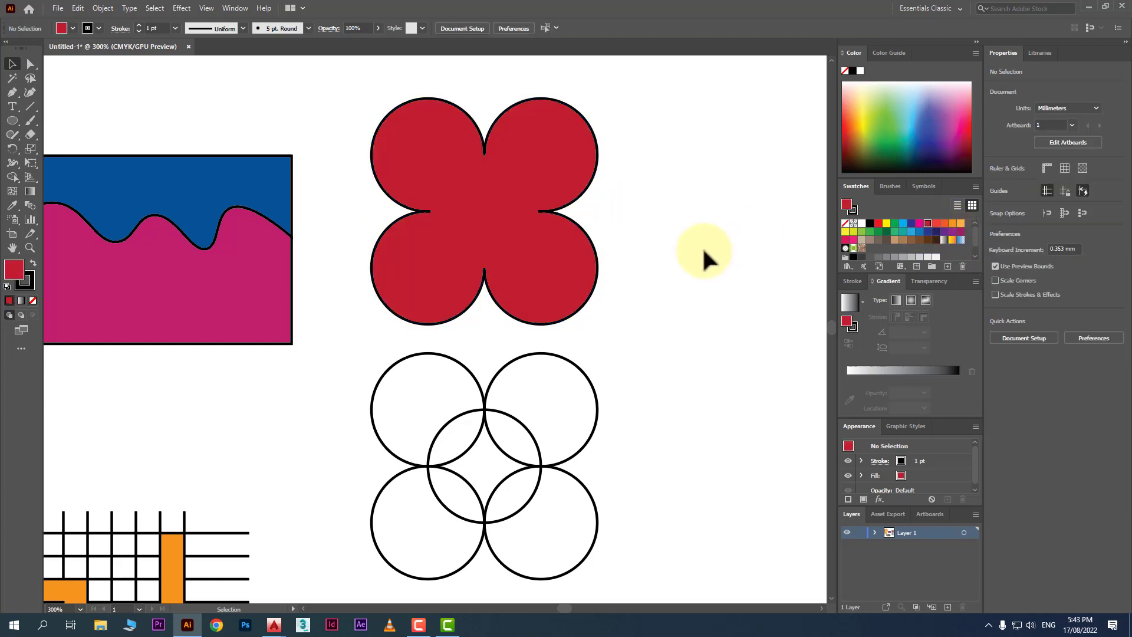
# Draw a circle about 7.4 mm in diameter in the middle of the red flower and centre both shapes on each other horizontally and vertically
pyautogui.click(12, 121)
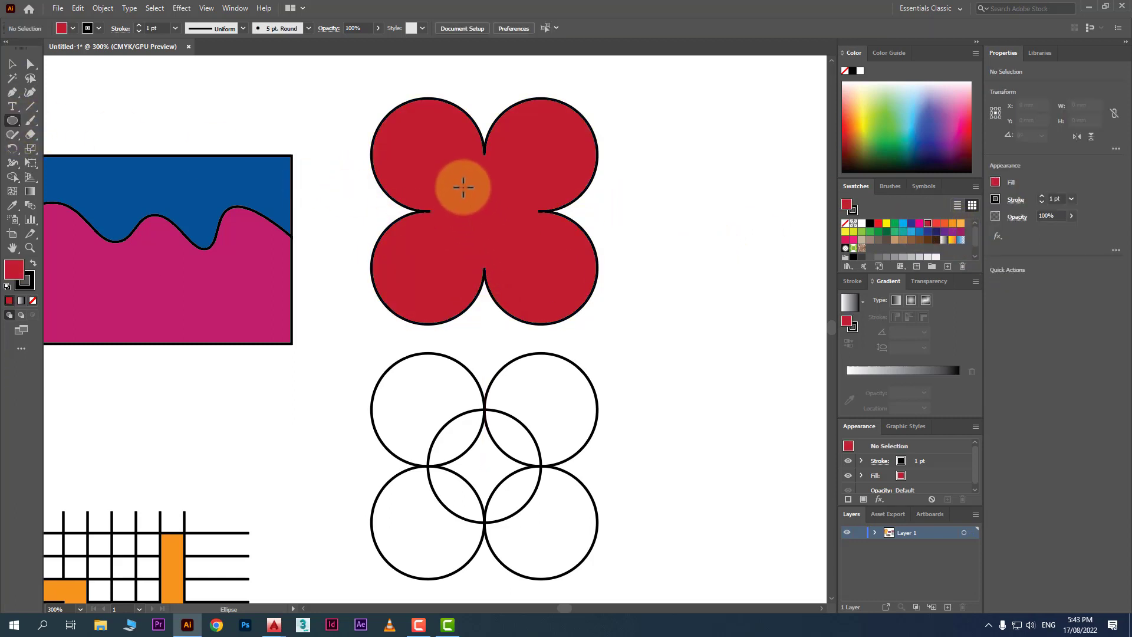
pyautogui.moveTo(463, 187); pyautogui.dragTo(513, 237)
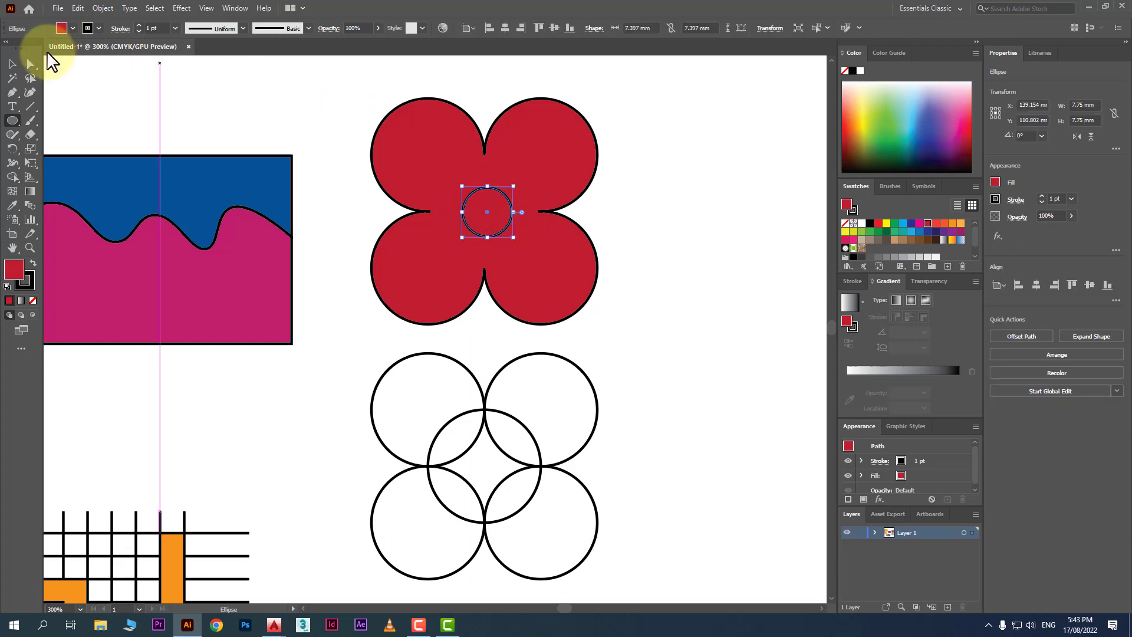
pyautogui.click(12, 63)
pyautogui.keyDown('shift'); pyautogui.click(491, 140); pyautogui.keyUp('shift')
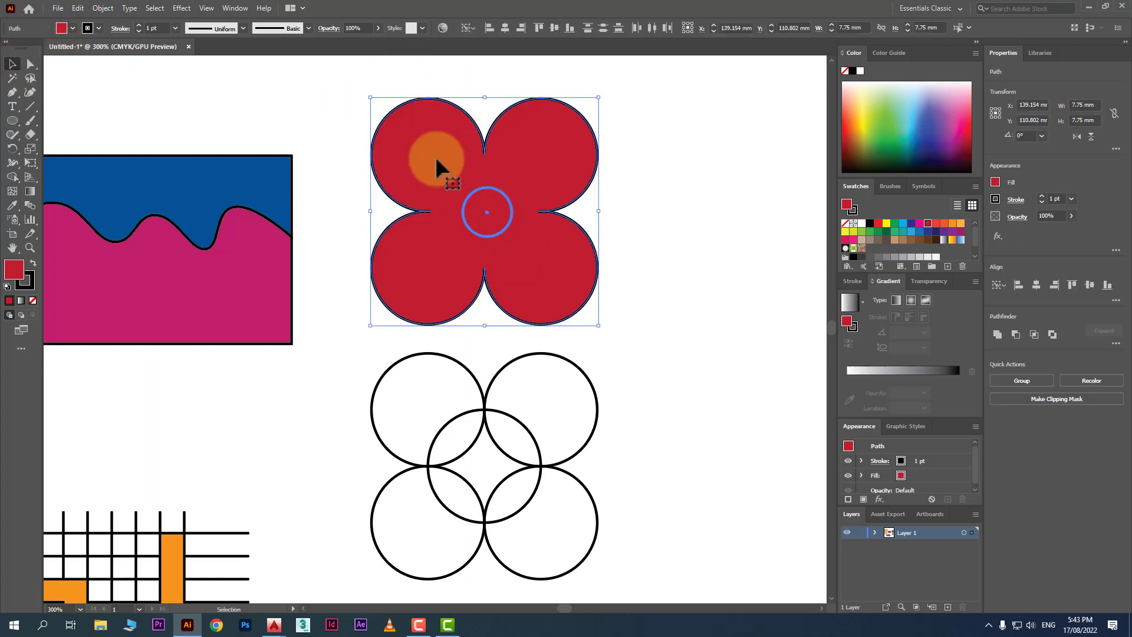
pyautogui.click(504, 28)
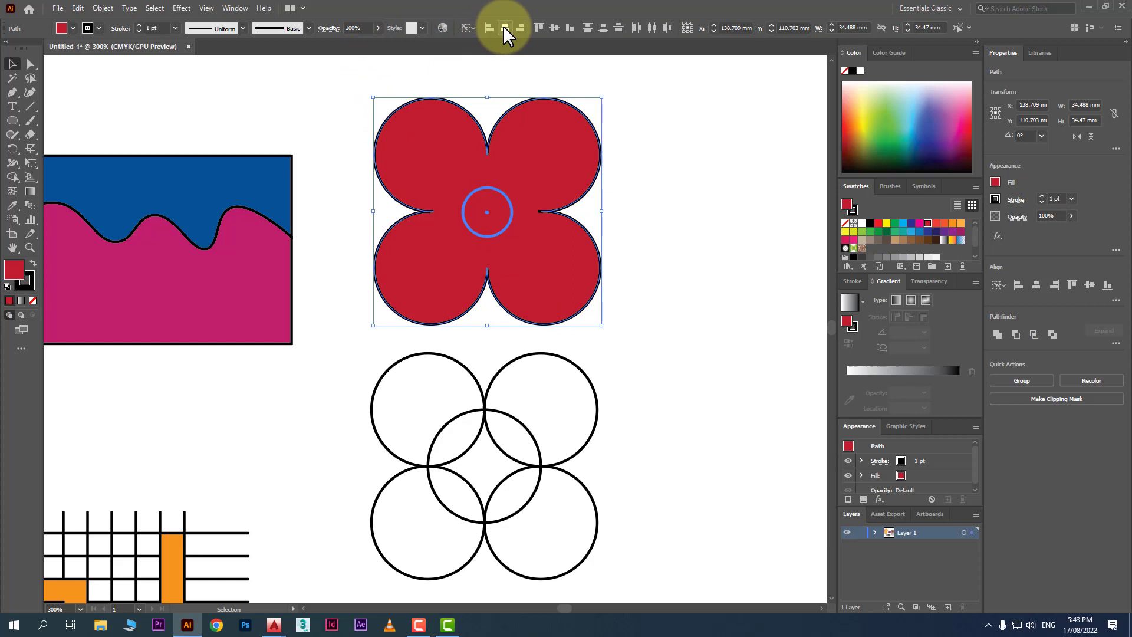
pyautogui.click(554, 27)
pyautogui.click(641, 179)
pyautogui.moveTo(449, 264); pyautogui.dragTo(448, 264)
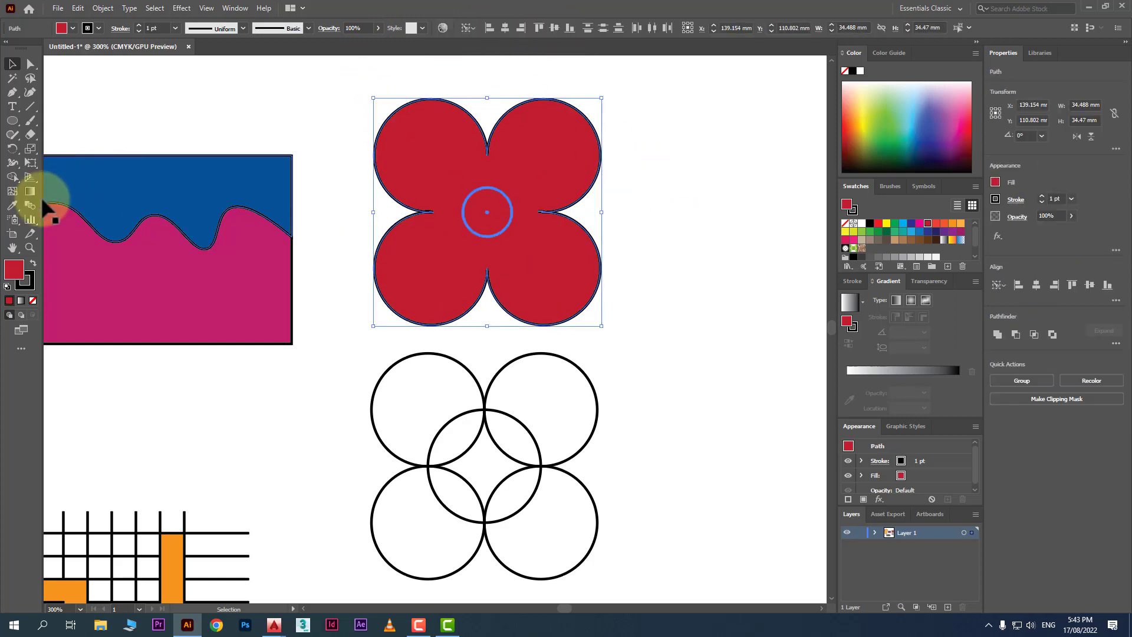
# Cut the small centre circle out of the red flower with the Shape Builder tool, leaving a round hole
pyautogui.click(12, 177)
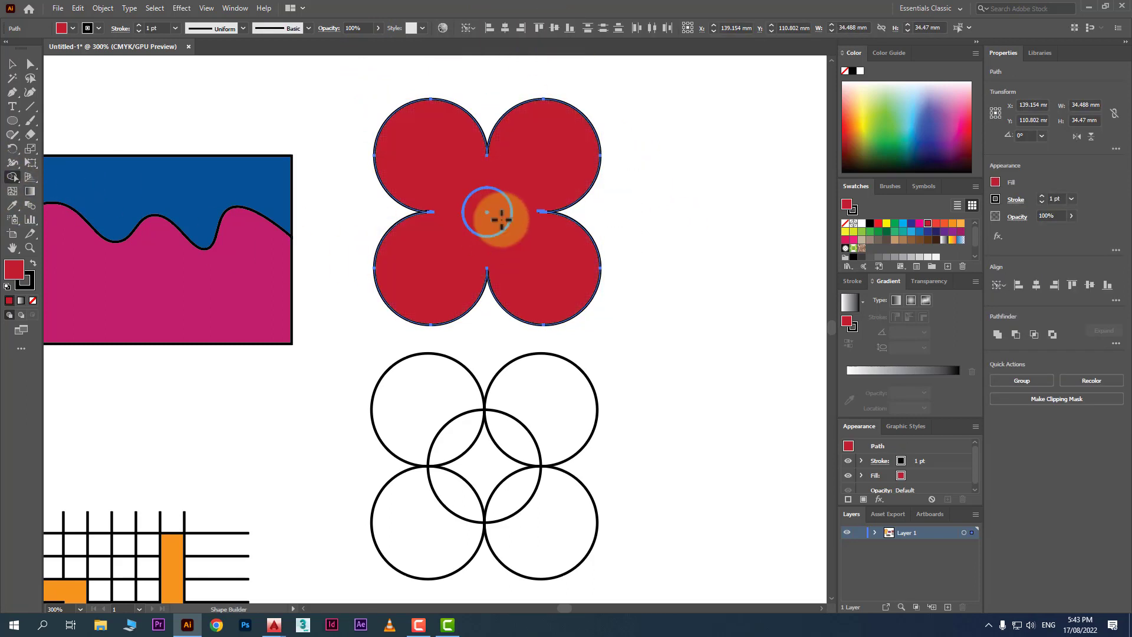
pyautogui.keyDown('alt'); pyautogui.click(491, 205); pyautogui.keyUp('alt')
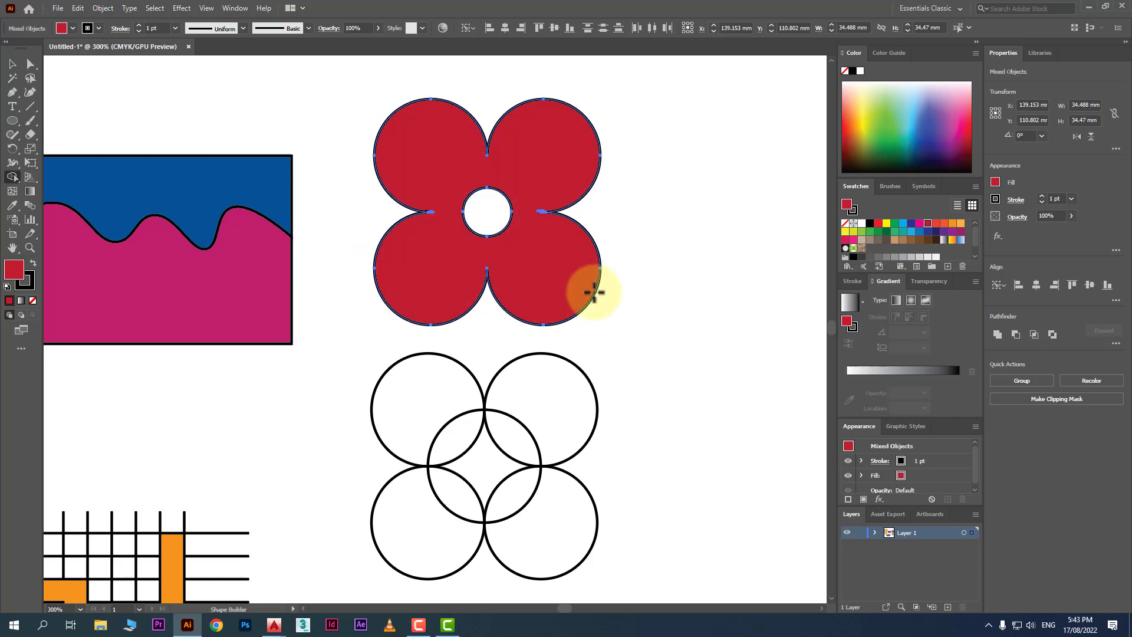
pyautogui.click(12, 64)
pyautogui.click(705, 416)
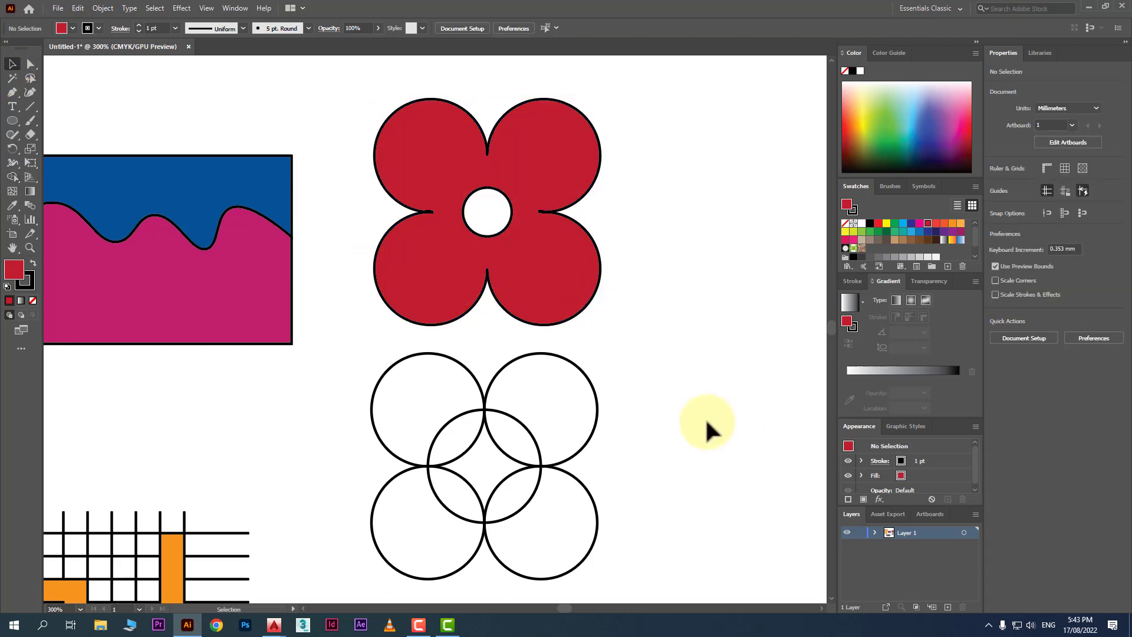
# Fill the magenta area below the wavy curve with light orange
pyautogui.scroll(-2, 526, 328)
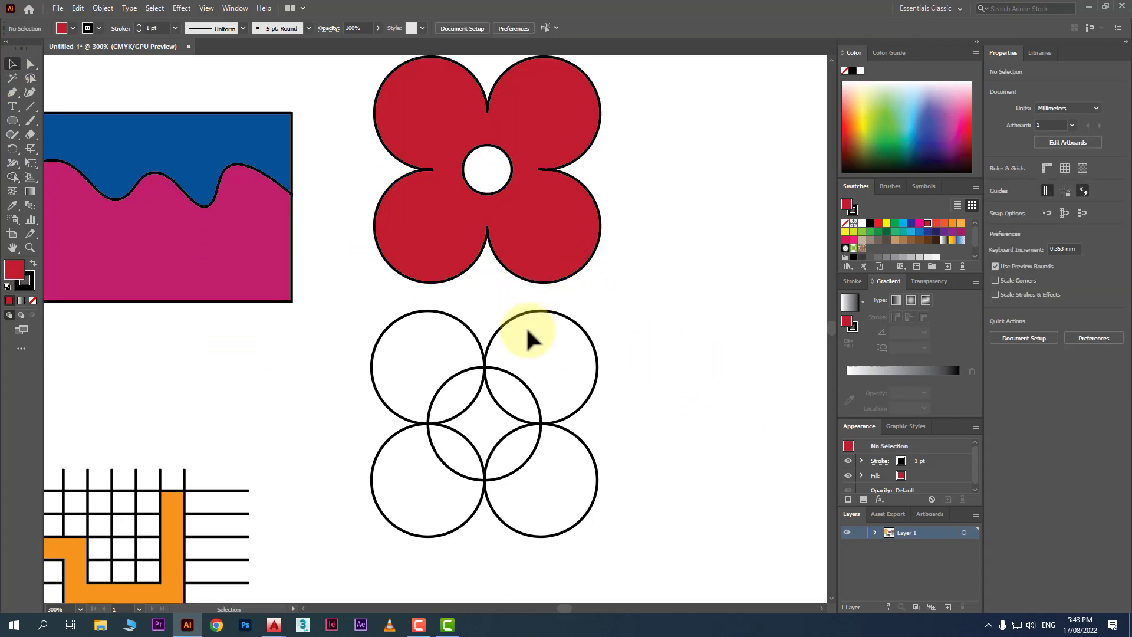
pyautogui.click(222, 227)
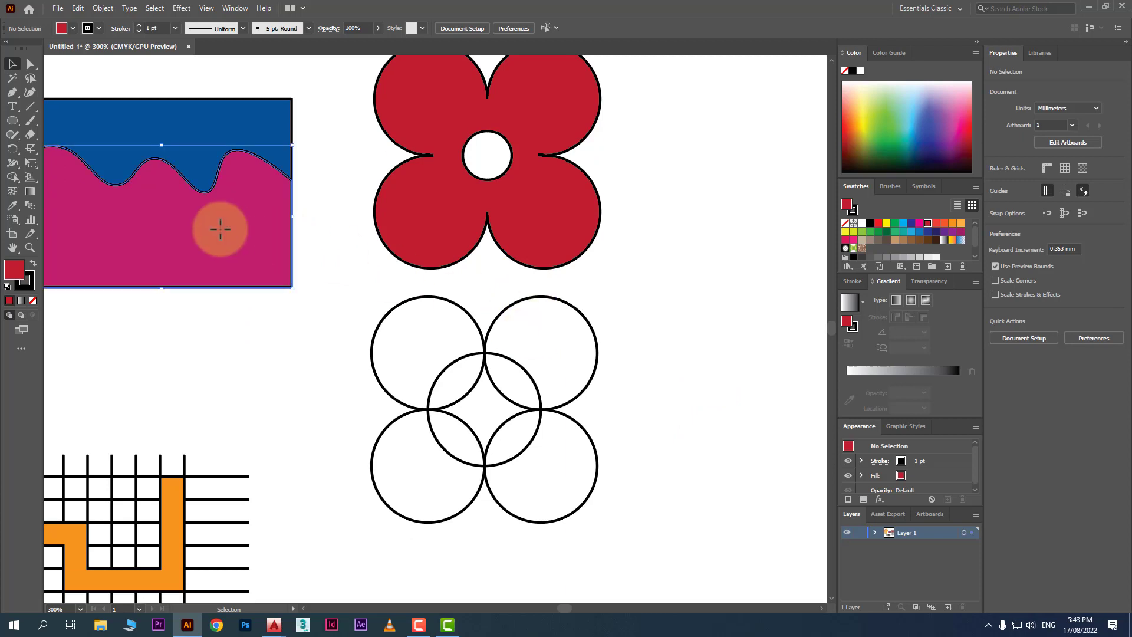
pyautogui.click(961, 223)
pyautogui.click(747, 353)
# Erase the outer parts of the four surrounding circles with the Shape Builder tool, keeping only the middle circle and its inner arcs
pyautogui.scroll(-1, 699, 359)
pyautogui.moveTo(695, 308); pyautogui.dragTo(412, 467)
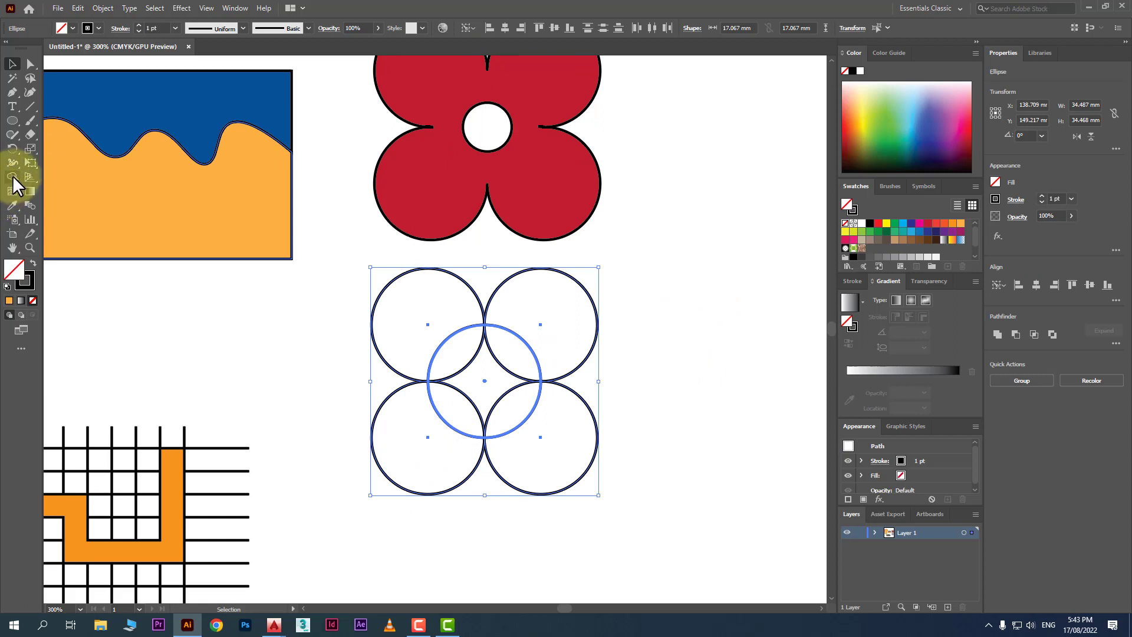
pyautogui.click(12, 177)
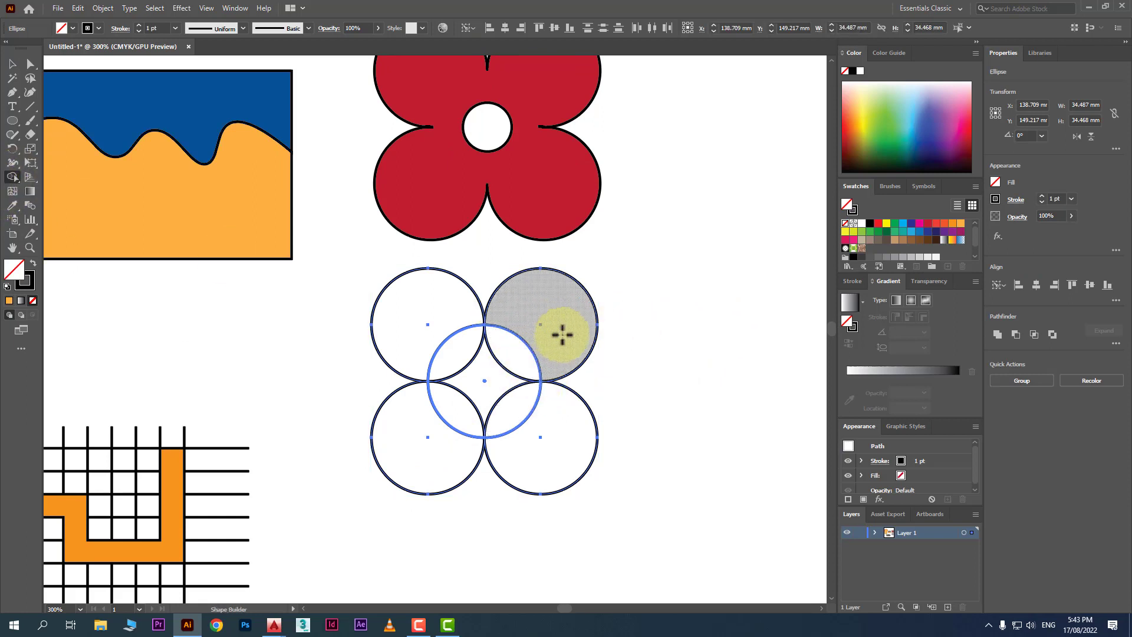
pyautogui.keyDown('alt'); pyautogui.click(548, 321); pyautogui.keyUp('alt')
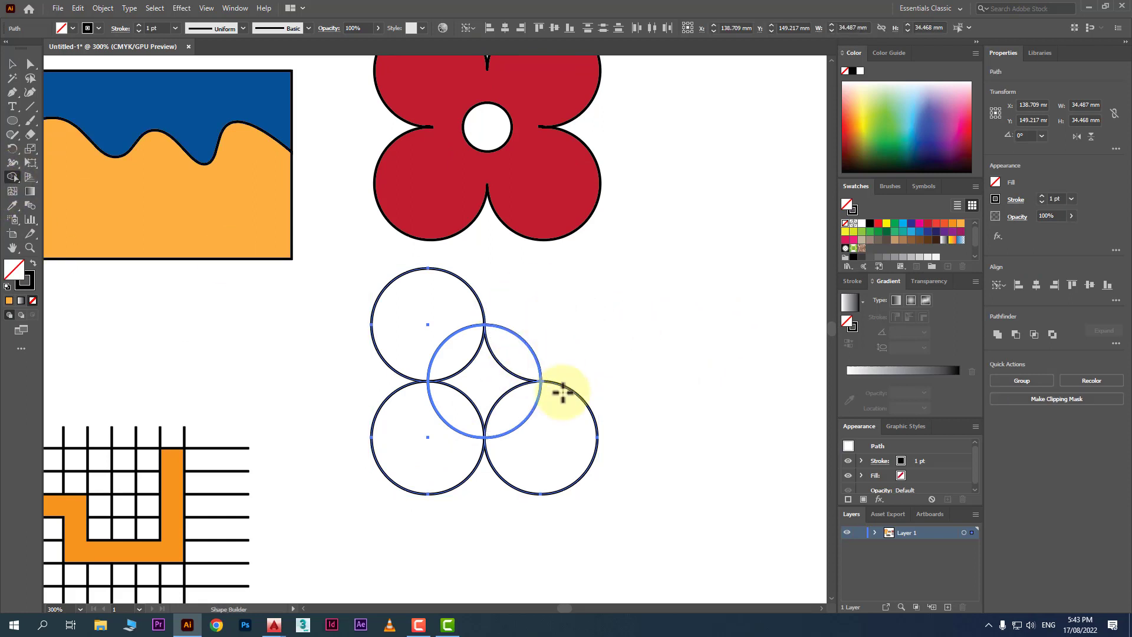
pyautogui.keyDown('alt'); pyautogui.click(561, 401); pyautogui.keyUp('alt')
pyautogui.keyDown('alt'); pyautogui.click(466, 466); pyautogui.keyUp('alt')
pyautogui.keyDown('alt'); pyautogui.click(397, 322); pyautogui.keyUp('alt')
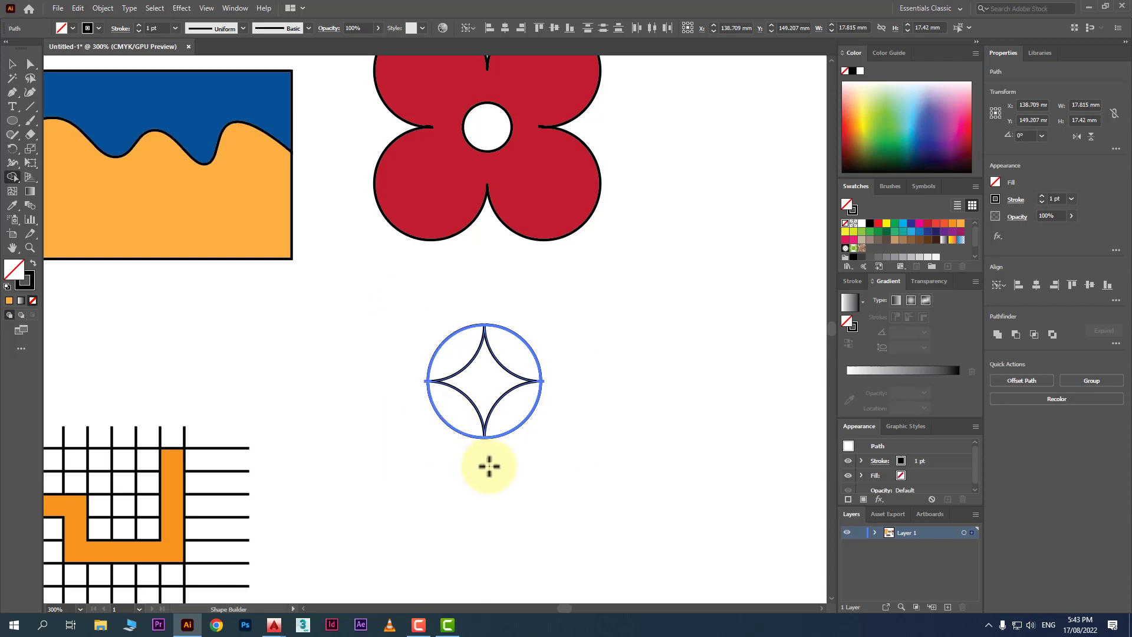
# Erase the tiny leftover slivers sticking out at both side tips of the circle with the Shape Builder tool
pyautogui.scroll(3, 481, 393)
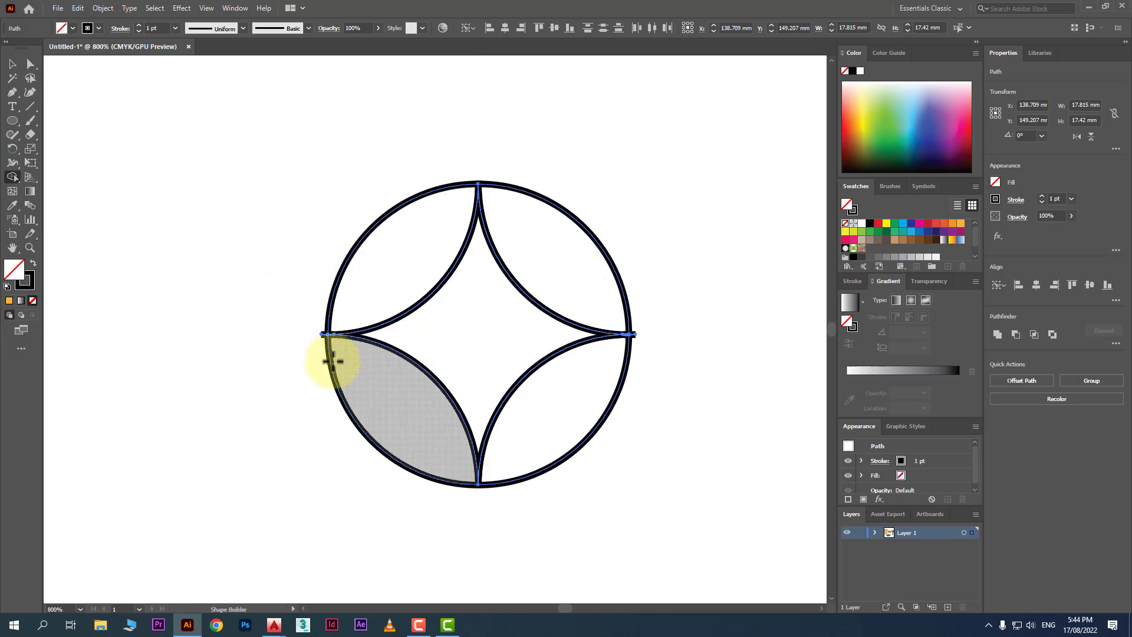
pyautogui.scroll(2, 332, 361)
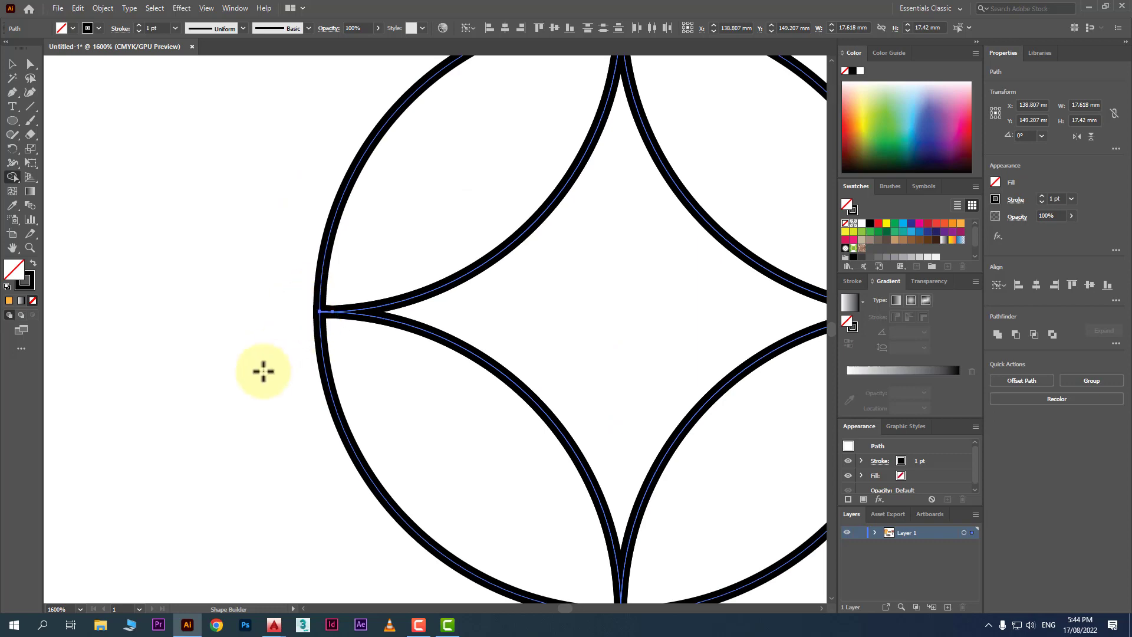
pyautogui.scroll(-2, 252, 356)
pyautogui.scroll(3, 604, 330)
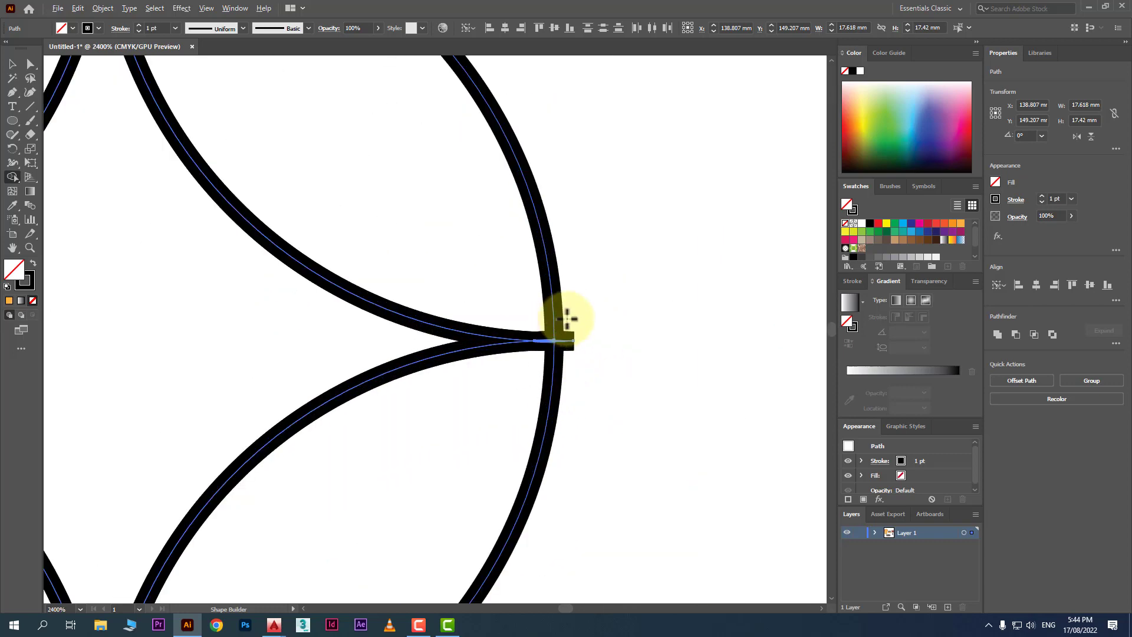
pyautogui.keyDown('alt'); pyautogui.click(577, 366); pyautogui.keyUp('alt')
pyautogui.scroll(-4, 577, 365)
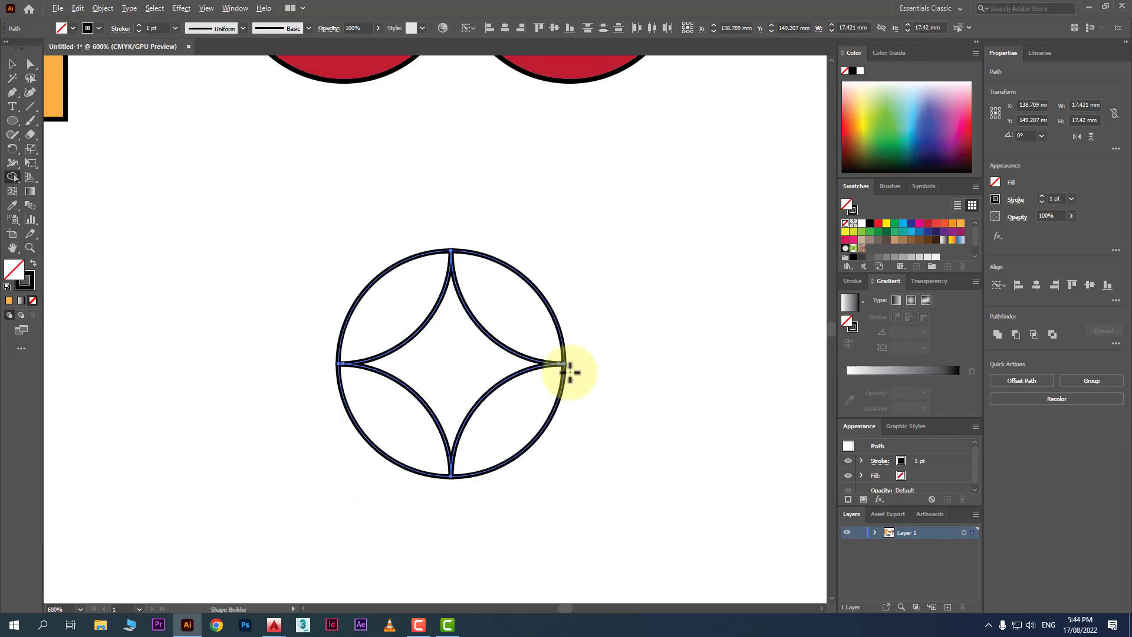
# Fill the circle's upper-left petal with yellow and its upper-right petal with yellow-green
pyautogui.scroll(1, 571, 371)
pyautogui.click(13, 64)
pyautogui.click(268, 144)
pyautogui.moveTo(338, 190); pyautogui.dragTo(358, 245)
pyautogui.click(846, 232)
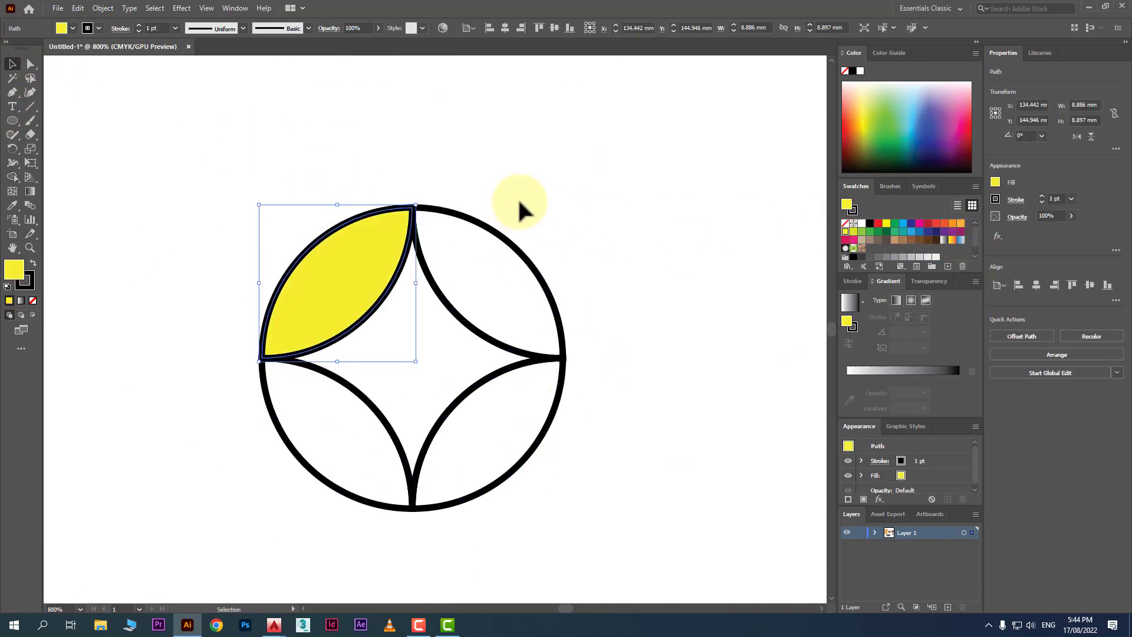
pyautogui.click(495, 236)
pyautogui.click(853, 231)
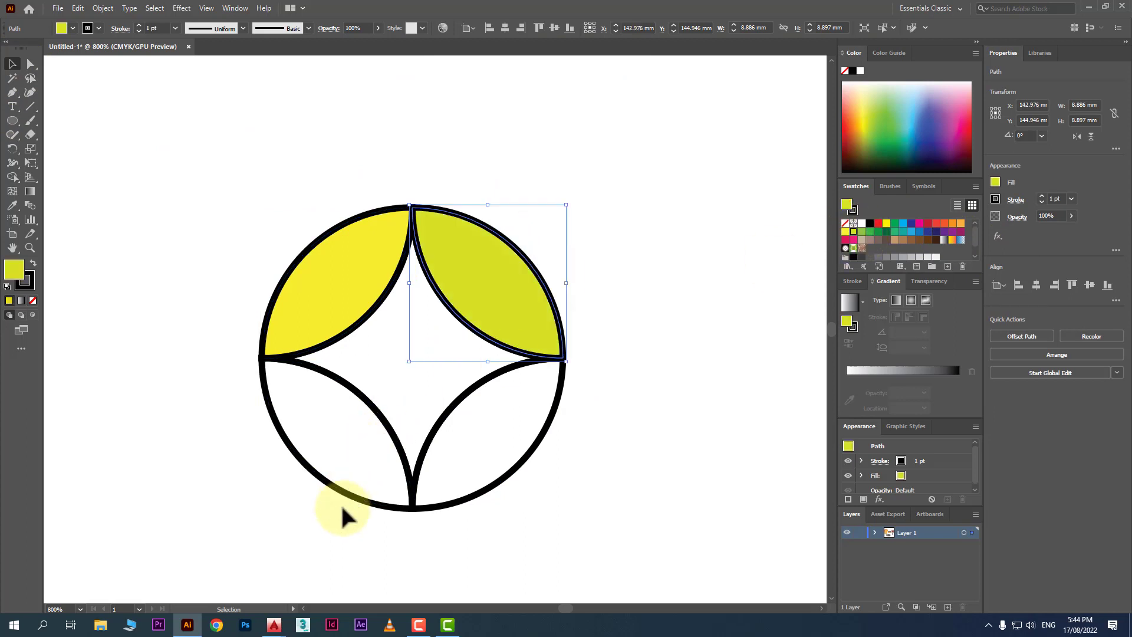
# Fill the circle's lower-left petal with light green and its lower-right petal with green
pyautogui.moveTo(342, 513); pyautogui.dragTo(316, 434)
pyautogui.click(869, 232)
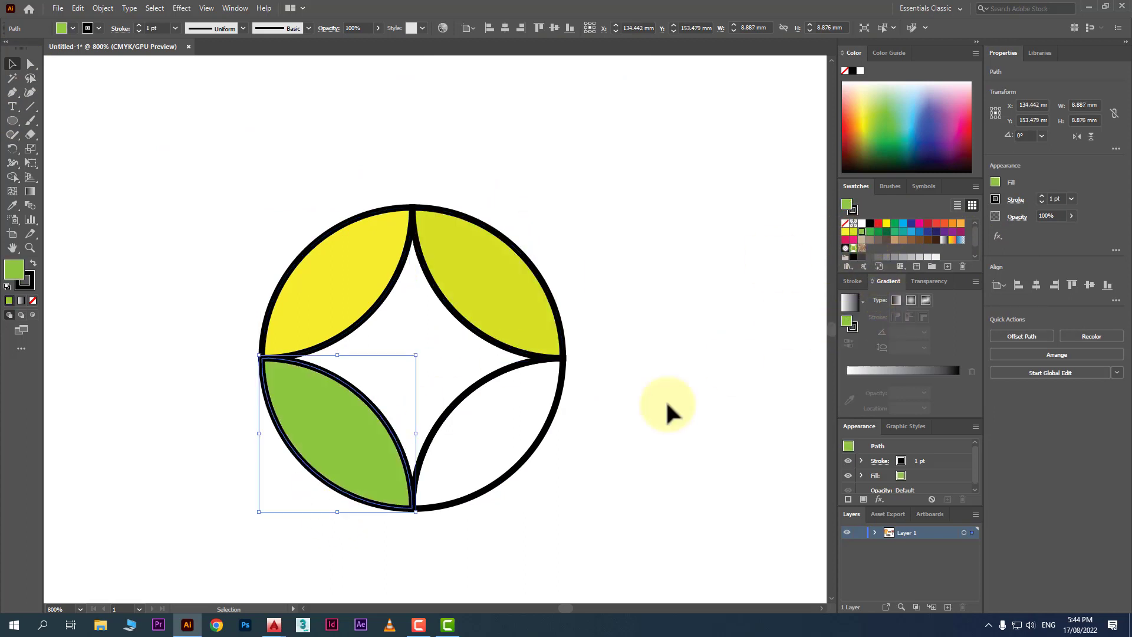
pyautogui.click(505, 430)
pyautogui.click(870, 232)
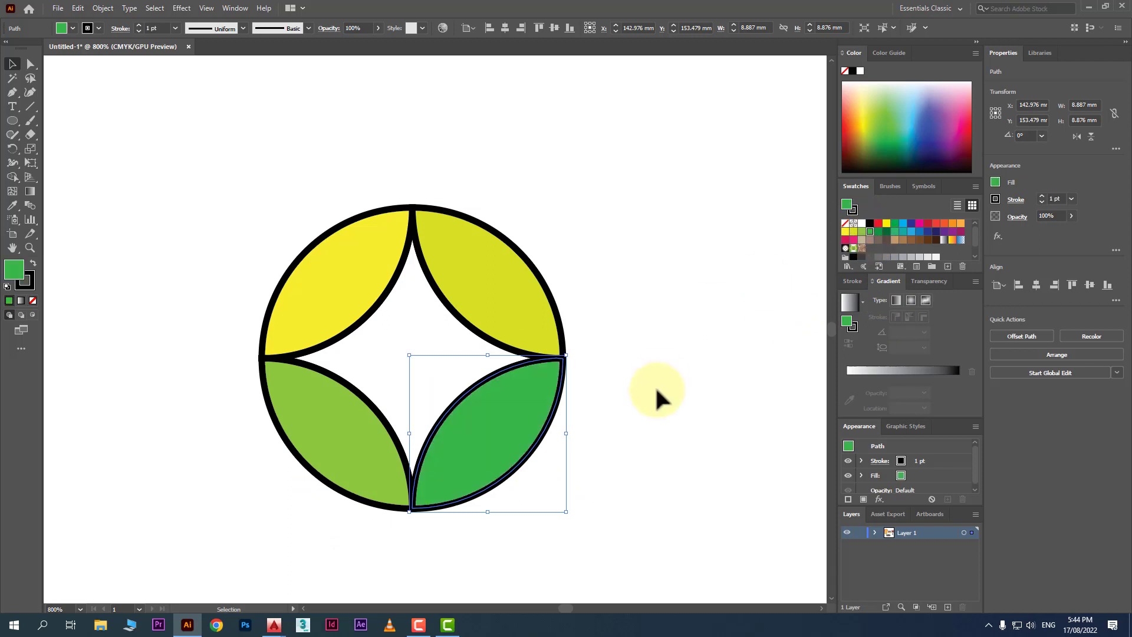
pyautogui.click(655, 389)
# Draw a rectangle about 29 mm wide and 39.5 mm high over the four-petal circle and fill it with black
pyautogui.scroll(-2, 635, 360)
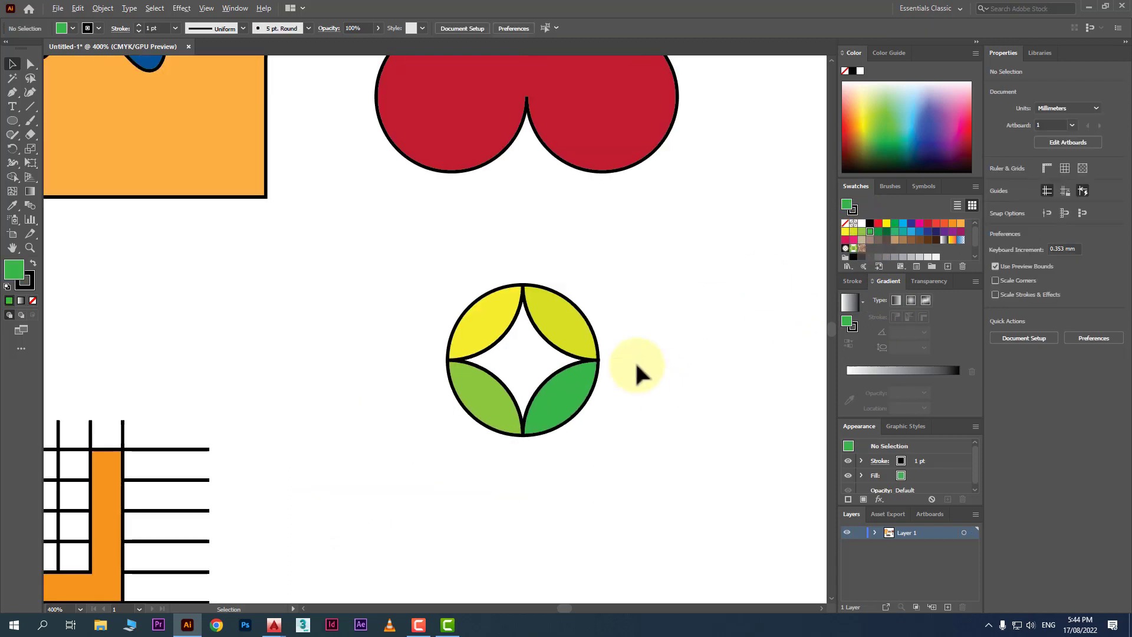
pyautogui.click(12, 121)
pyautogui.click(69, 121)
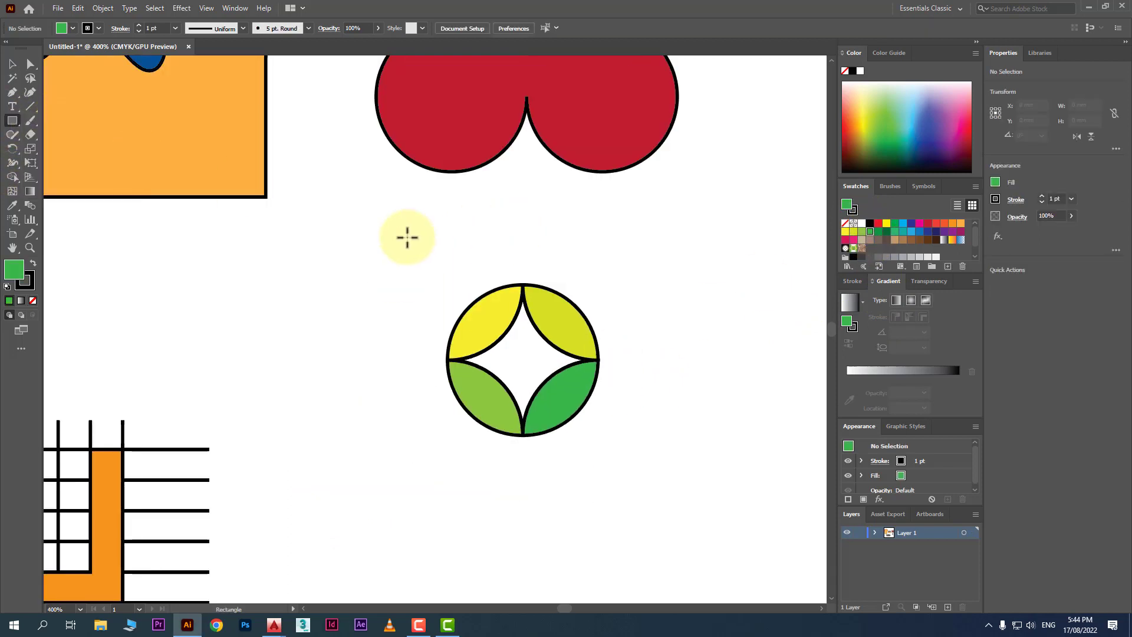
pyautogui.moveTo(397, 226); pyautogui.dragTo(652, 574)
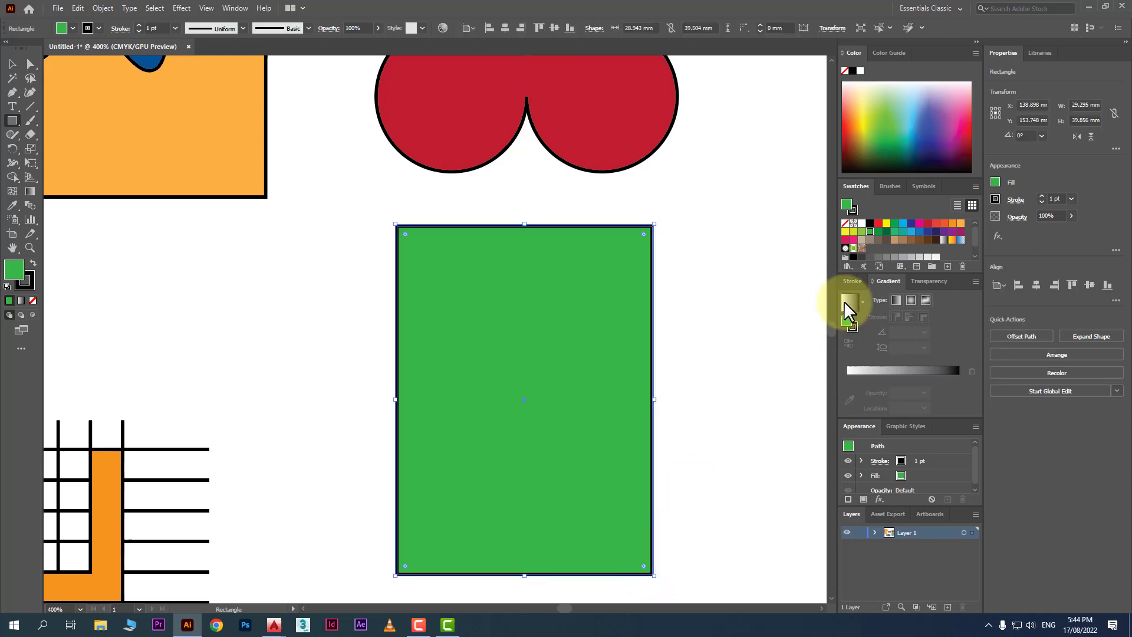
pyautogui.click(869, 224)
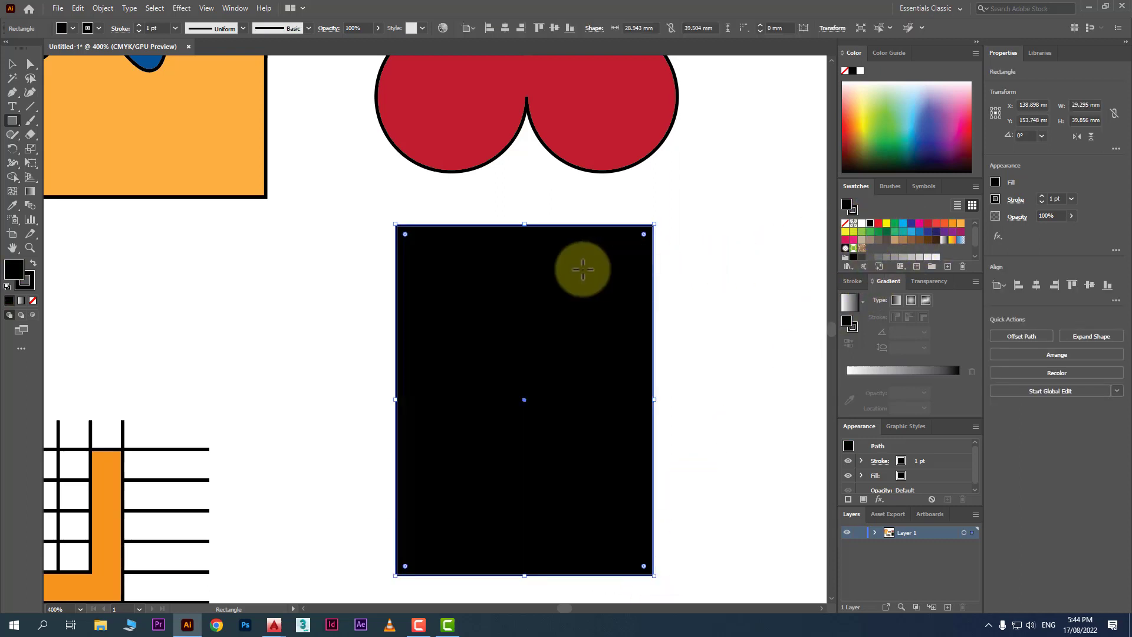
# Send the black rectangle to the back, behind the four coloured petals
pyautogui.rightClick(556, 270)
pyautogui.moveTo(672, 468)
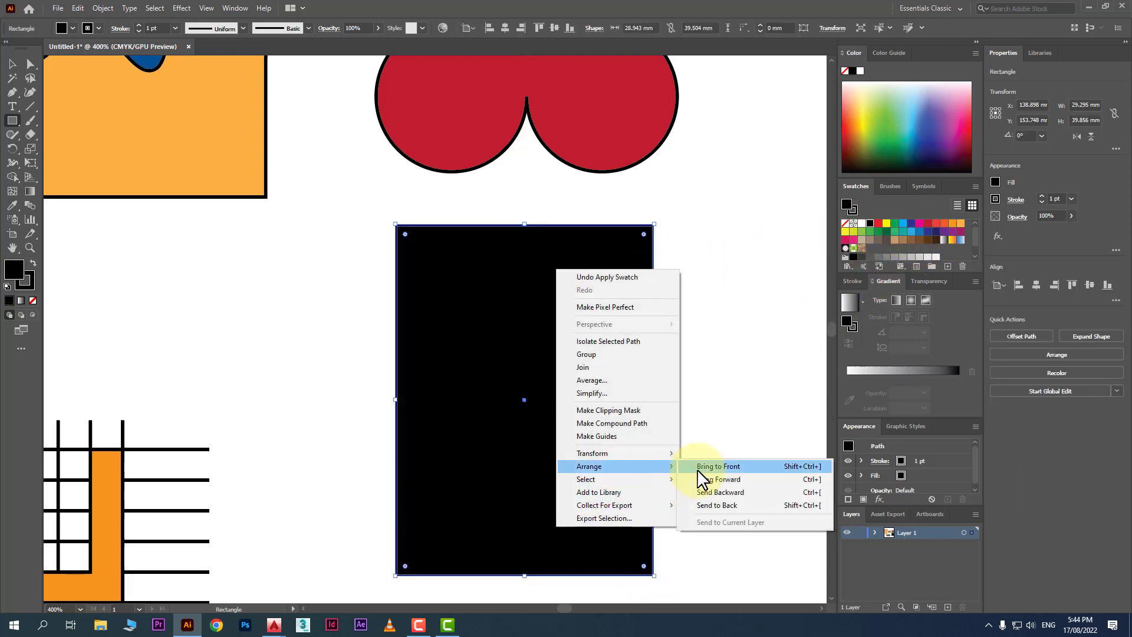
pyautogui.click(725, 505)
pyautogui.scroll(-1, 652, 409)
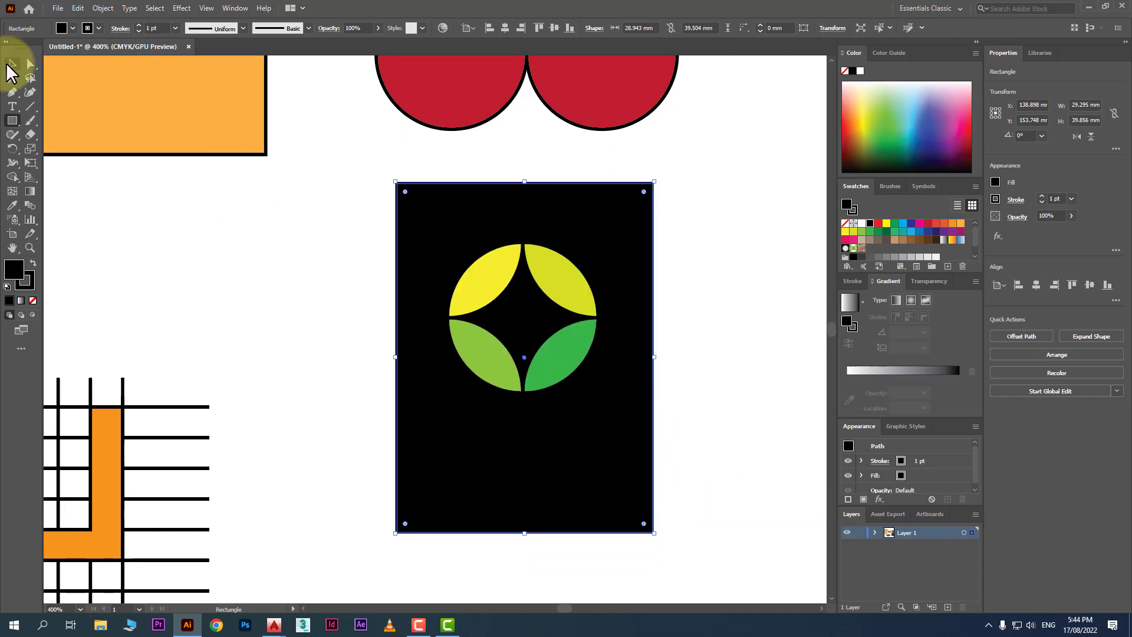
# Add the text "Baqala" beside the black rectangle
pyautogui.click(12, 63)
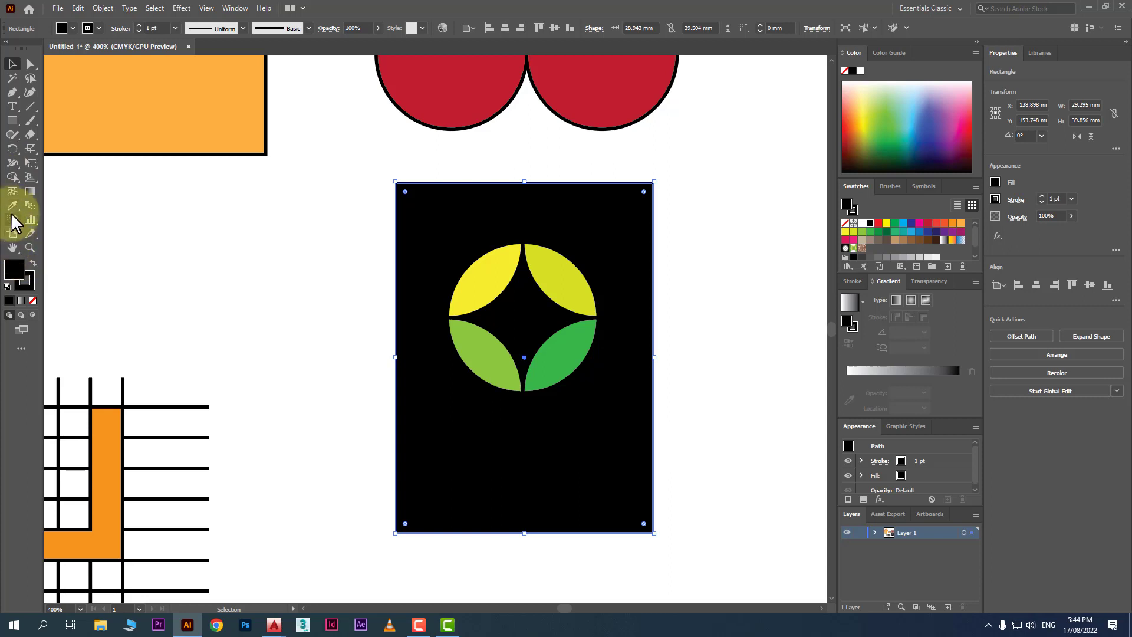
pyautogui.click(12, 106)
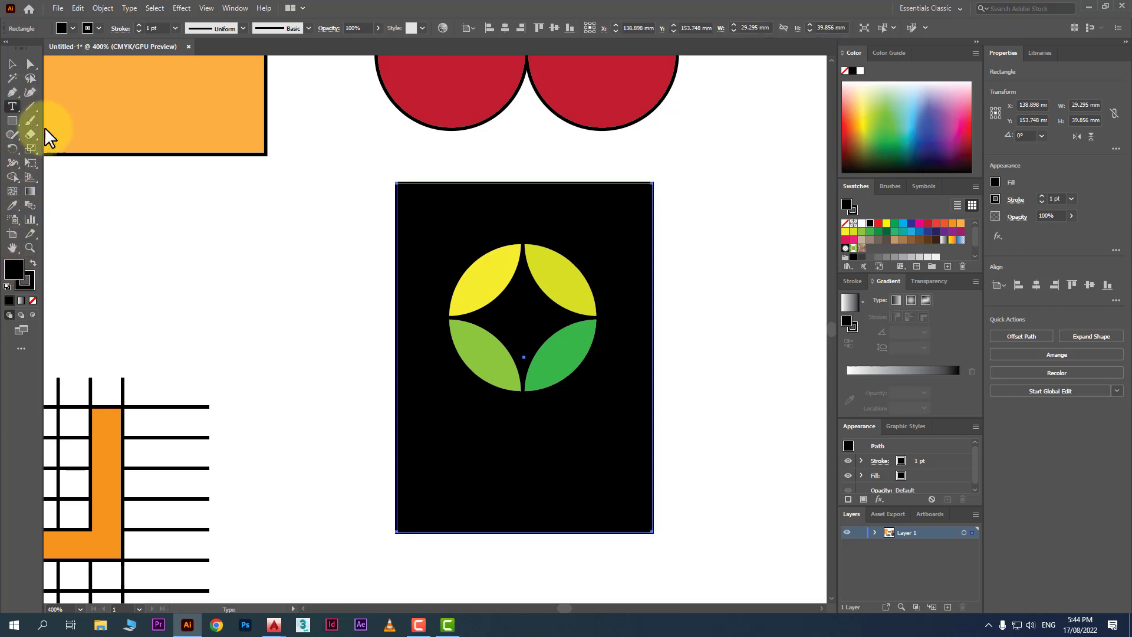
pyautogui.click(252, 320)
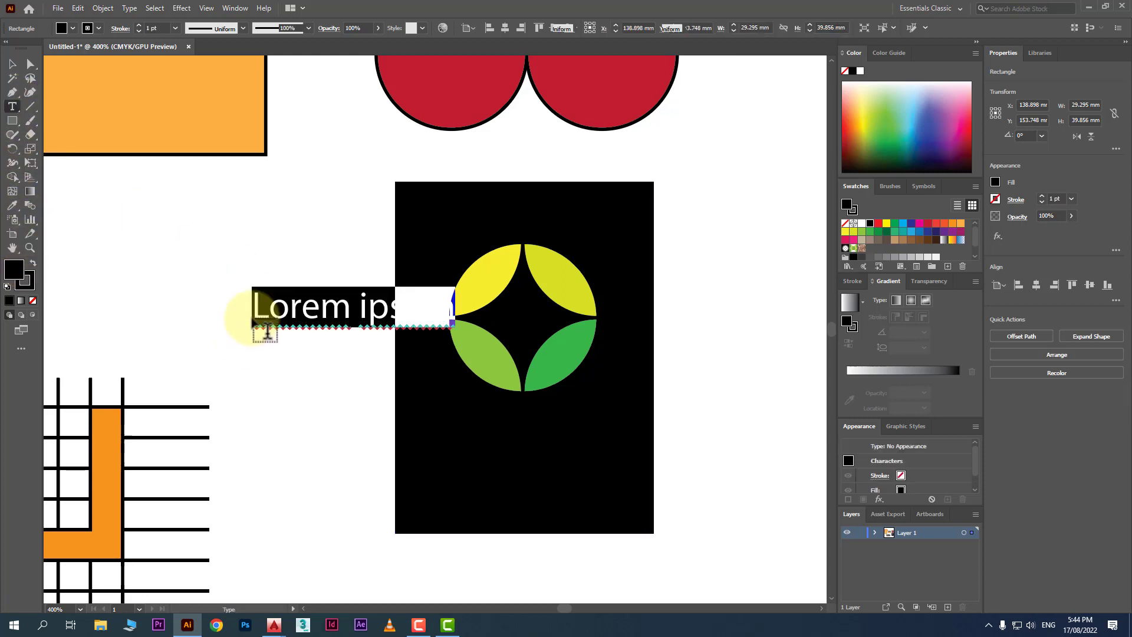
pyautogui.write('ba')
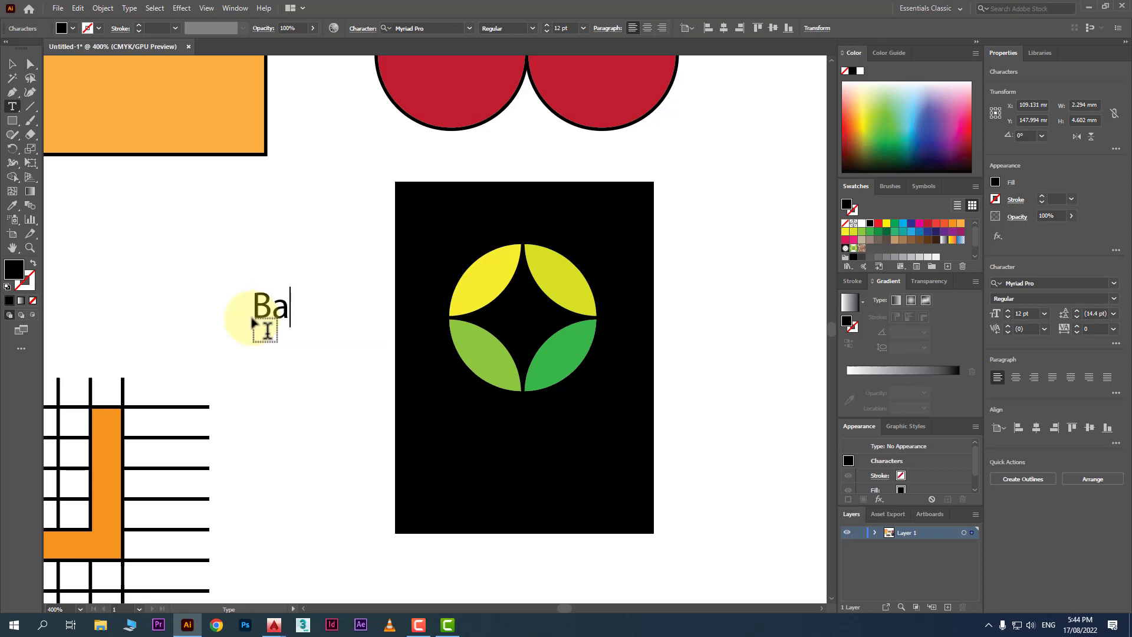
pyautogui.click(10, 66)
# Fill the text with white, enlarge it to about 21.5 pt and place it on the black rectangle below the petals
pyautogui.click(862, 223)
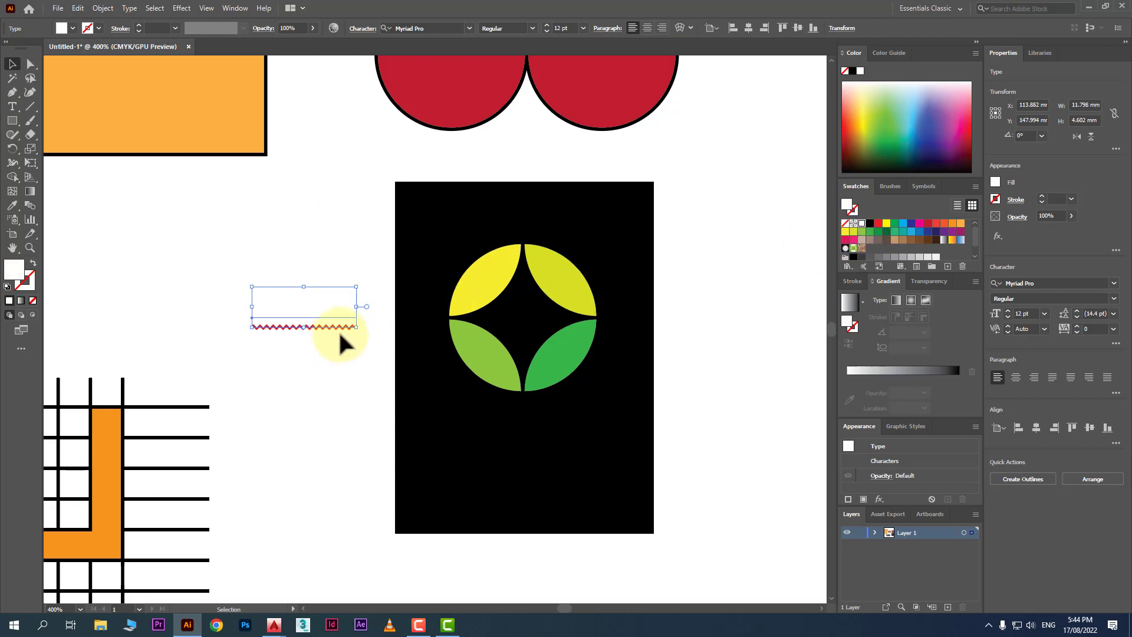
pyautogui.moveTo(356, 327); pyautogui.dragTo(559, 455)
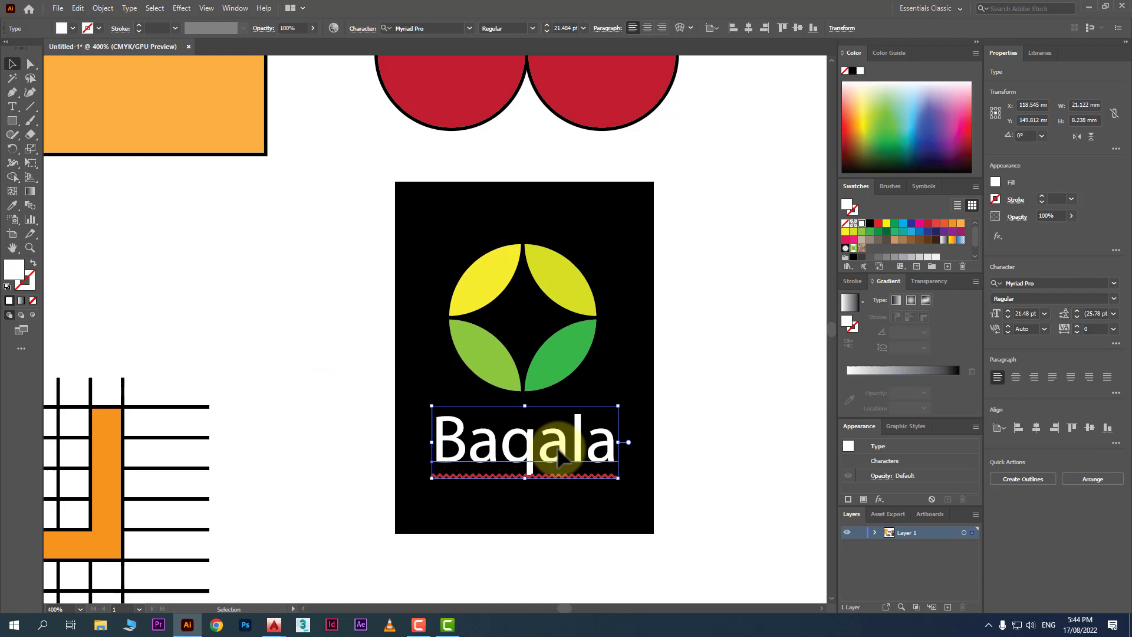
pyautogui.click(741, 396)
pyautogui.scroll(-1, 716, 402)
pyautogui.scroll(-1, 716, 403)
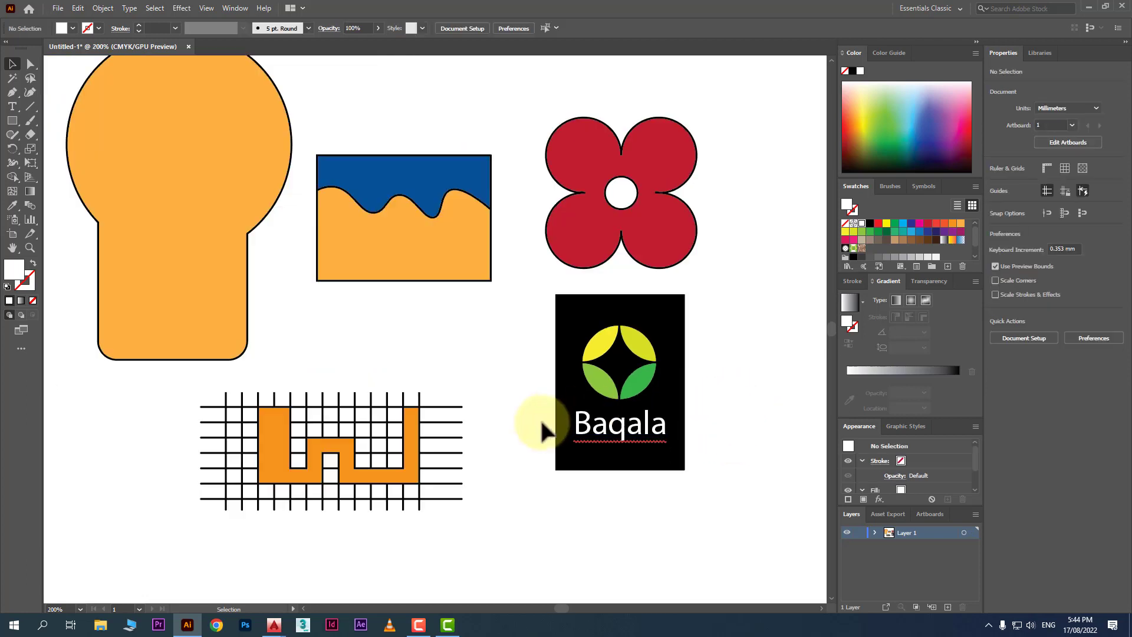
pyautogui.scroll(-1, 600, 427)
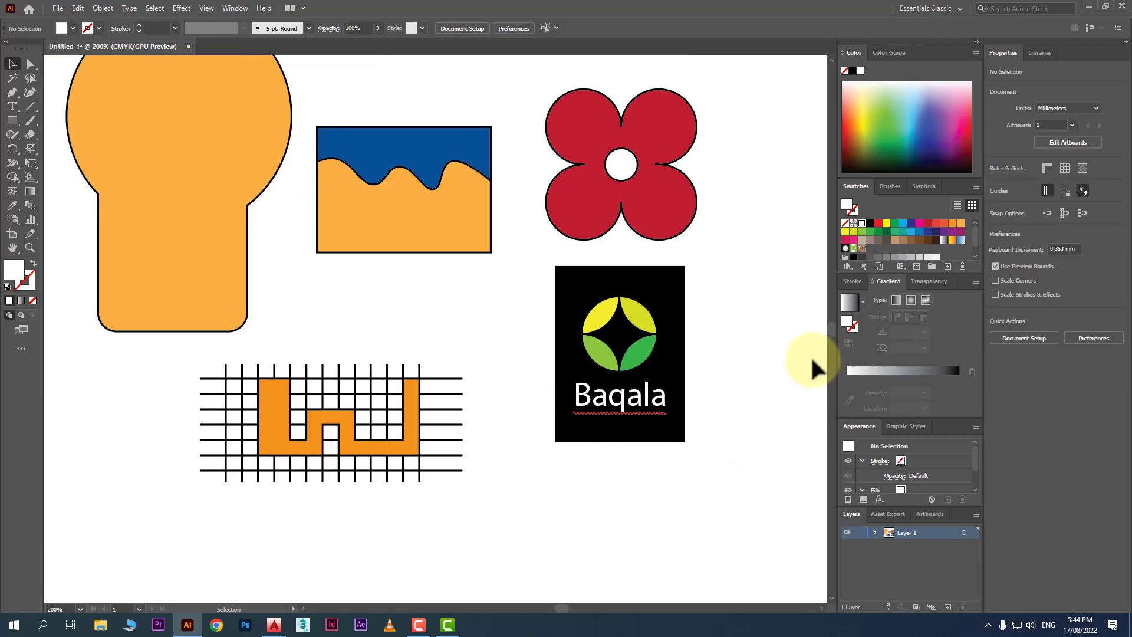
pyautogui.scroll(-1, 773, 361)
pyautogui.scroll(-1, 764, 339)
# Draw a rounded rectangle about 15.7 mm by 17 mm beside the black logo card and reduce its corner radius to about 1.17 mm
pyautogui.scroll(2, 759, 323)
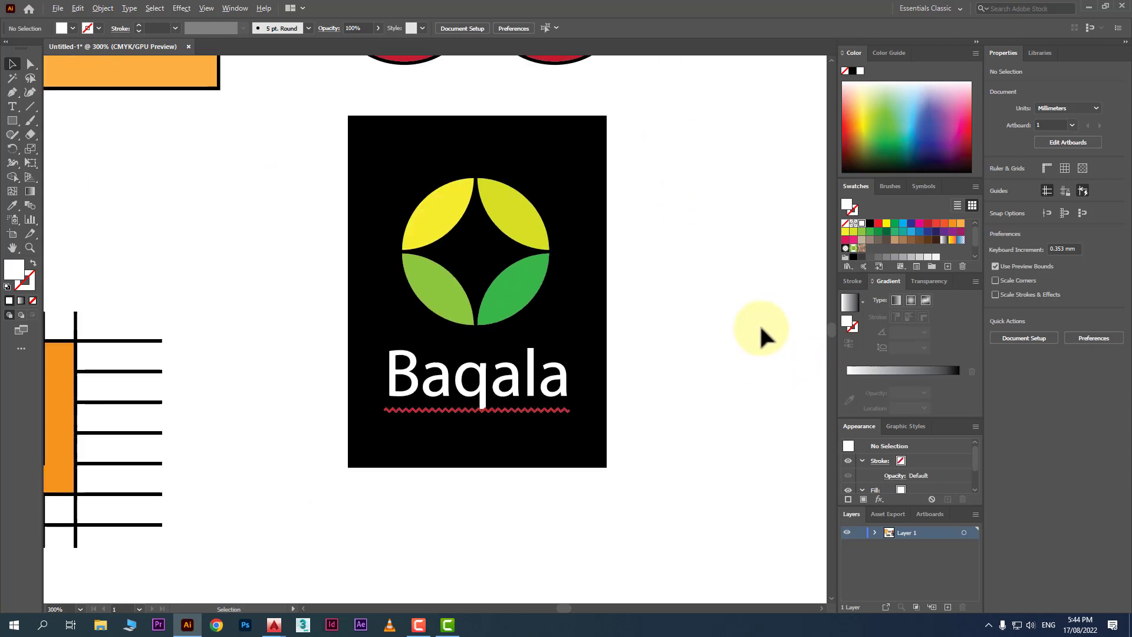
pyautogui.scroll(4, 677, 301)
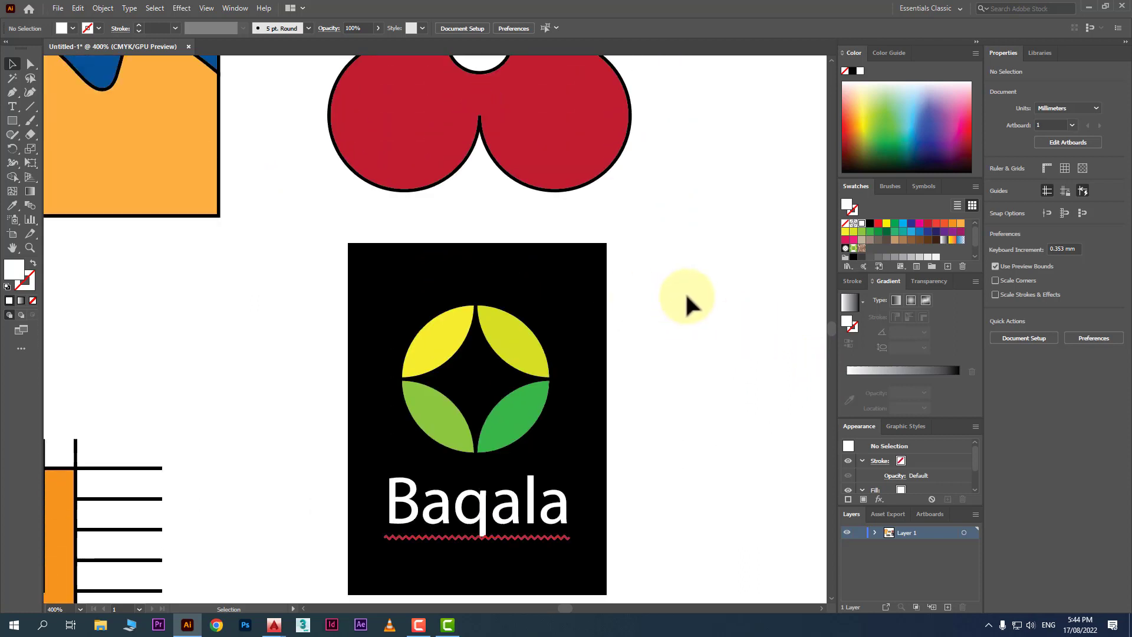
pyautogui.moveTo(10, 121); pyautogui.dragTo(40, 127)
pyautogui.moveTo(651, 289); pyautogui.dragTo(784, 428)
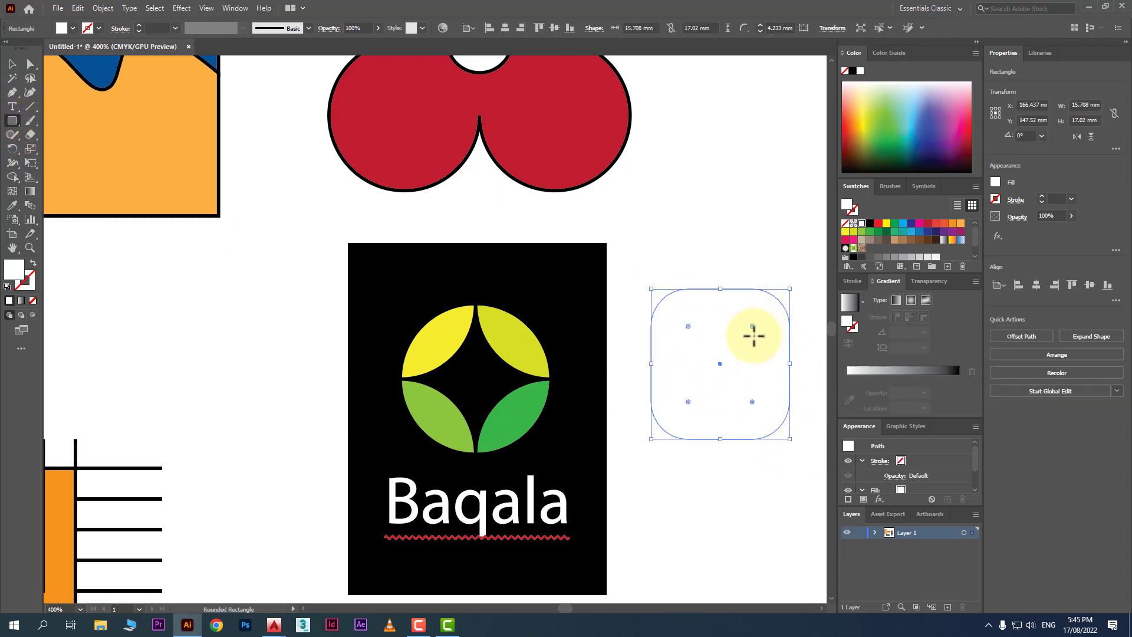
pyautogui.moveTo(752, 326); pyautogui.dragTo(776, 298)
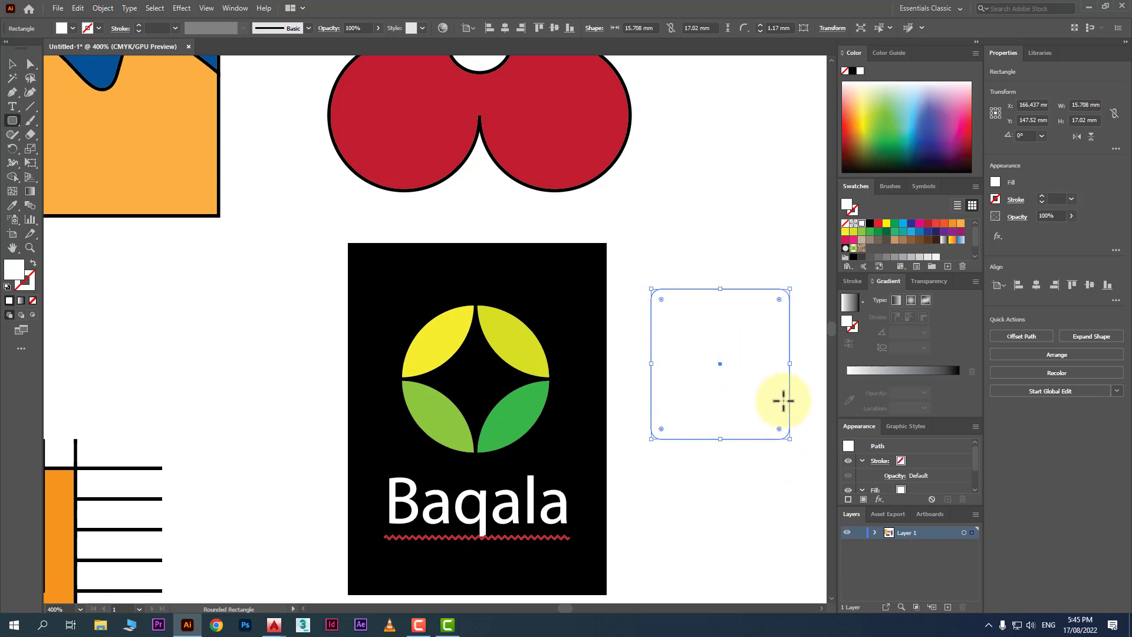
# Fill the rounded rectangle with blue and add the letter "f" as text just below it
pyautogui.scroll(1, 783, 397)
pyautogui.click(919, 231)
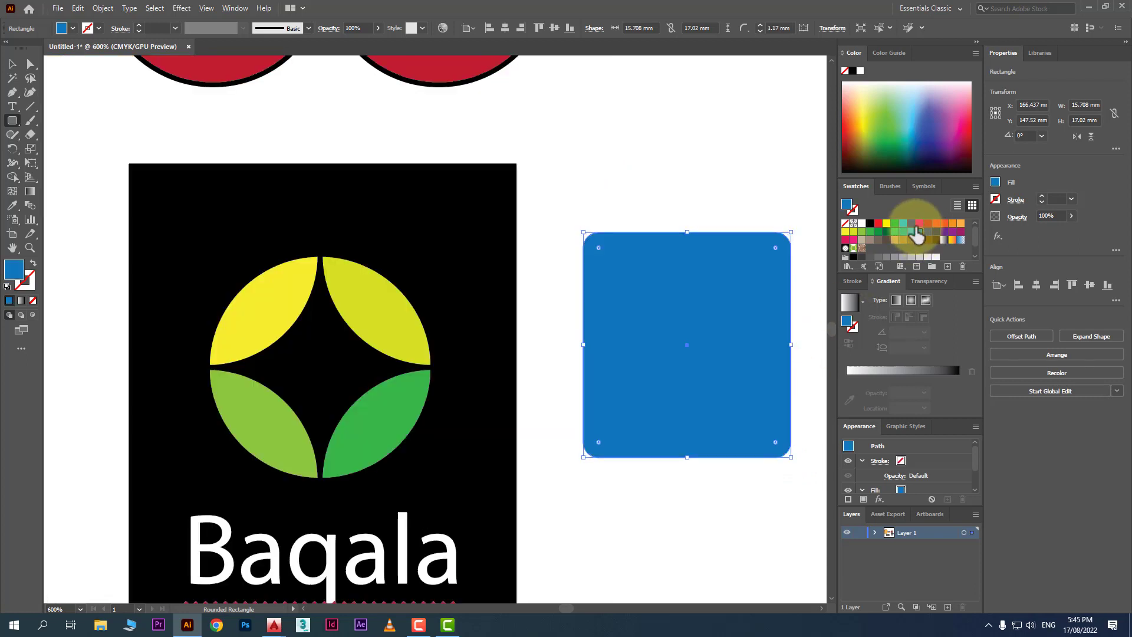
pyautogui.click(12, 106)
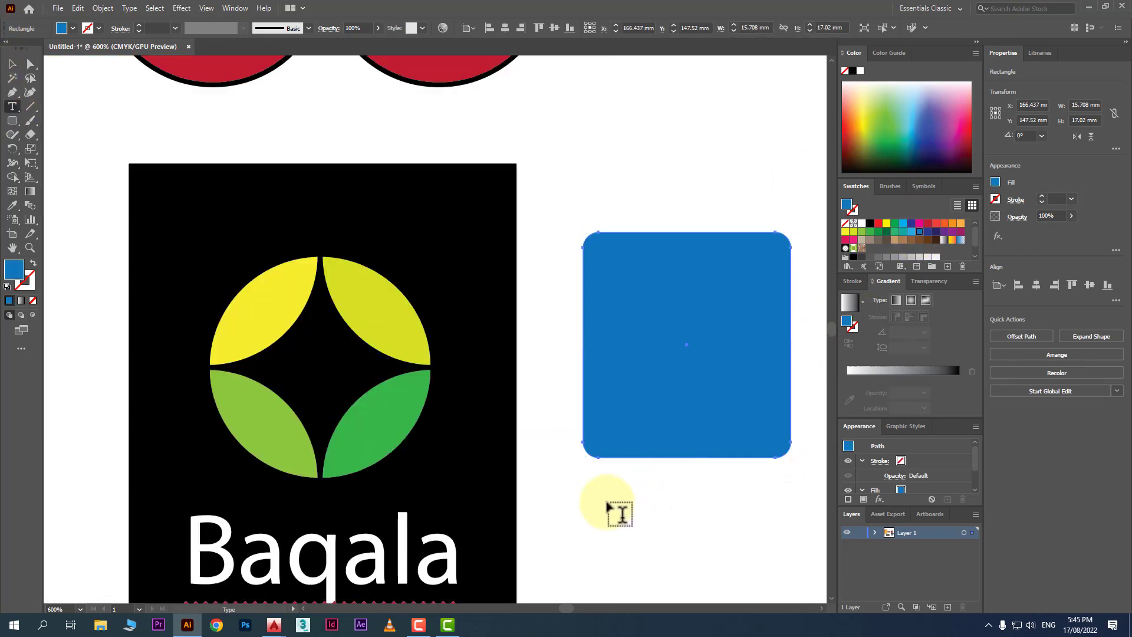
pyautogui.click(612, 501)
pyautogui.write('f')
# Enlarge the "f" to about 72.6 pt and place it on the blue rectangle with its stem extending past the lower edge
pyautogui.click(12, 64)
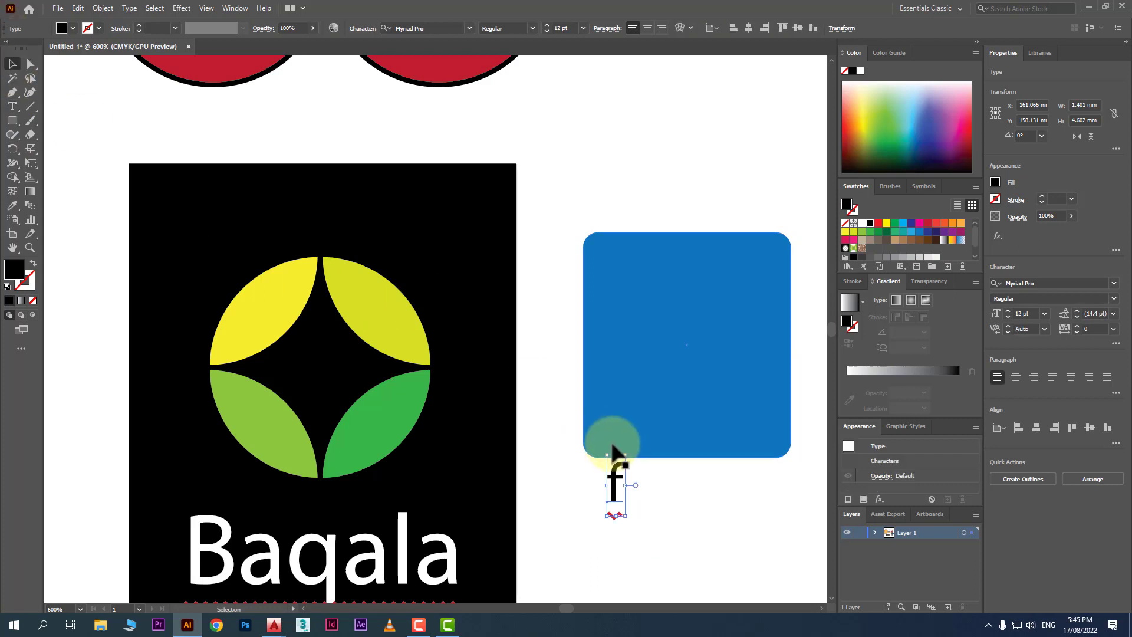
pyautogui.moveTo(624, 455); pyautogui.dragTo(719, 147)
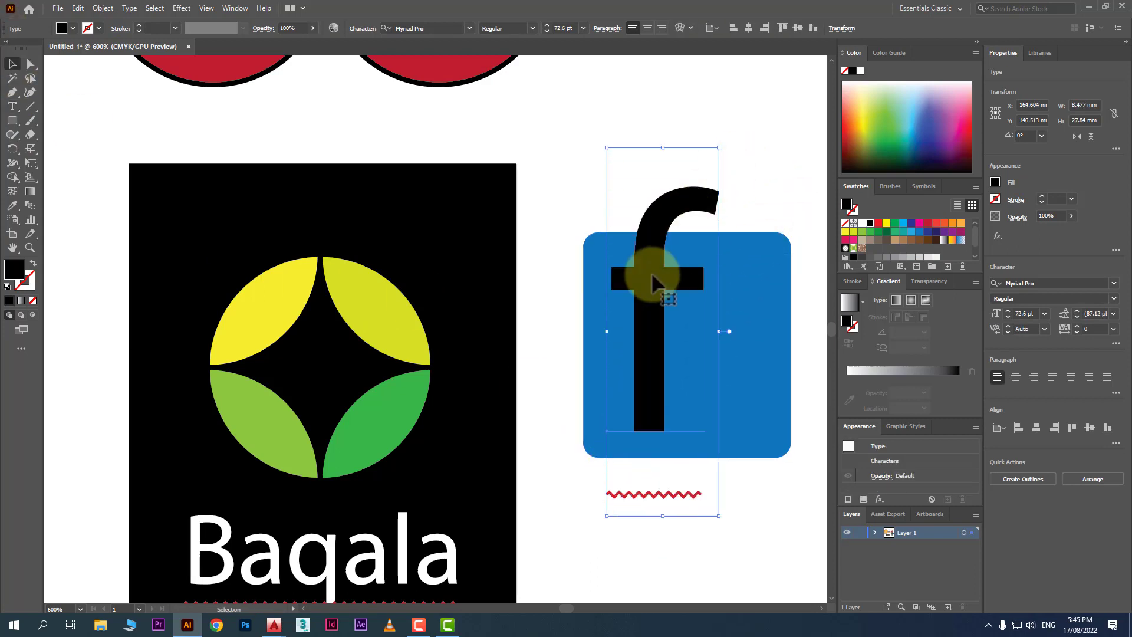
pyautogui.moveTo(648, 291); pyautogui.dragTo(662, 376)
pyautogui.moveTo(745, 192); pyautogui.dragTo(671, 328)
# Increase the corner radius of the blue rectangle to round its corners more strongly
pyautogui.click(619, 216)
pyautogui.click(602, 269)
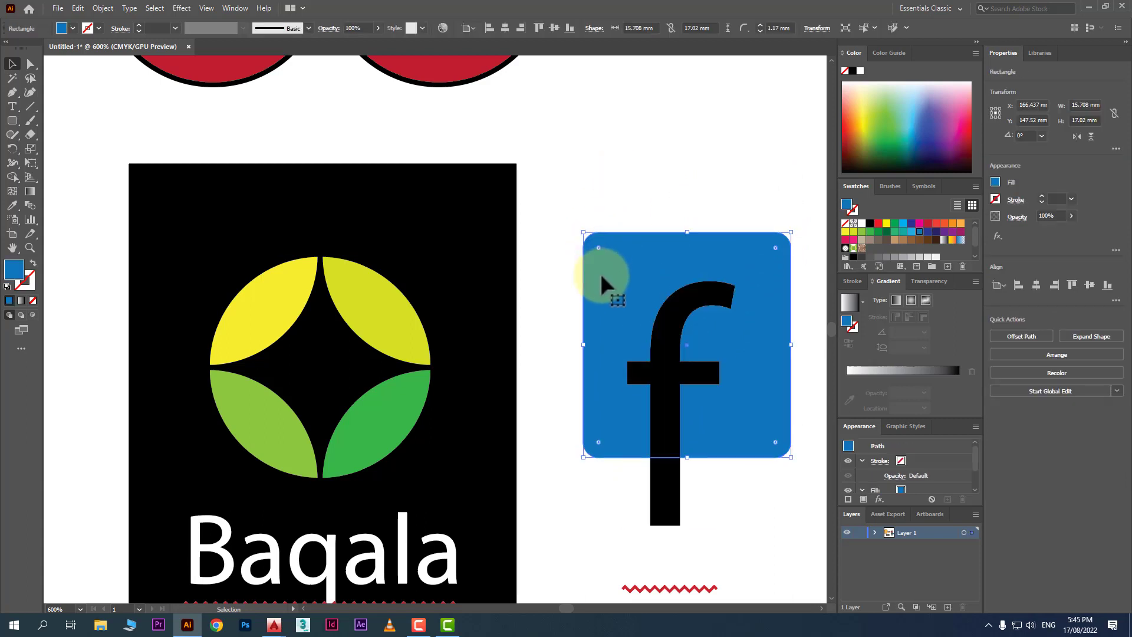
pyautogui.click(602, 188)
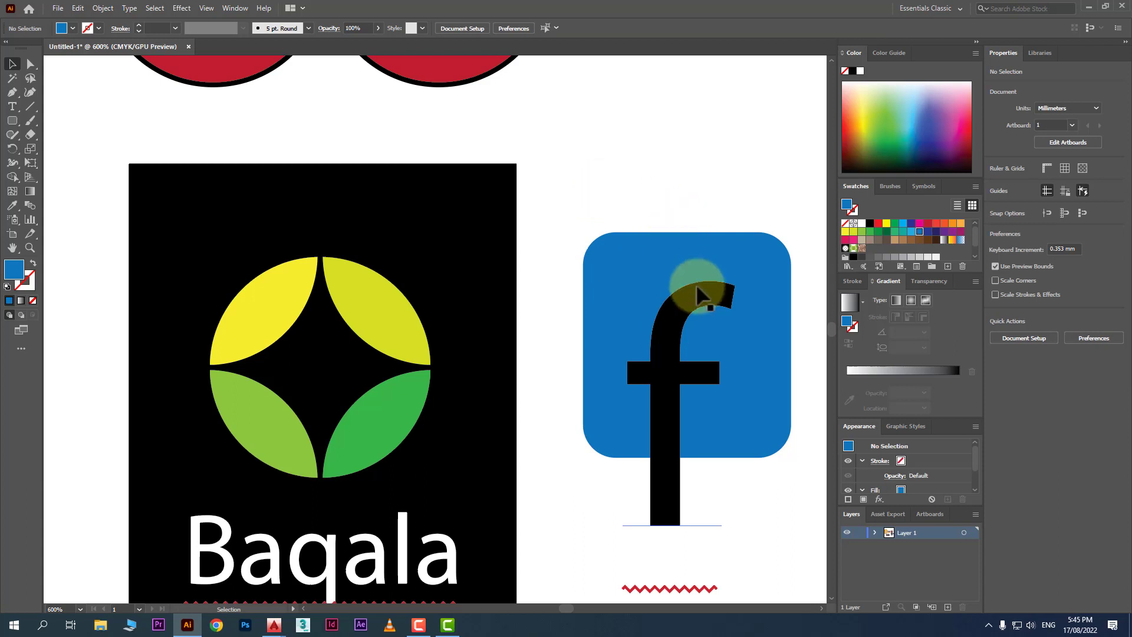
pyautogui.click(679, 304)
pyautogui.keyDown('shift'); pyautogui.click(737, 340); pyautogui.keyUp('shift')
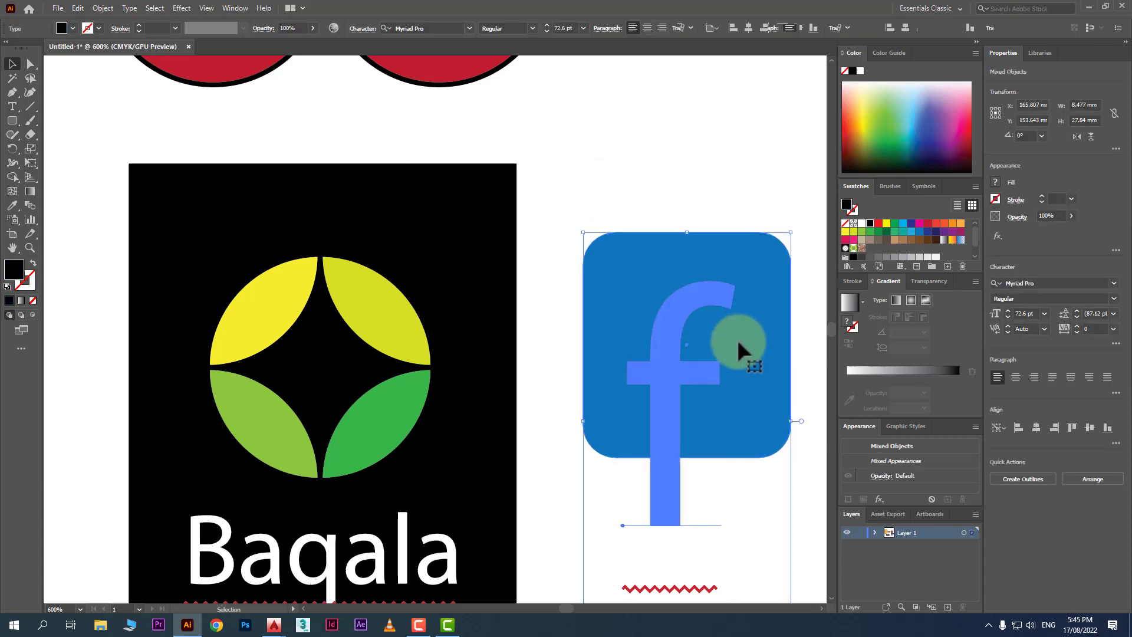
pyautogui.click(12, 177)
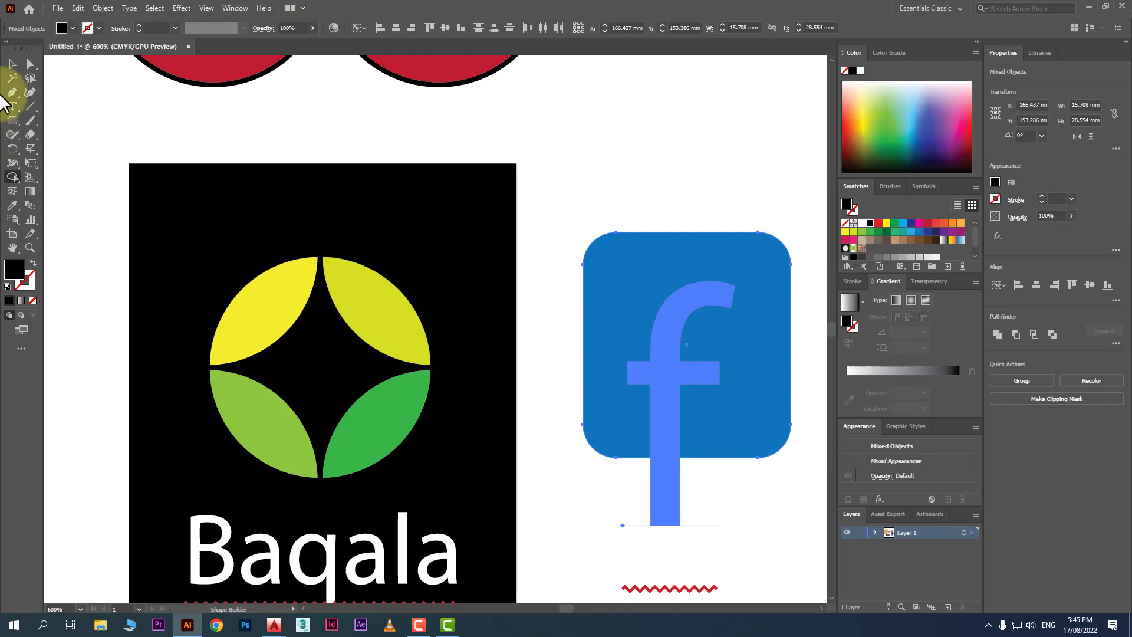
pyautogui.click(12, 63)
pyautogui.click(637, 188)
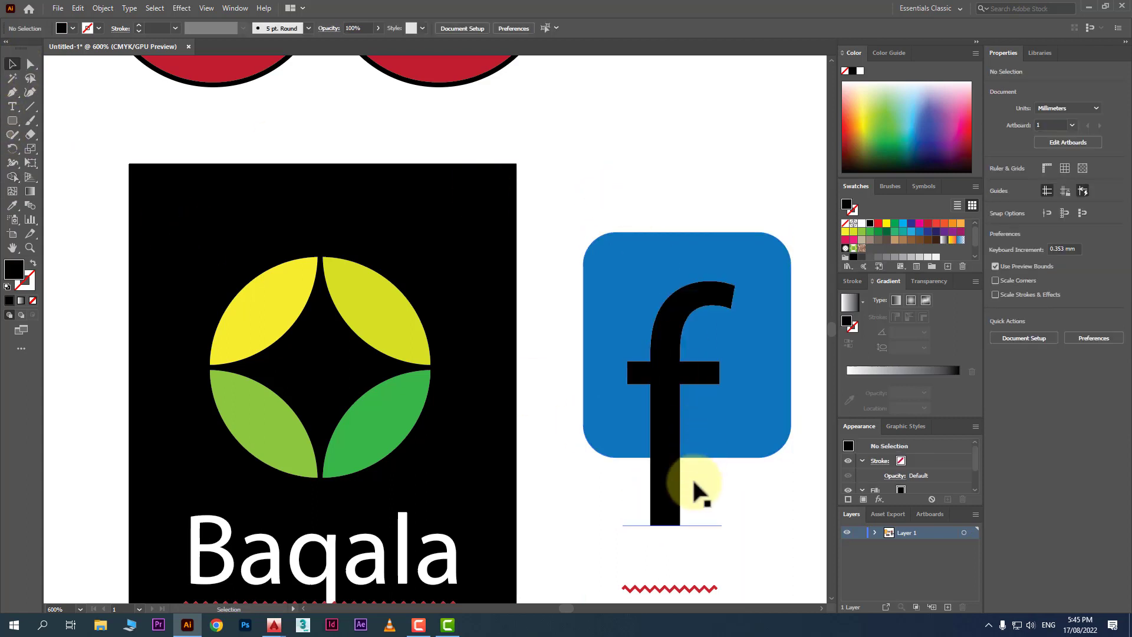
# Convert the "f" text to outlines
pyautogui.click(696, 506)
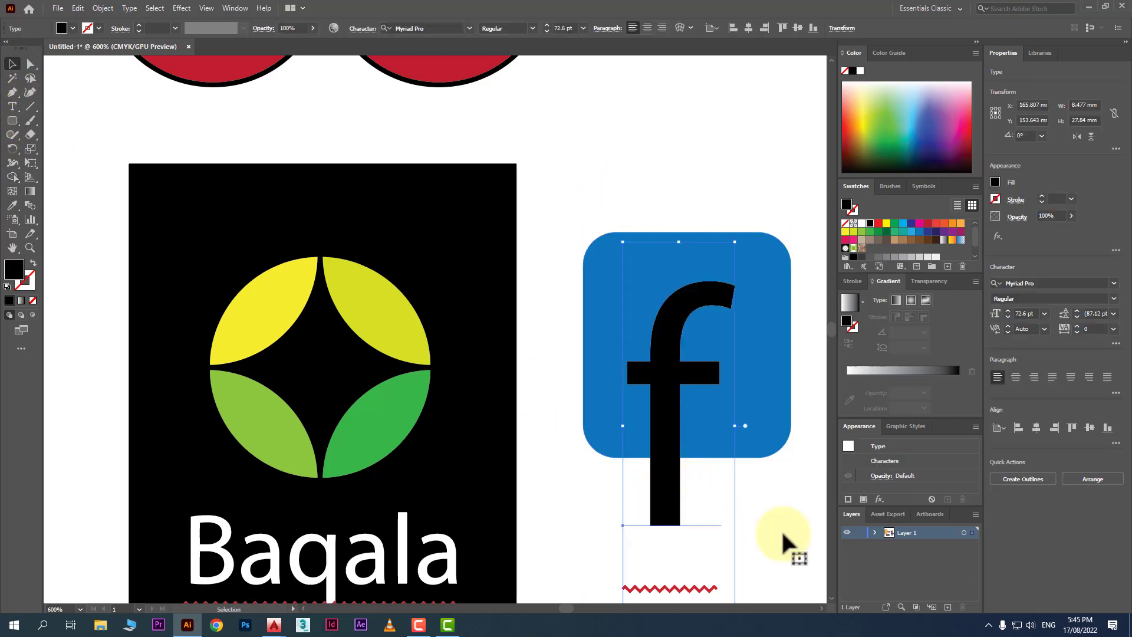
pyautogui.rightClick(660, 476)
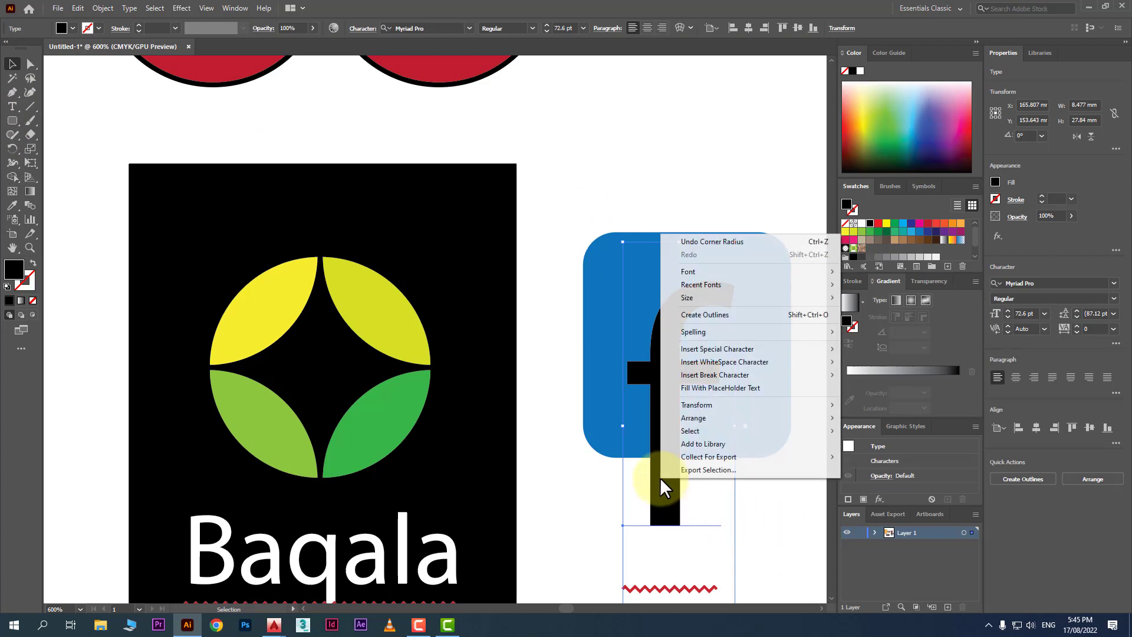
pyautogui.moveTo(710, 458)
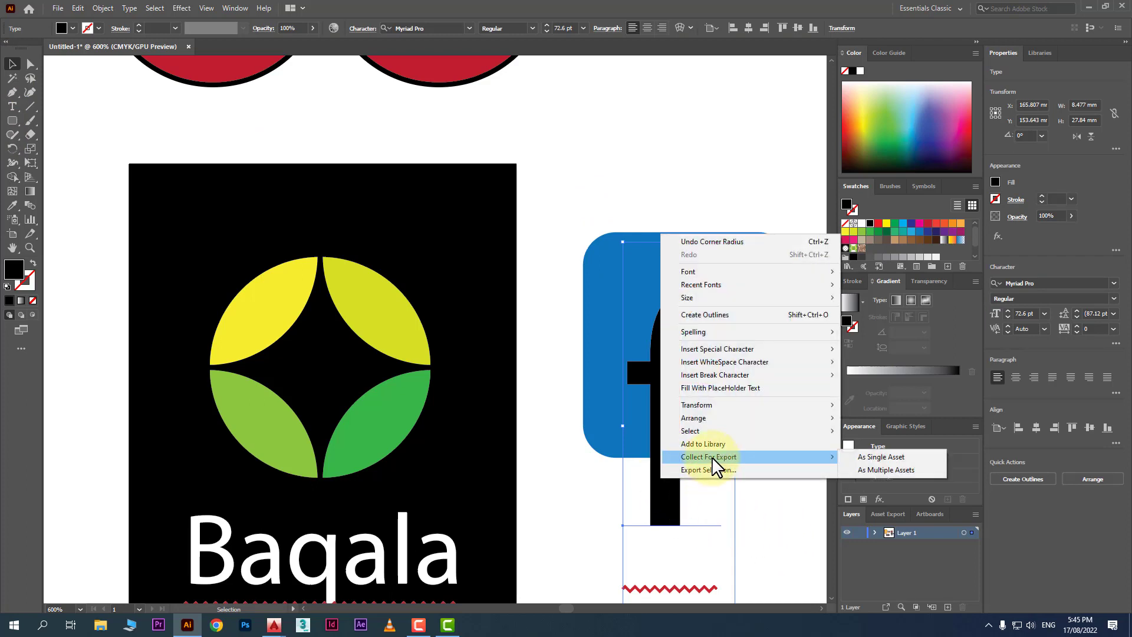
pyautogui.moveTo(741, 401)
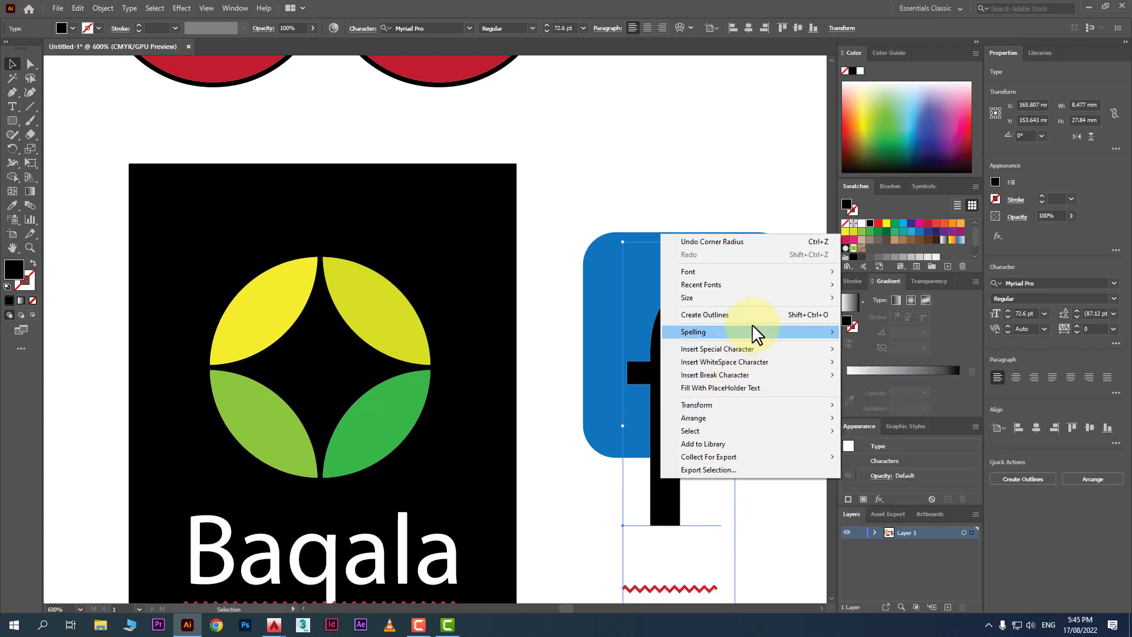
pyautogui.click(816, 316)
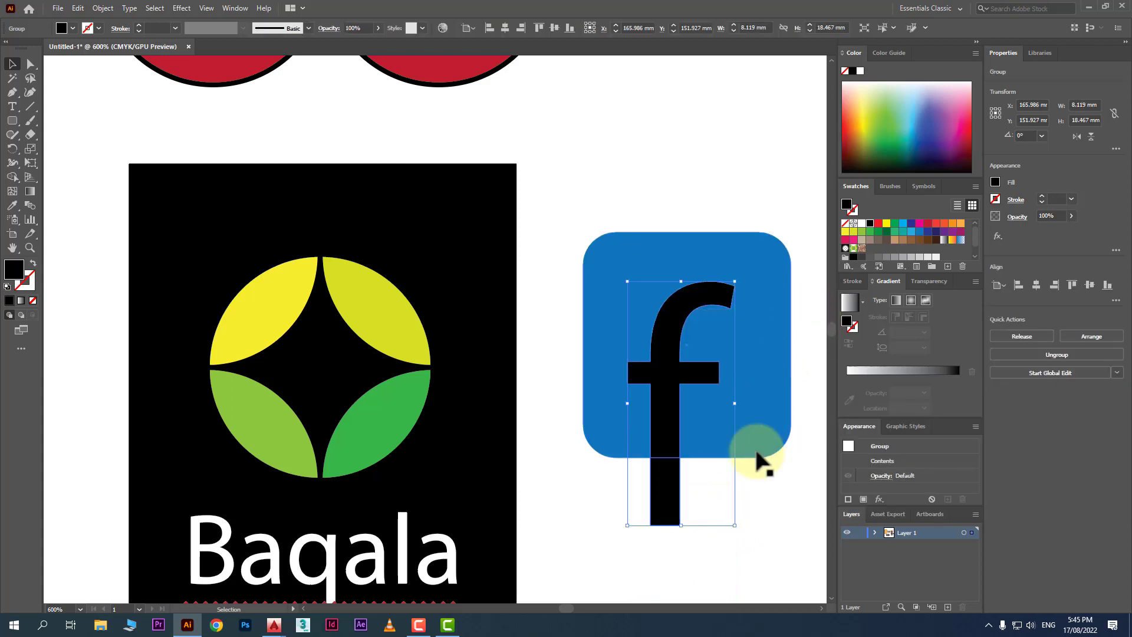
# Erase the part of the "f" stem that sticks out below the blue rectangle with the Shape Builder tool
pyautogui.keyDown('shift'); pyautogui.click(684, 349); pyautogui.keyUp('shift')
pyautogui.click(16, 179)
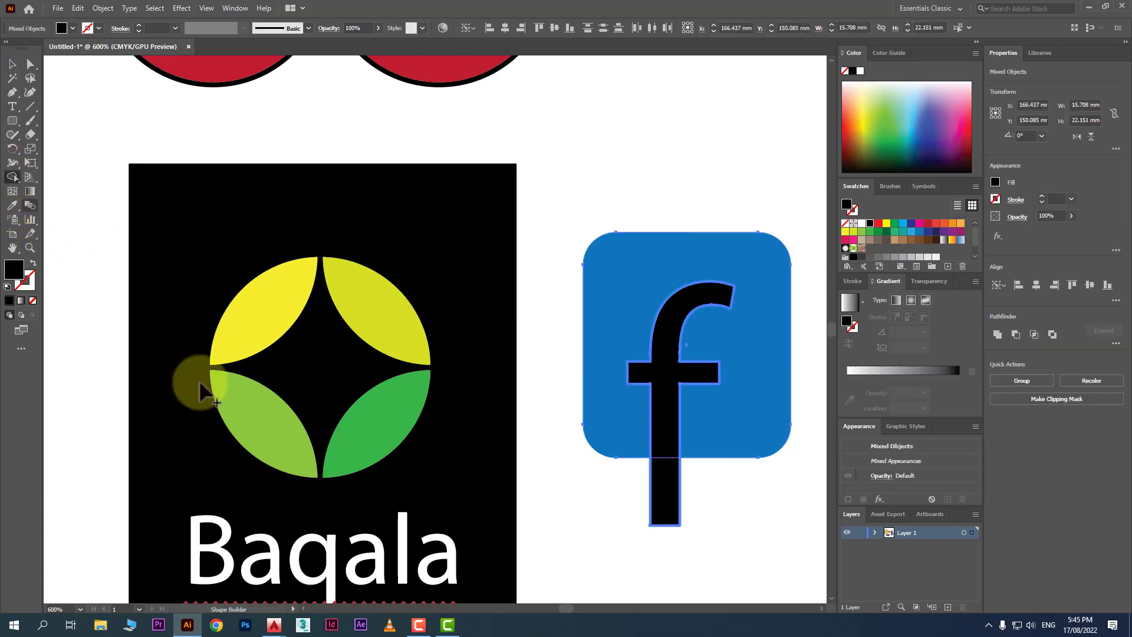
pyautogui.click(667, 501)
pyautogui.press('super')
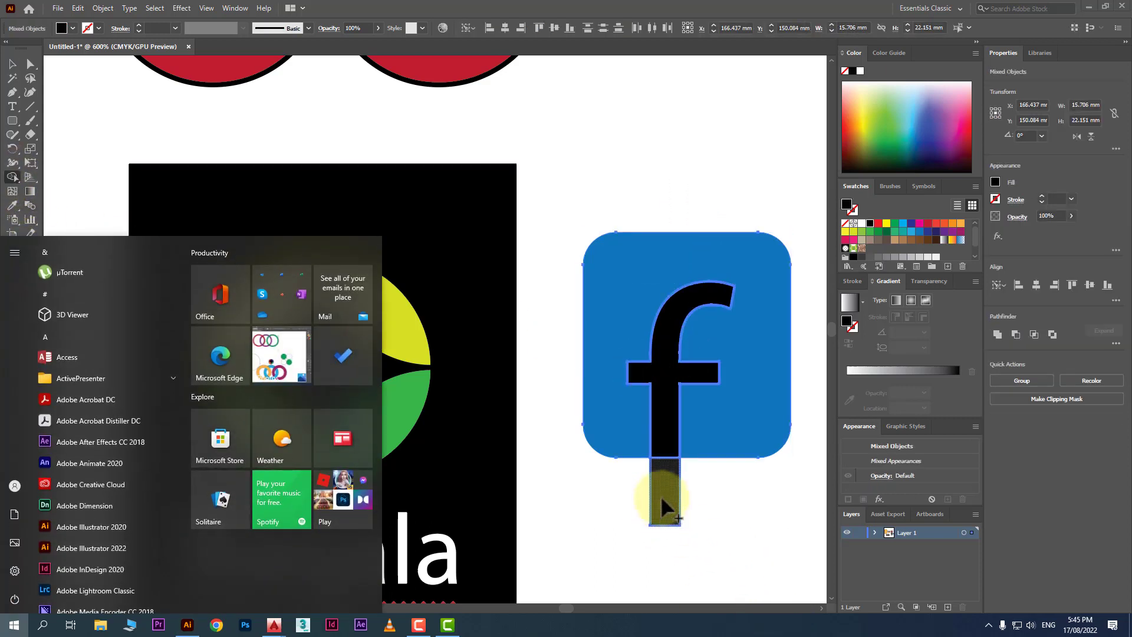
pyautogui.press('super')
pyautogui.keyDown('alt'); pyautogui.click(666, 484); pyautogui.keyUp('alt')
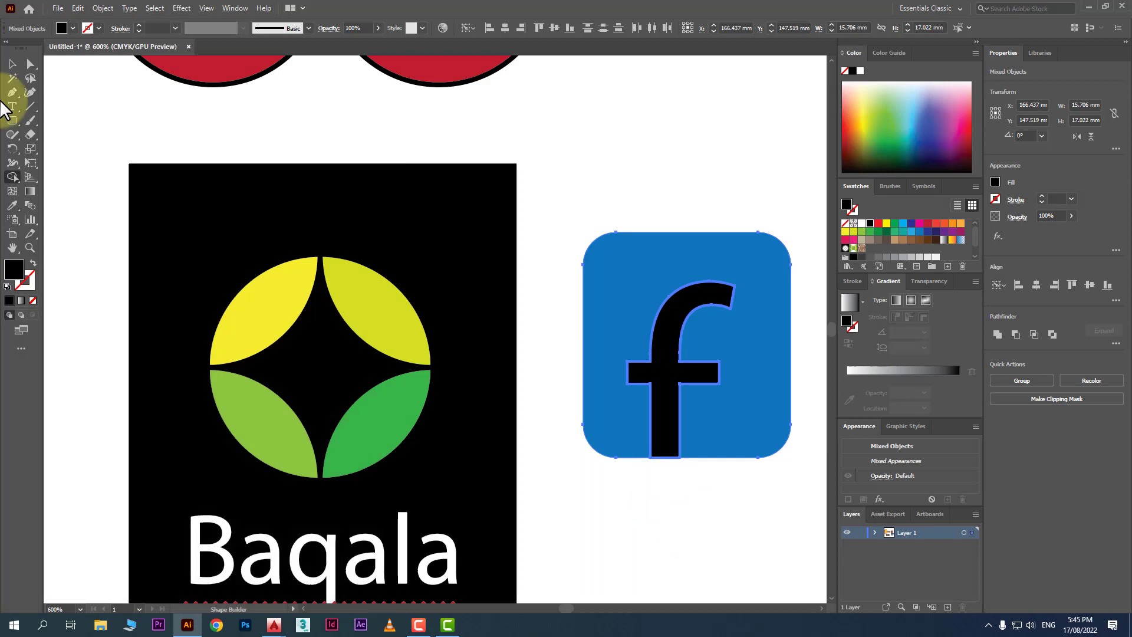
# Fill the trimmed "f" on the blue rectangle with white
pyautogui.click(12, 63)
pyautogui.click(766, 457)
pyautogui.click(695, 344)
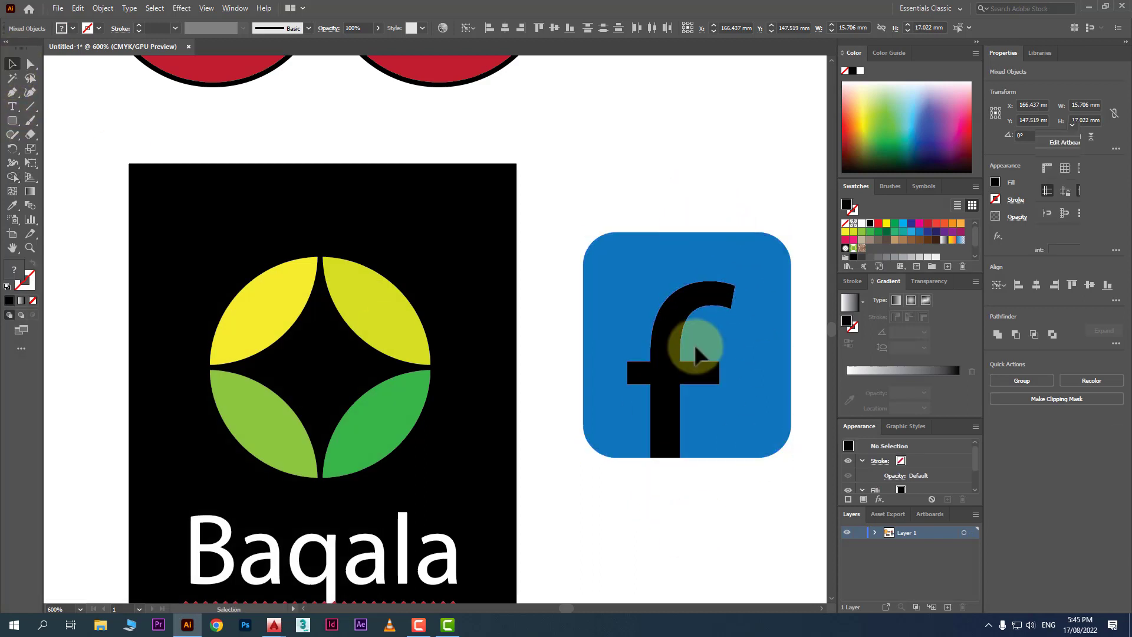
pyautogui.click(861, 223)
pyautogui.click(567, 314)
# Draw a circle about 13.5 mm in diameter below the blue "f" icon
pyautogui.scroll(-3, 522, 316)
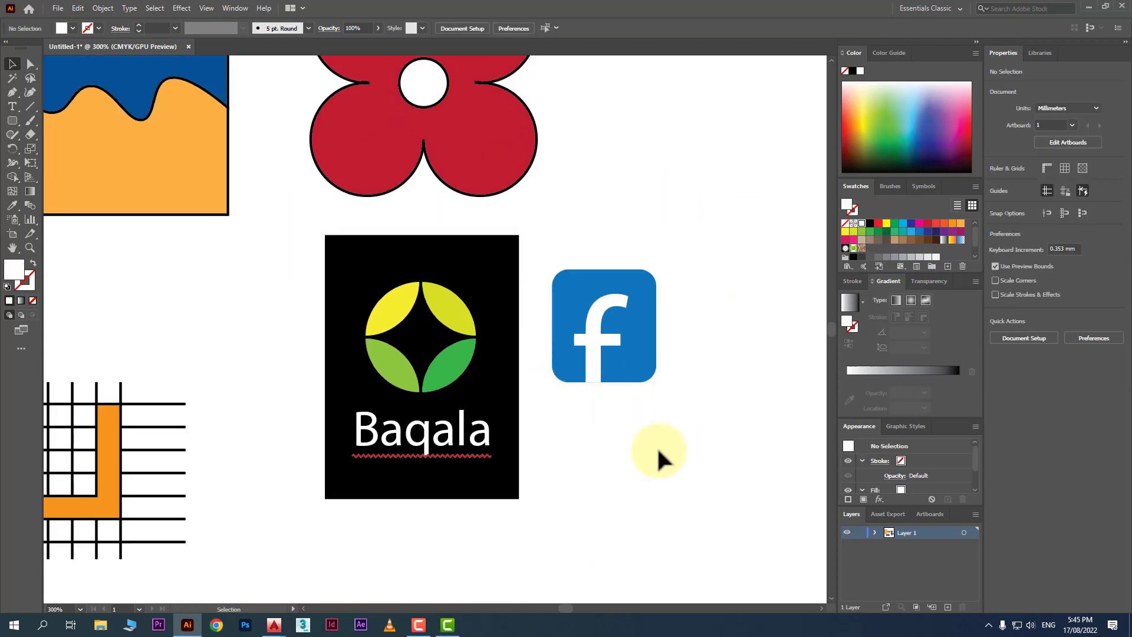
pyautogui.scroll(3, 666, 462)
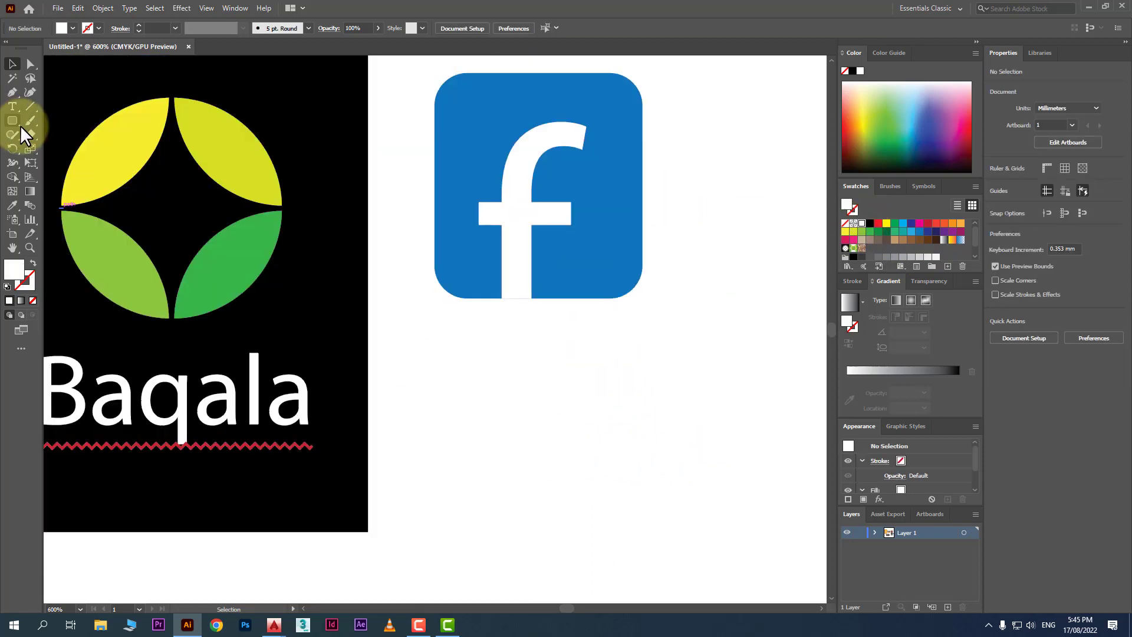
pyautogui.moveTo(13, 121); pyautogui.dragTo(59, 149)
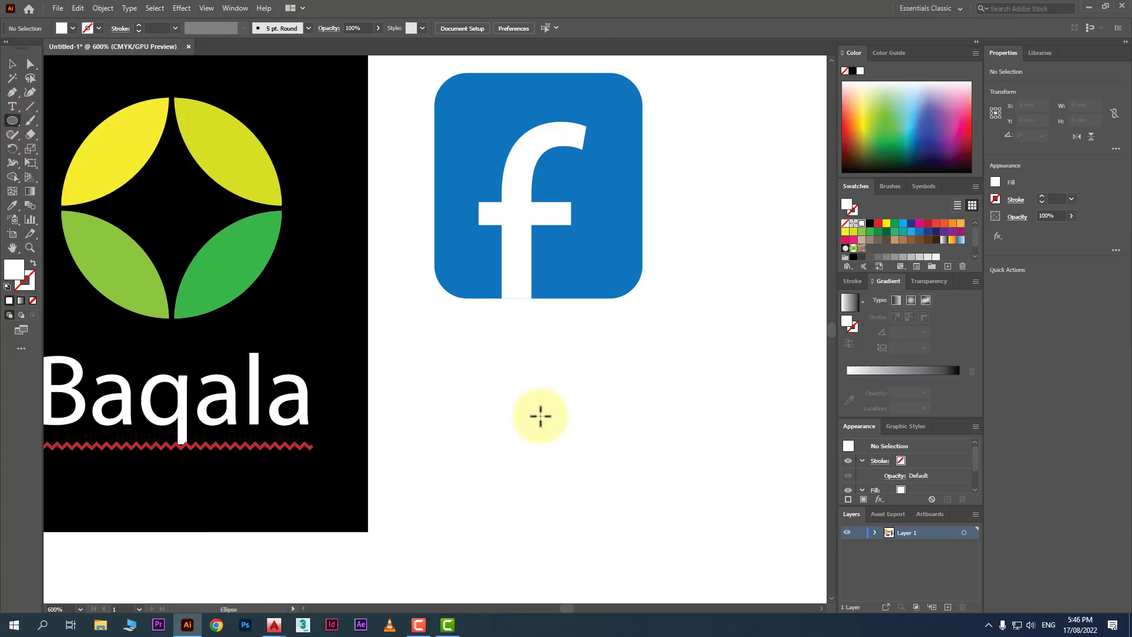
pyautogui.moveTo(450, 375); pyautogui.dragTo(579, 551)
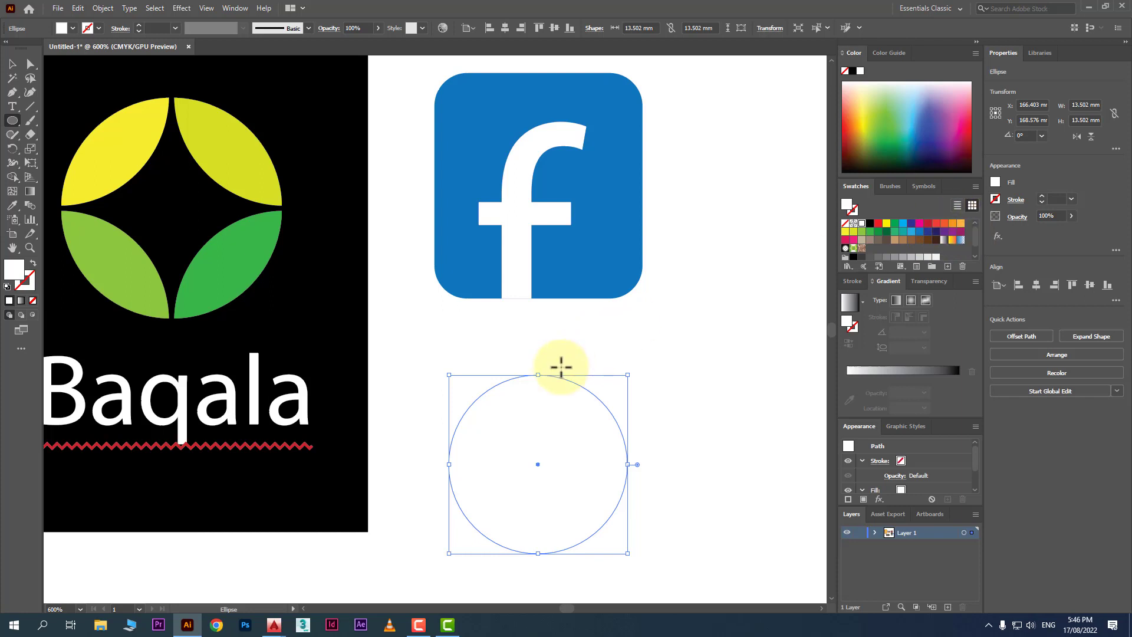
# Draw a small circle about 3.8 mm in diameter inside the large circle and fill it with magenta
pyautogui.scroll(-1, 558, 367)
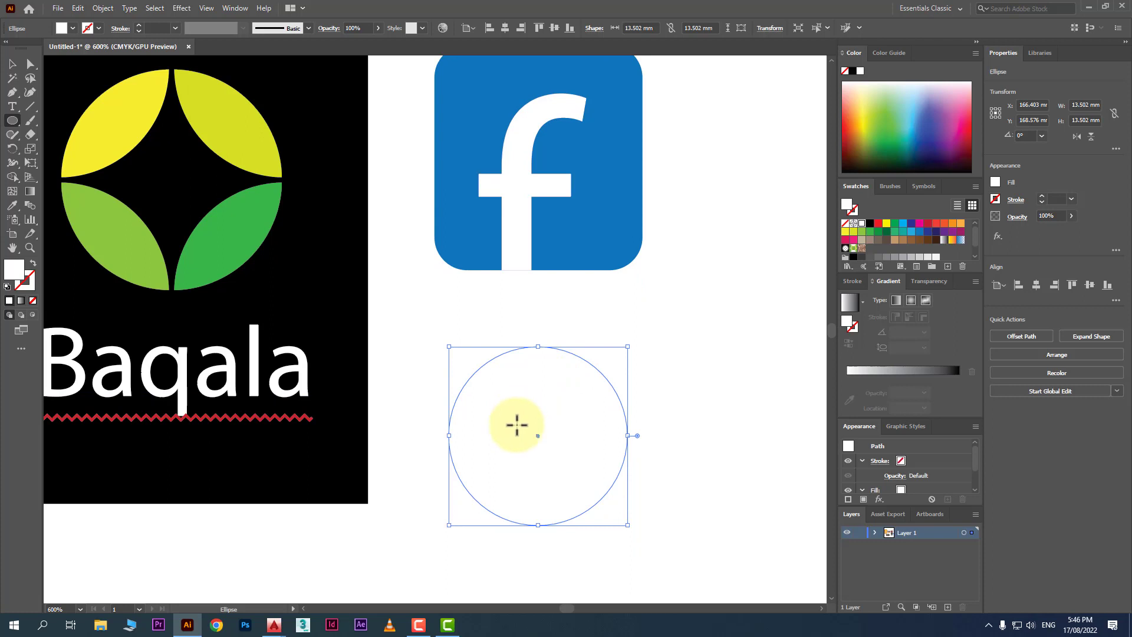
pyautogui.moveTo(517, 424); pyautogui.dragTo(563, 474)
pyautogui.click(919, 224)
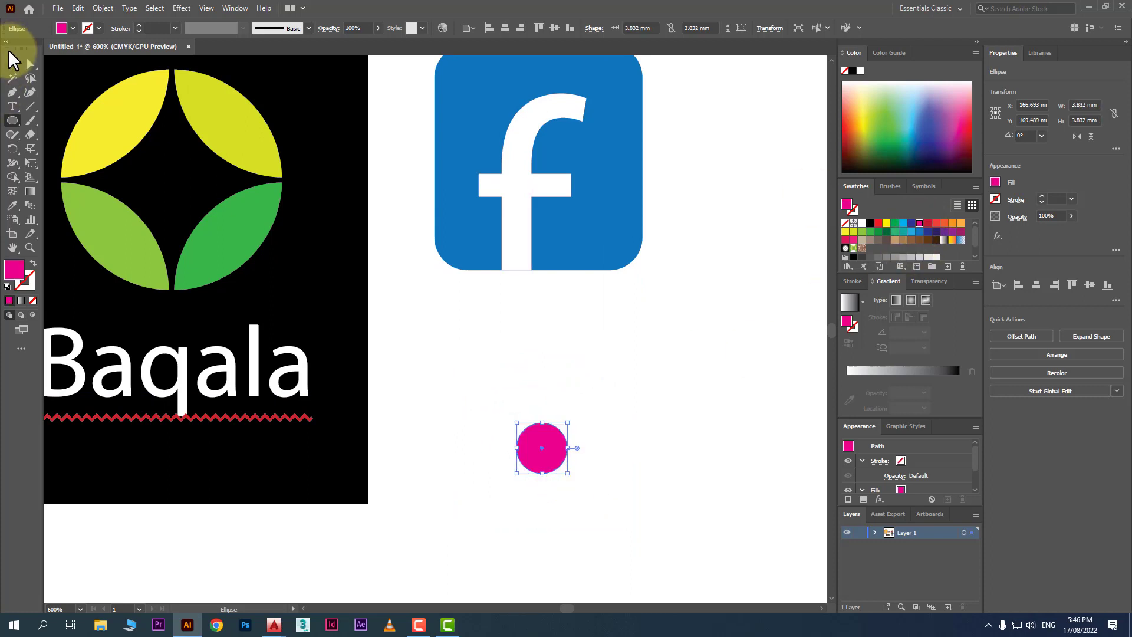
# Fill the large circle with light orange
pyautogui.click(12, 63)
pyautogui.moveTo(570, 343); pyautogui.dragTo(530, 395)
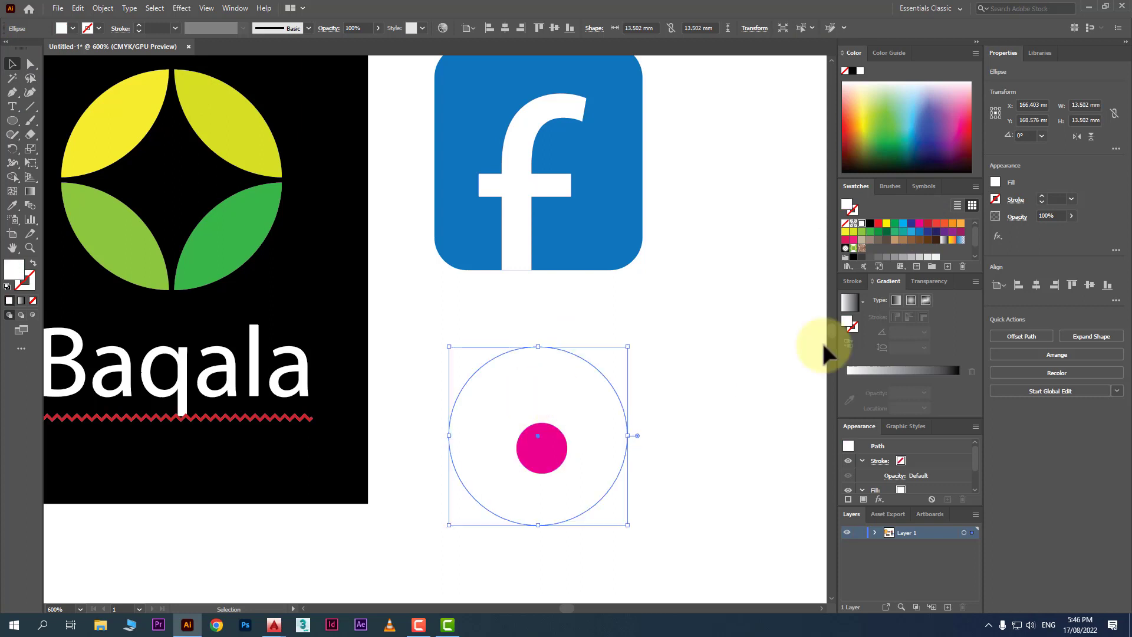
pyautogui.click(961, 223)
pyautogui.click(693, 355)
# Align the orange circle and the small magenta circle on a common centre, both horizontally and vertically
pyautogui.moveTo(691, 351); pyautogui.dragTo(539, 458)
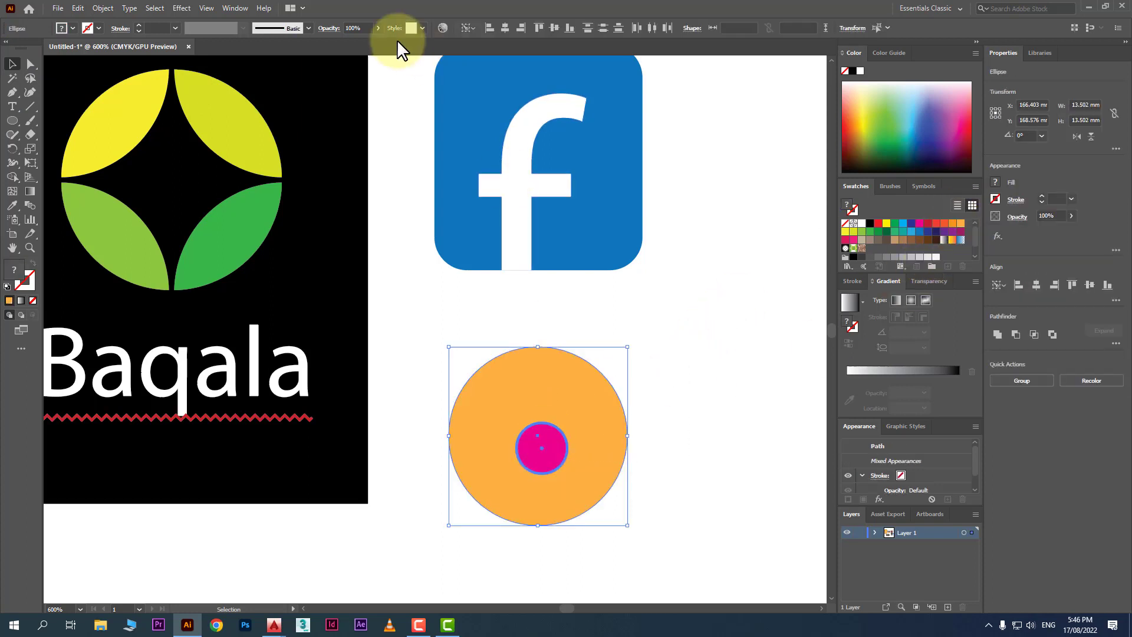
pyautogui.click(505, 28)
pyautogui.click(554, 28)
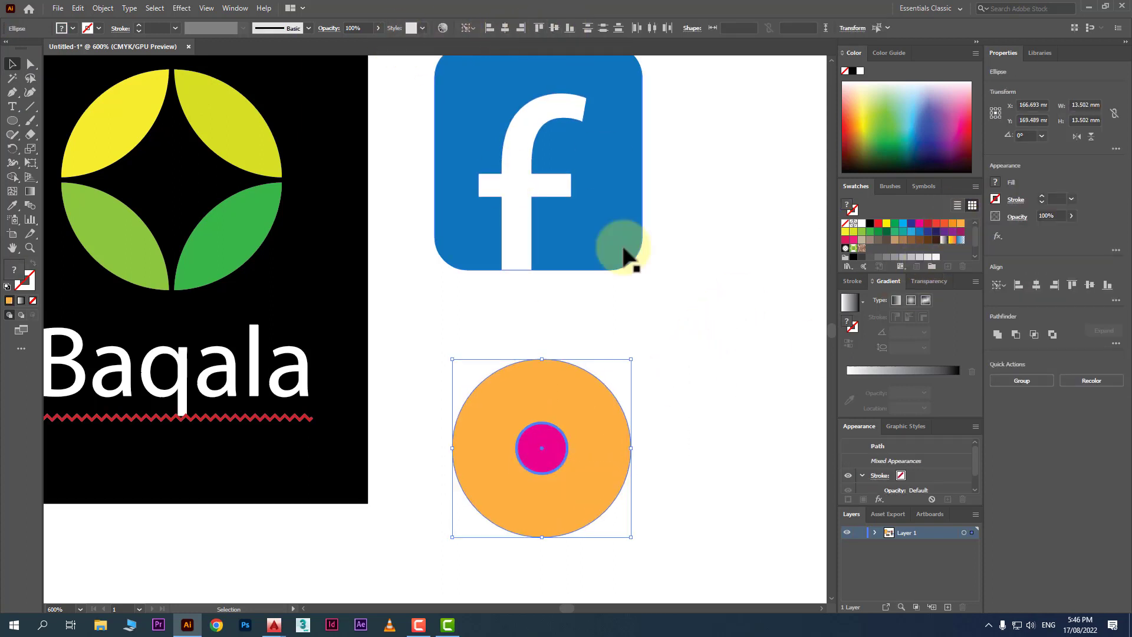
pyautogui.click(689, 318)
# Change the fill of the small central circle to light blue
pyautogui.click(555, 457)
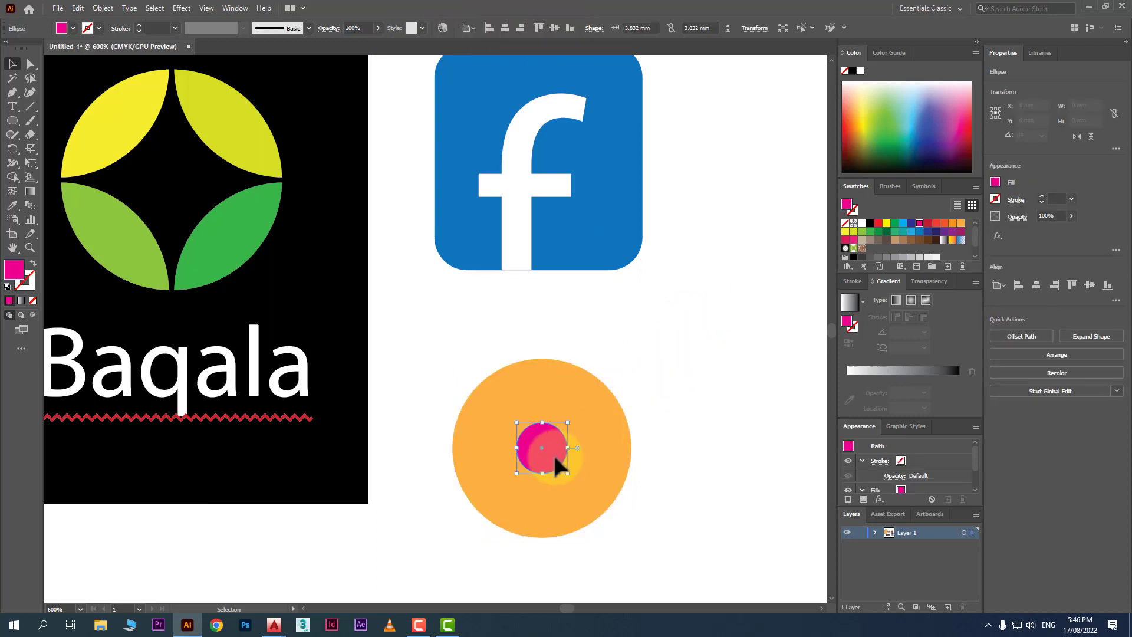
pyautogui.click(911, 232)
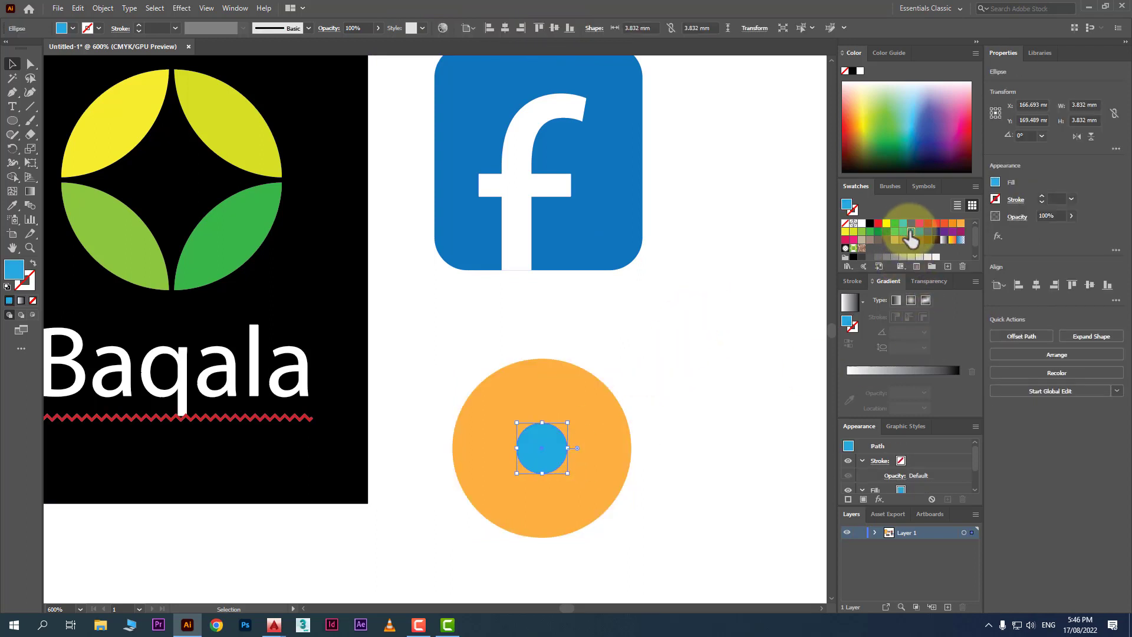
pyautogui.click(705, 423)
pyautogui.scroll(-1, 716, 411)
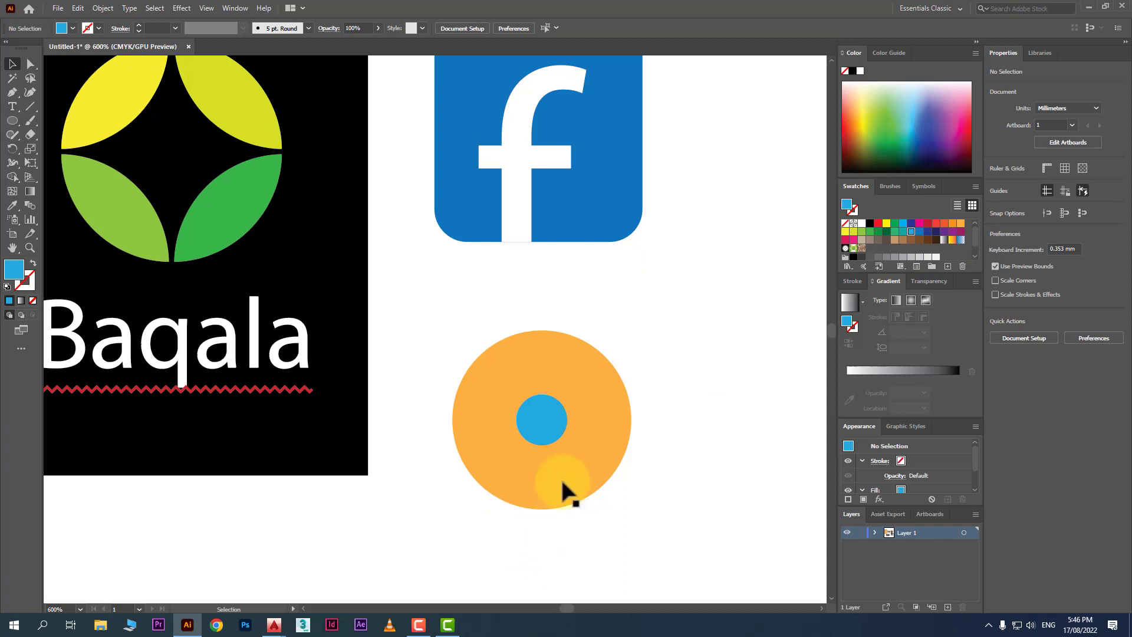
# Give the small light-blue circle a white 1 pt stroke
pyautogui.click(552, 414)
pyautogui.scroll(1, 117, 88)
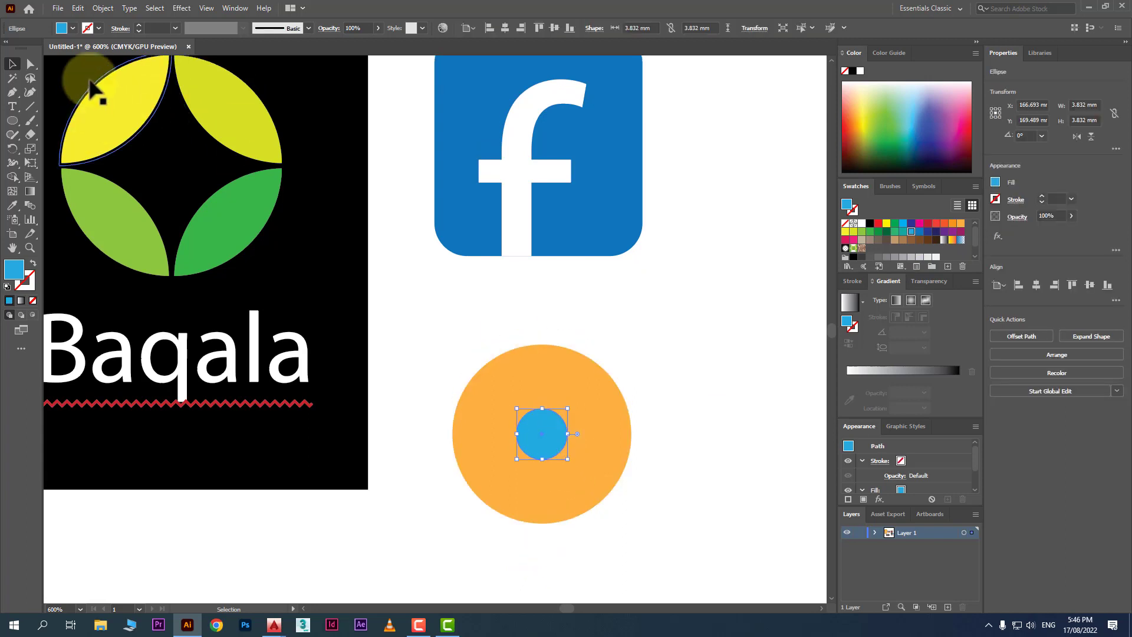
pyautogui.click(99, 28)
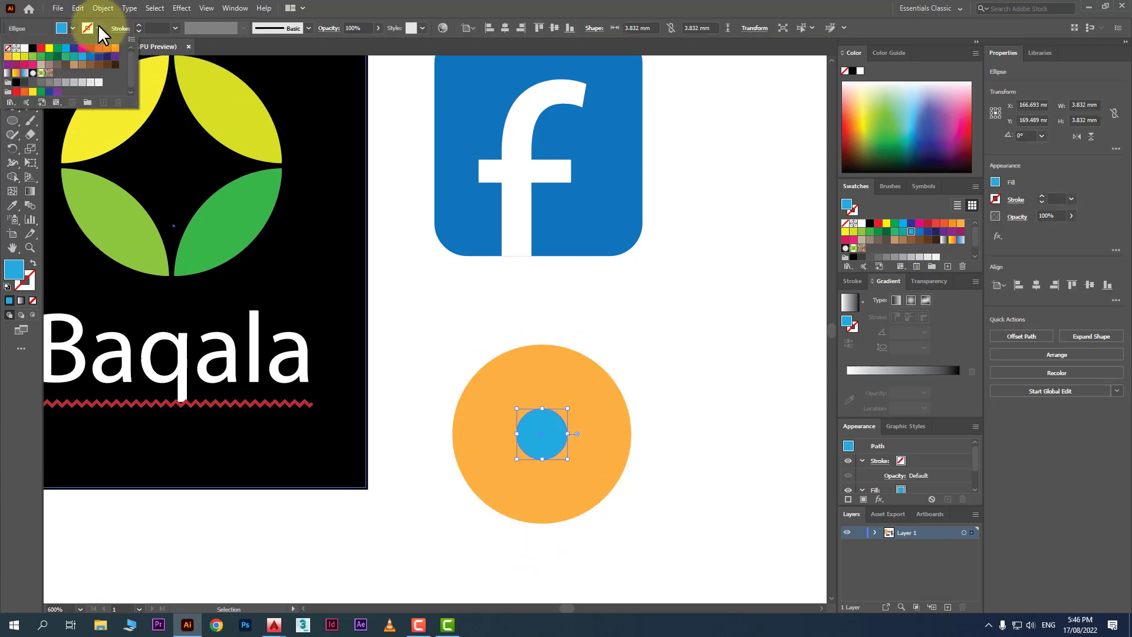
pyautogui.click(24, 48)
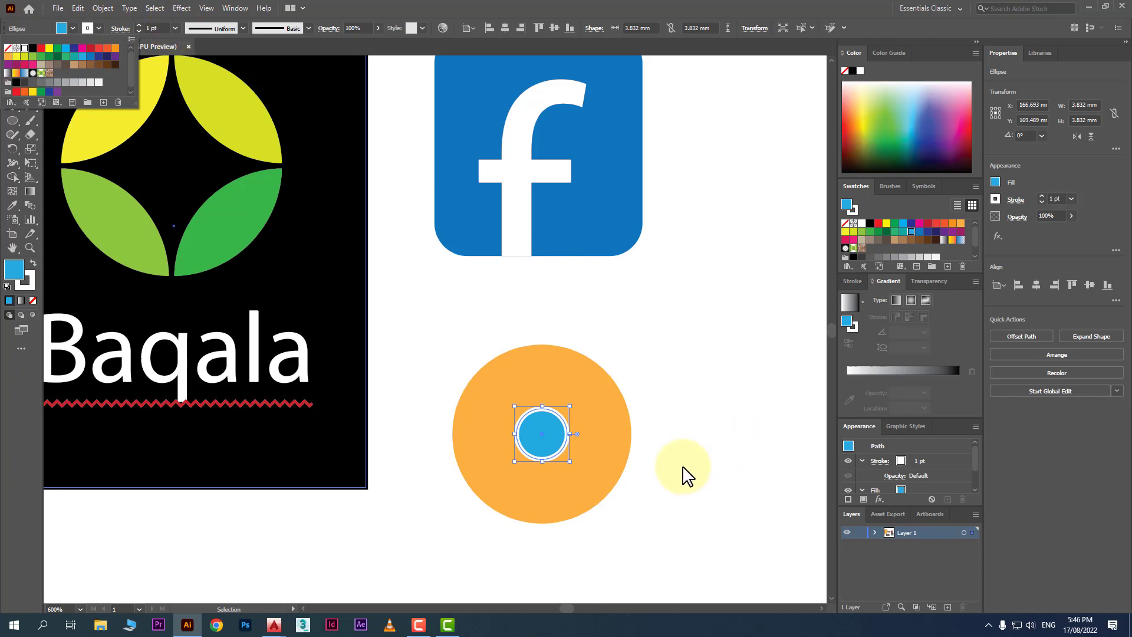
pyautogui.click(664, 485)
pyautogui.click(628, 500)
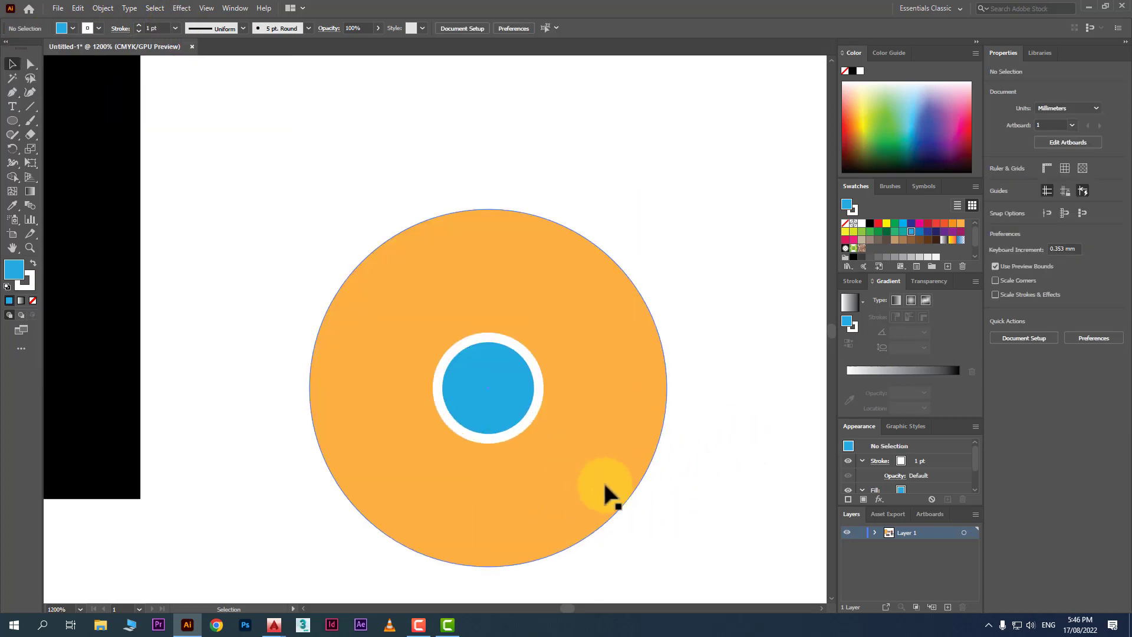
# Draw three white 1 pt lines running from the small blue circle's rim out past the orange circle's edge, spaced around it
pyautogui.click(31, 106)
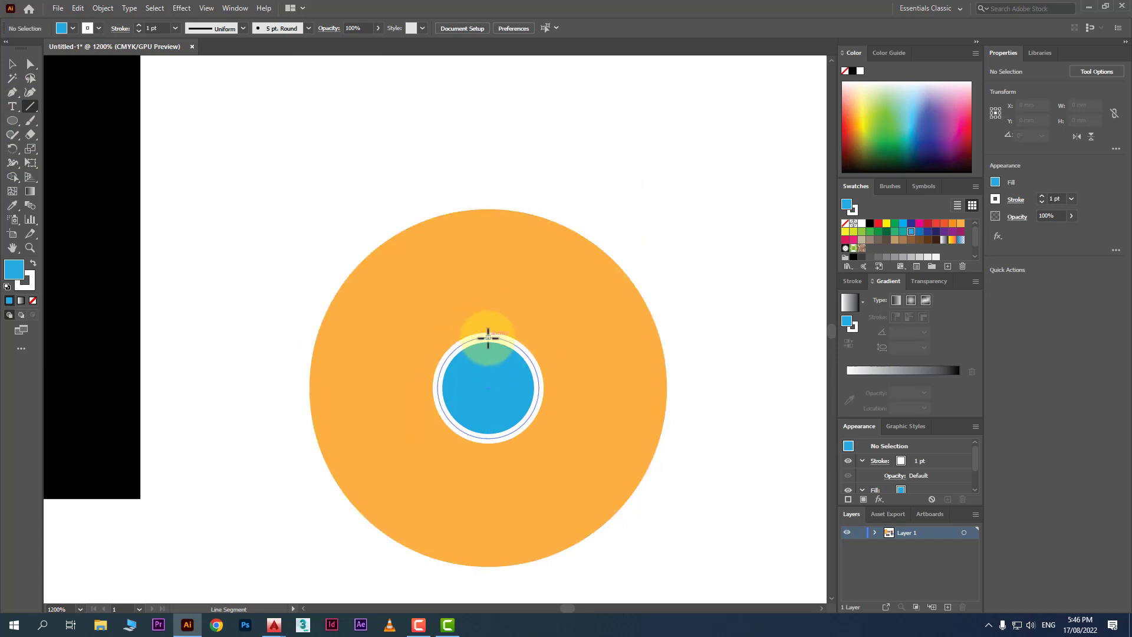
pyautogui.moveTo(490, 336); pyautogui.dragTo(661, 291)
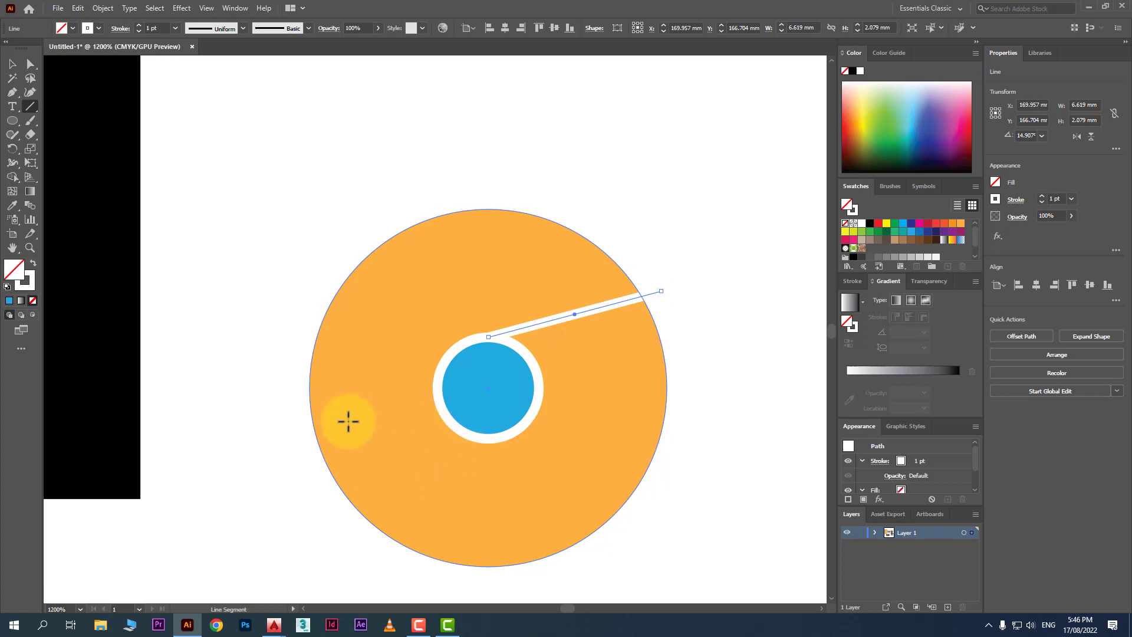
pyautogui.moveTo(434, 387); pyautogui.dragTo(269, 298)
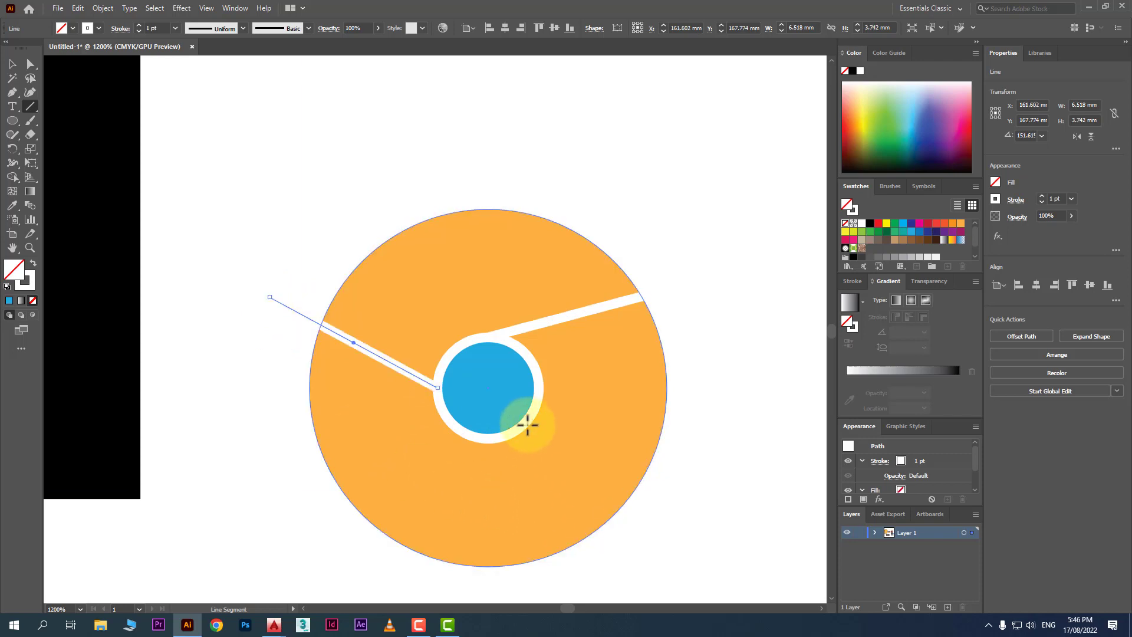
pyautogui.moveTo(528, 418)
pyautogui.mouseDown()
pyautogui.moveTo(333, 589)
pyautogui.moveTo(367, 562)
pyautogui.mouseUp()
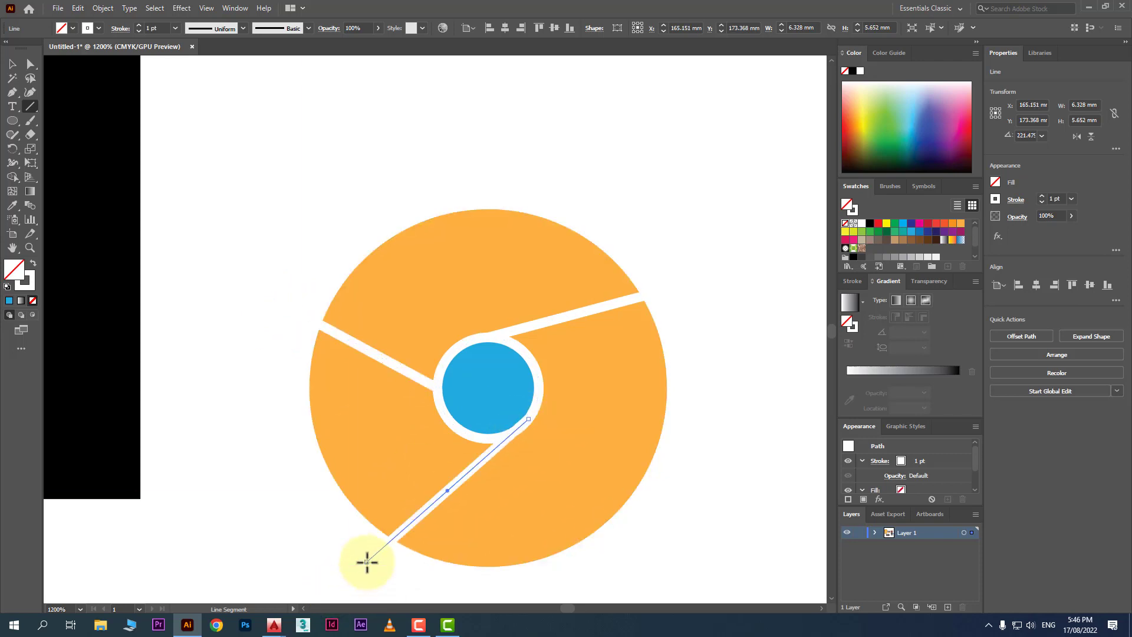
# Nudge the upper-right white line about 0.04 mm to the left along the small circle's rim
pyautogui.click(12, 64)
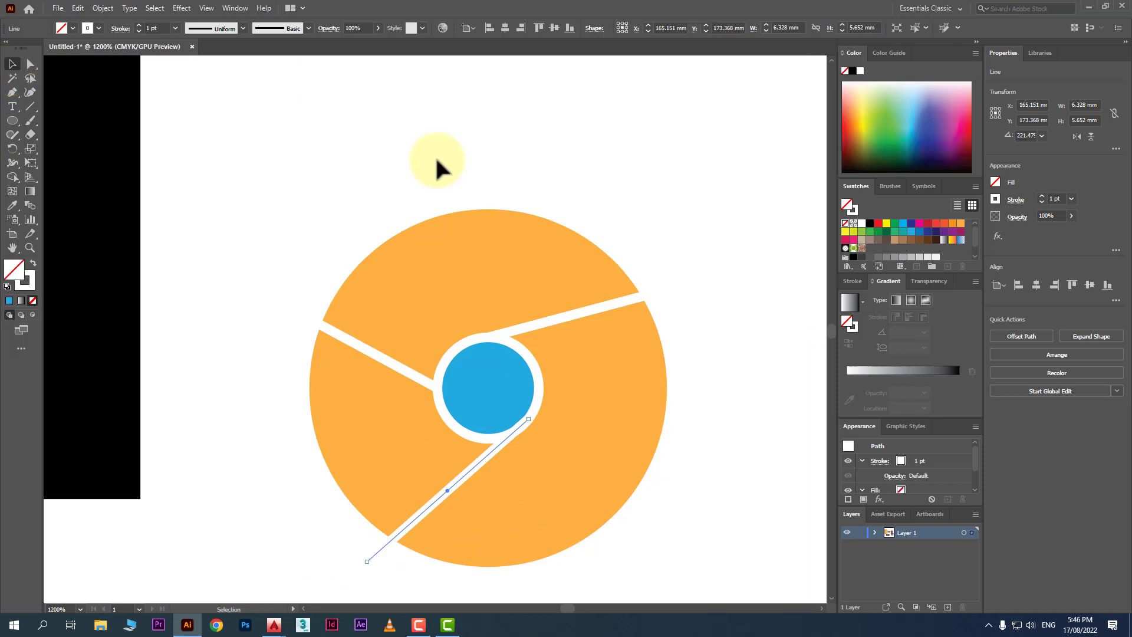
pyautogui.moveTo(286, 182); pyautogui.dragTo(675, 545)
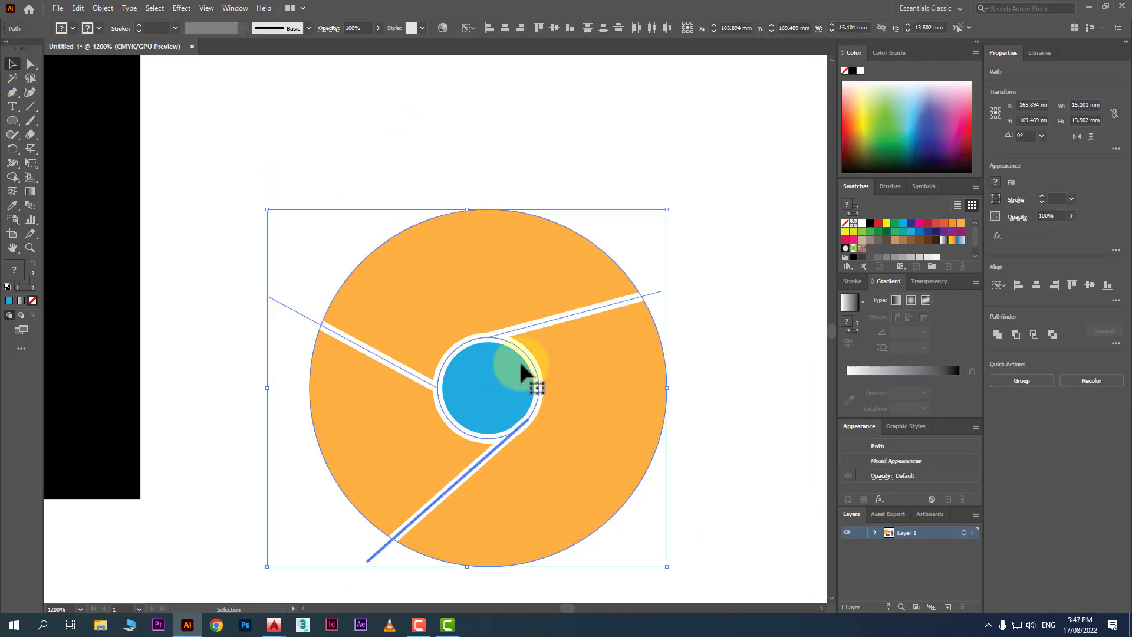
pyautogui.click(756, 380)
pyautogui.click(513, 324)
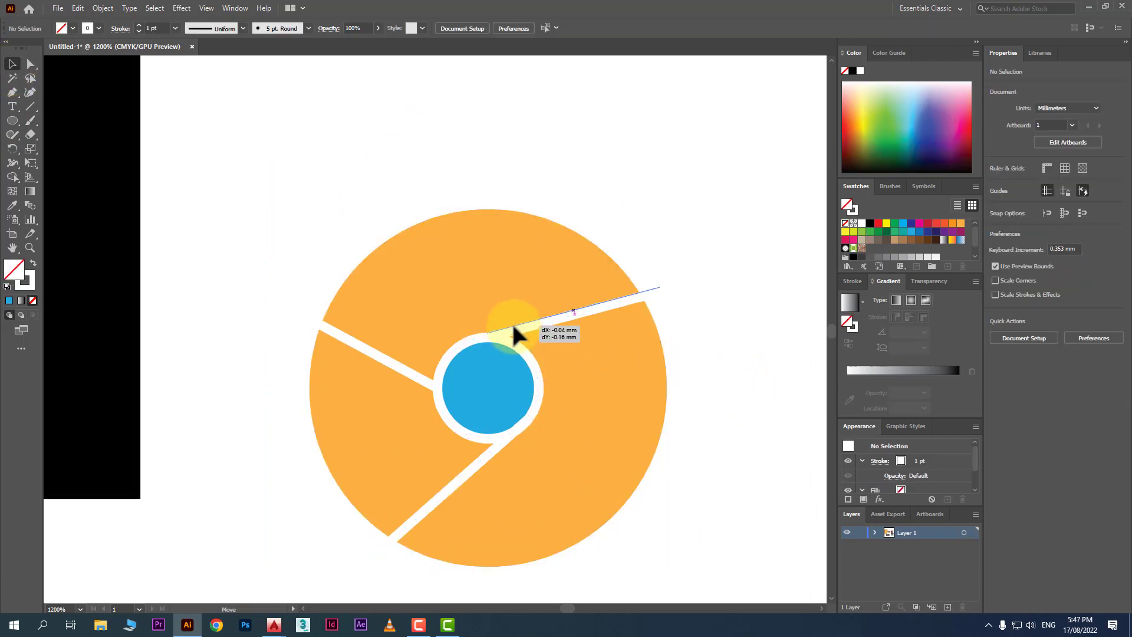
pyautogui.moveTo(513, 327); pyautogui.dragTo(498, 331)
# Select the circles and lines and inspect with Shape Builder which regions the white lines separate
pyautogui.click(657, 253)
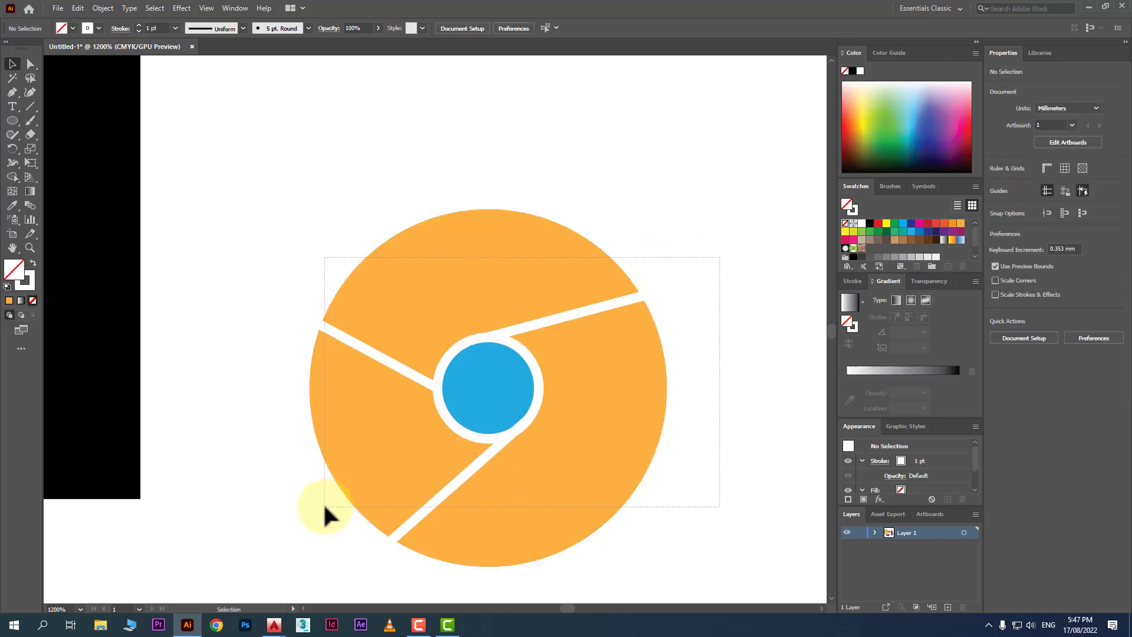
pyautogui.moveTo(323, 507); pyautogui.dragTo(318, 512)
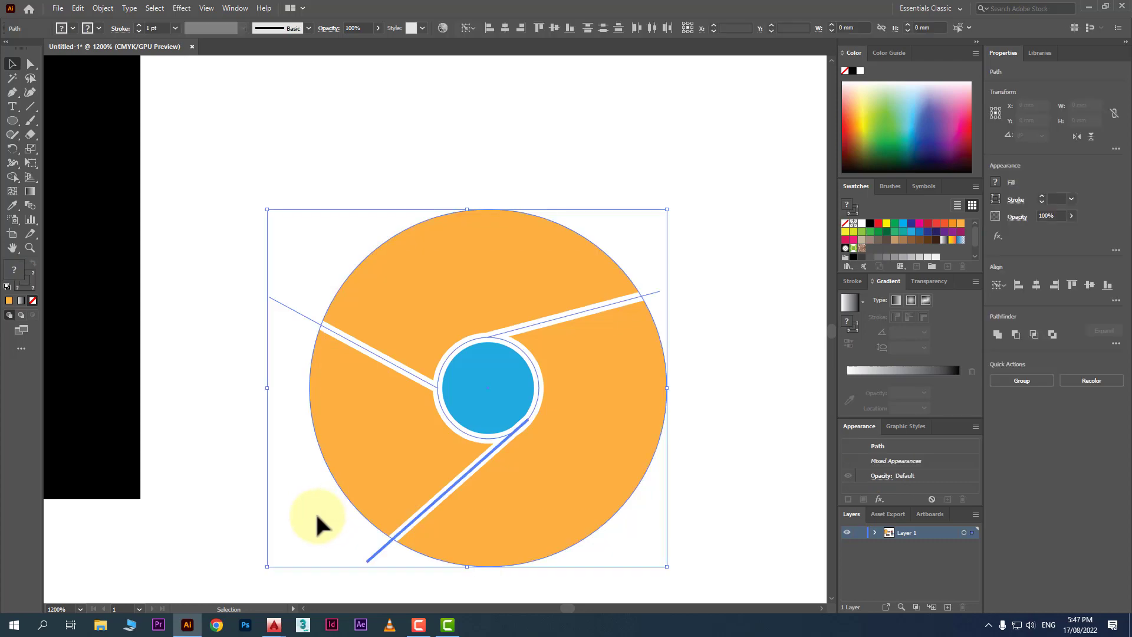
pyautogui.click(12, 177)
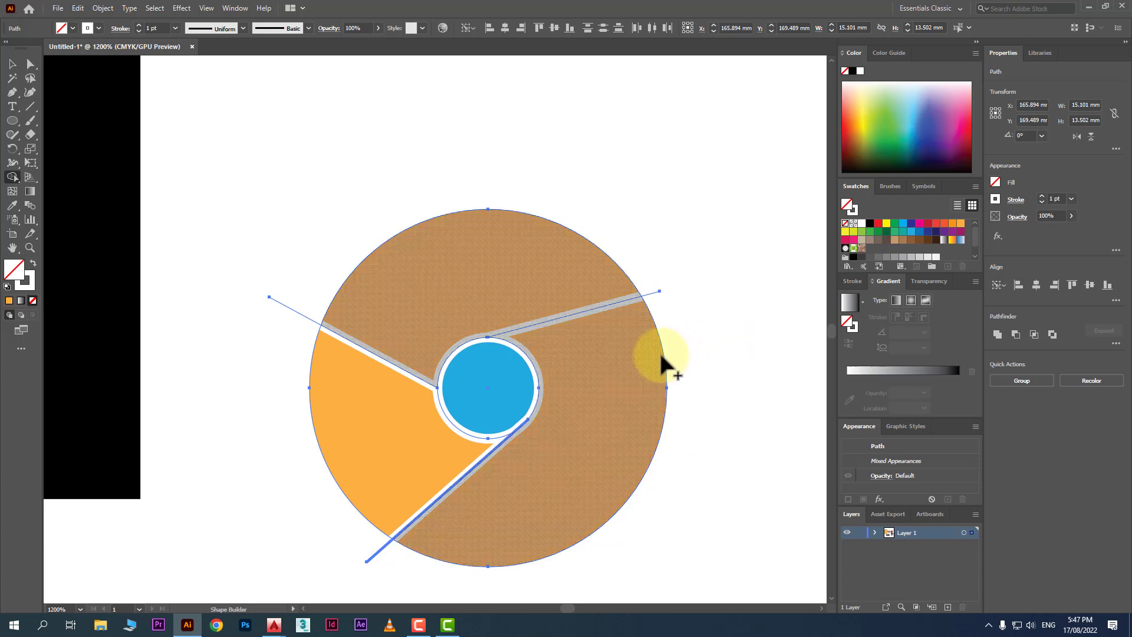
pyautogui.click(12, 63)
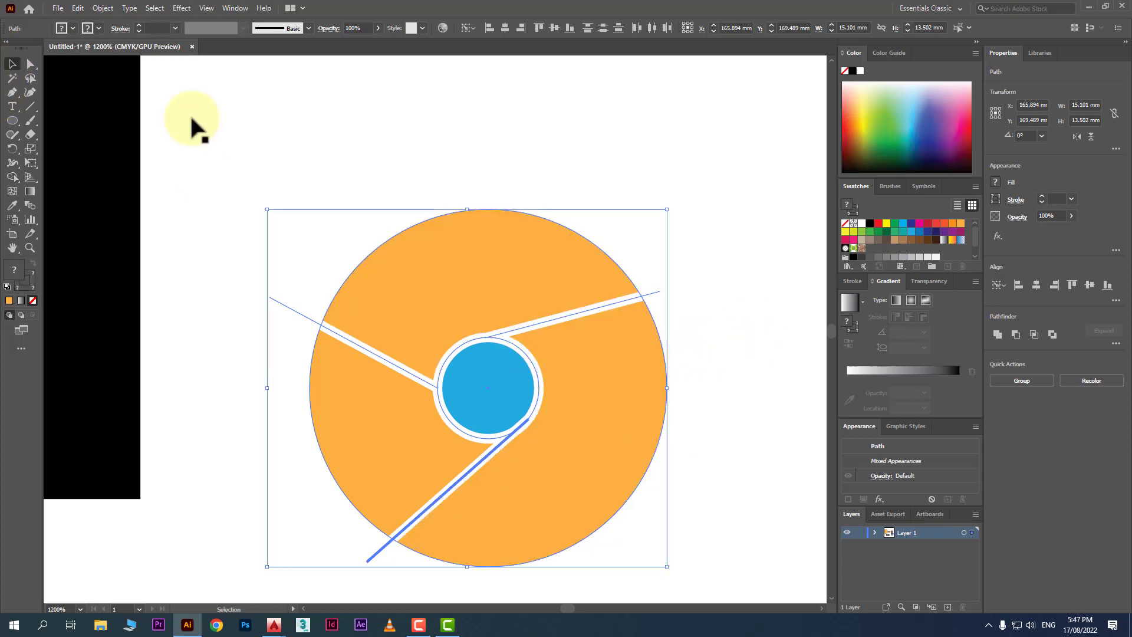
# Extend the upper-right line's inner end at the same angle so it crosses the small blue circle's outline
pyautogui.click(191, 124)
pyautogui.click(559, 314)
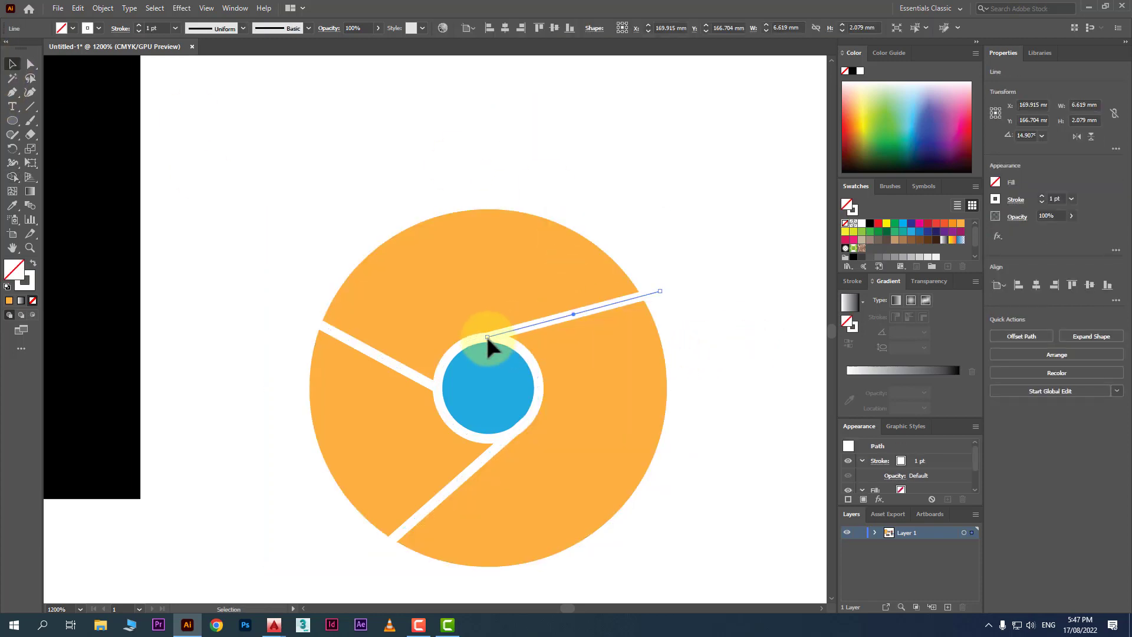
pyautogui.moveTo(485, 336); pyautogui.dragTo(466, 342)
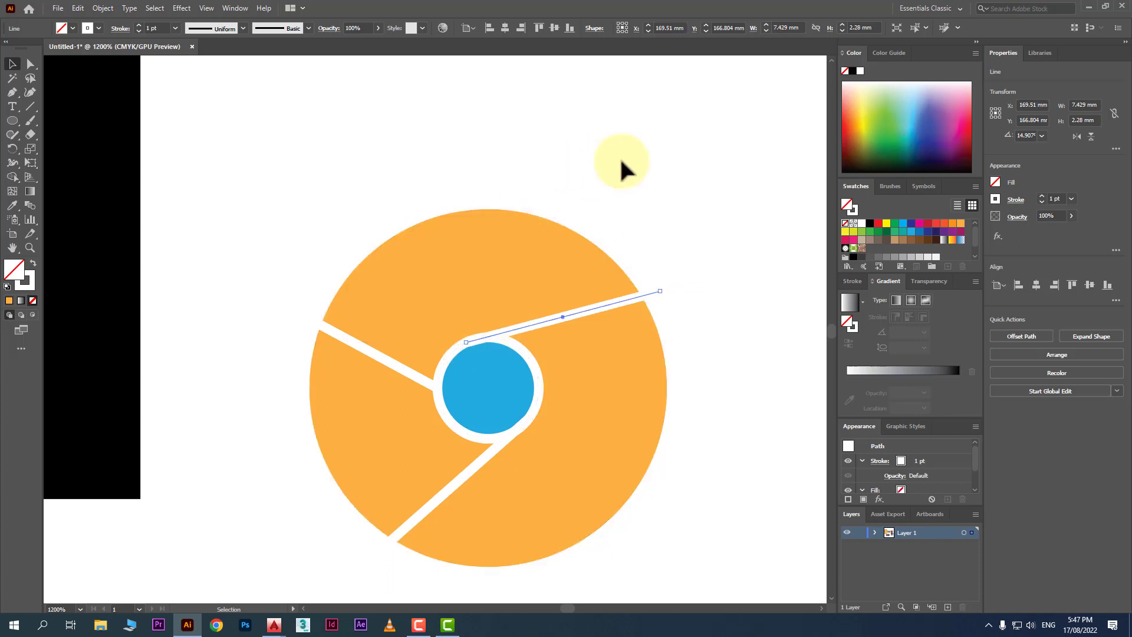
# Select all the artwork and split the orange circle along the three lines into separate segments with Shape Builder
pyautogui.hotkey('ctrl', 'a')
pyautogui.click(12, 177)
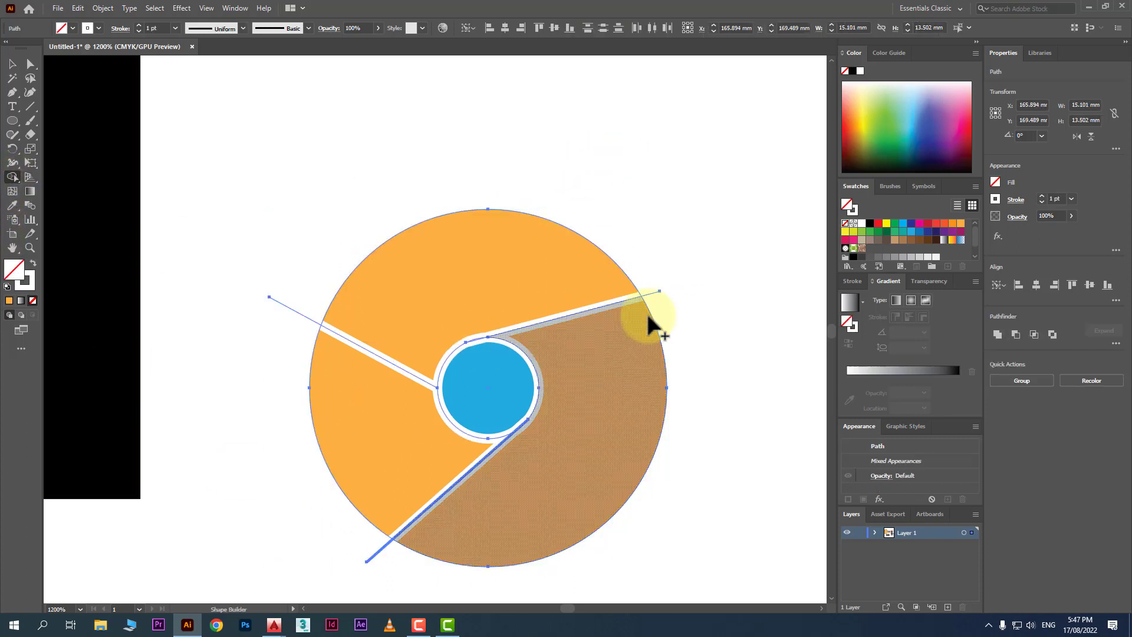
pyautogui.keyDown('alt'); pyautogui.click(548, 283); pyautogui.keyUp('alt')
pyautogui.keyDown('alt'); pyautogui.click(619, 405); pyautogui.keyUp('alt')
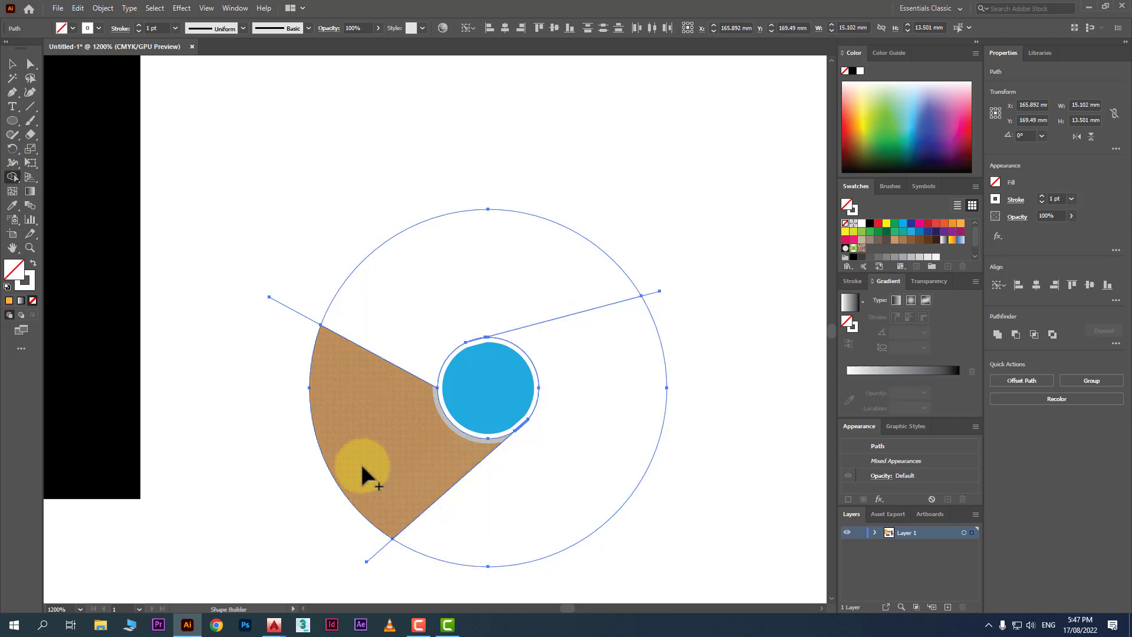
pyautogui.keyDown('alt'); pyautogui.click(367, 473); pyautogui.keyUp('alt')
# Erase the three line ends that stick out beyond the large circle with Shape Builder
pyautogui.keyDown('alt'); pyautogui.click(654, 293); pyautogui.keyUp('alt')
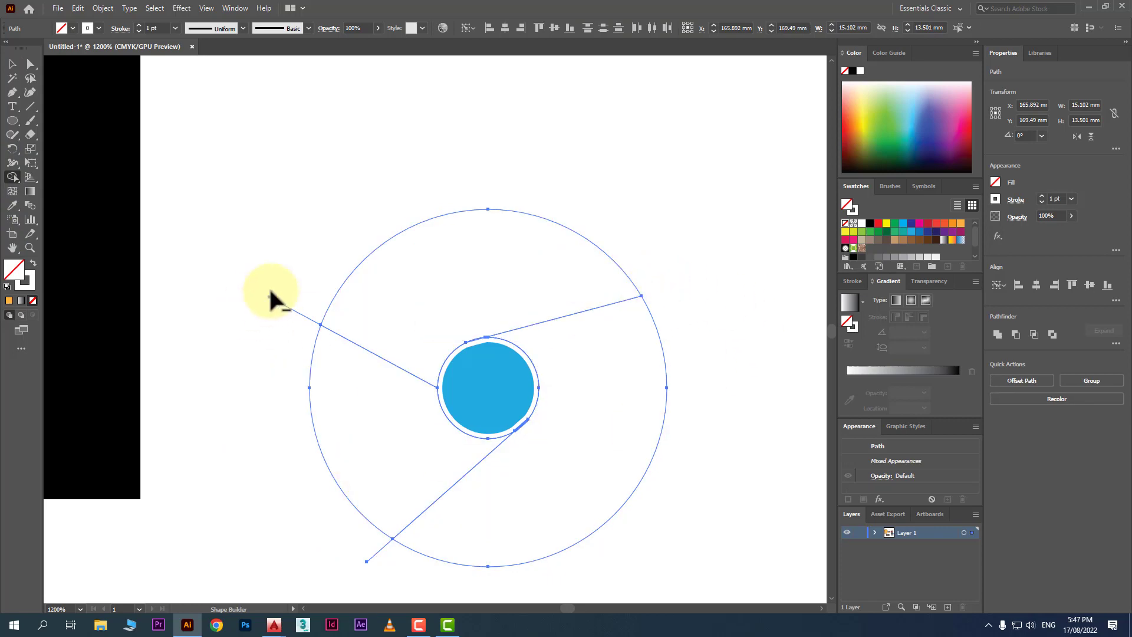
pyautogui.keyDown('alt'); pyautogui.click(289, 308); pyautogui.keyUp('alt')
pyautogui.keyDown('alt'); pyautogui.click(368, 556); pyautogui.keyUp('alt')
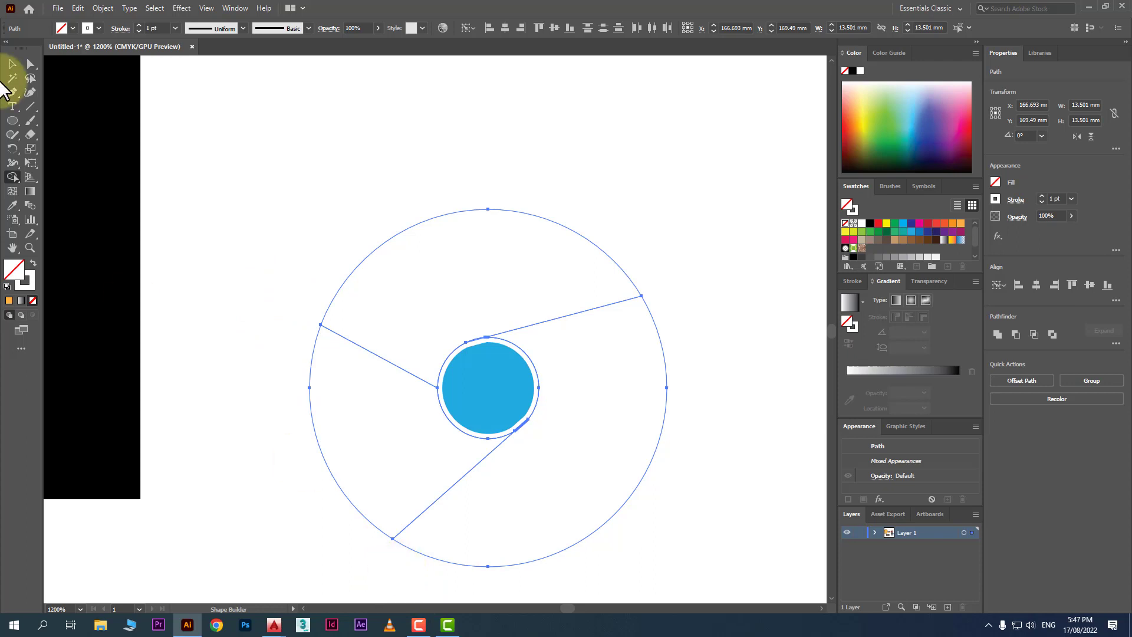
# Fill the upper segment of the split circle with dark red and the right-hand segment with light orange
pyautogui.click(12, 64)
pyautogui.moveTo(611, 156); pyautogui.dragTo(519, 249)
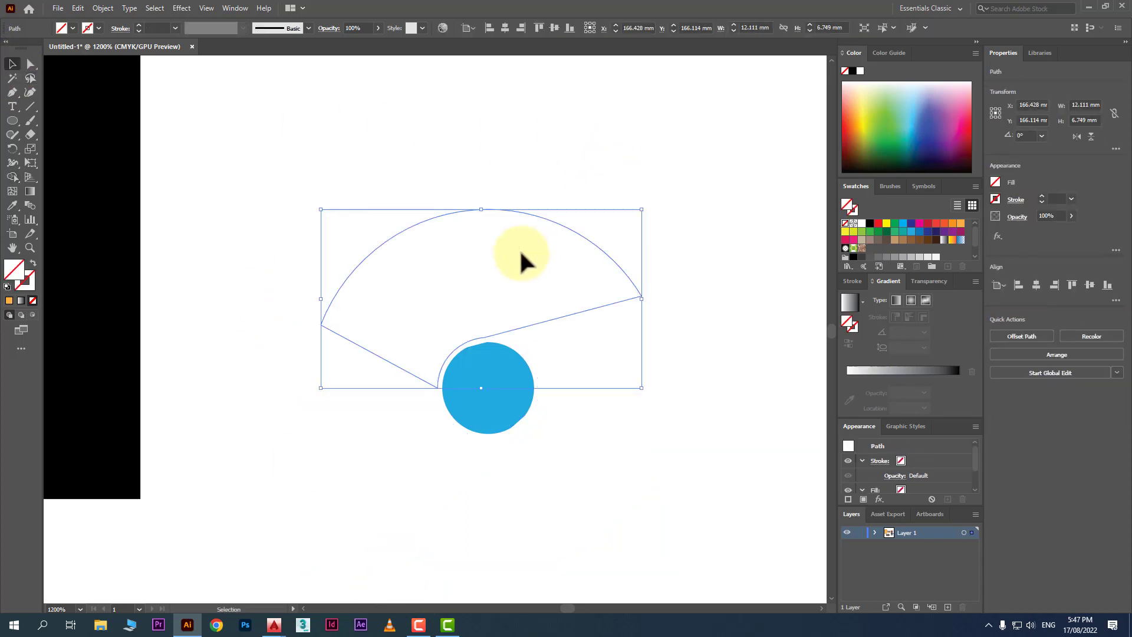
pyautogui.click(928, 224)
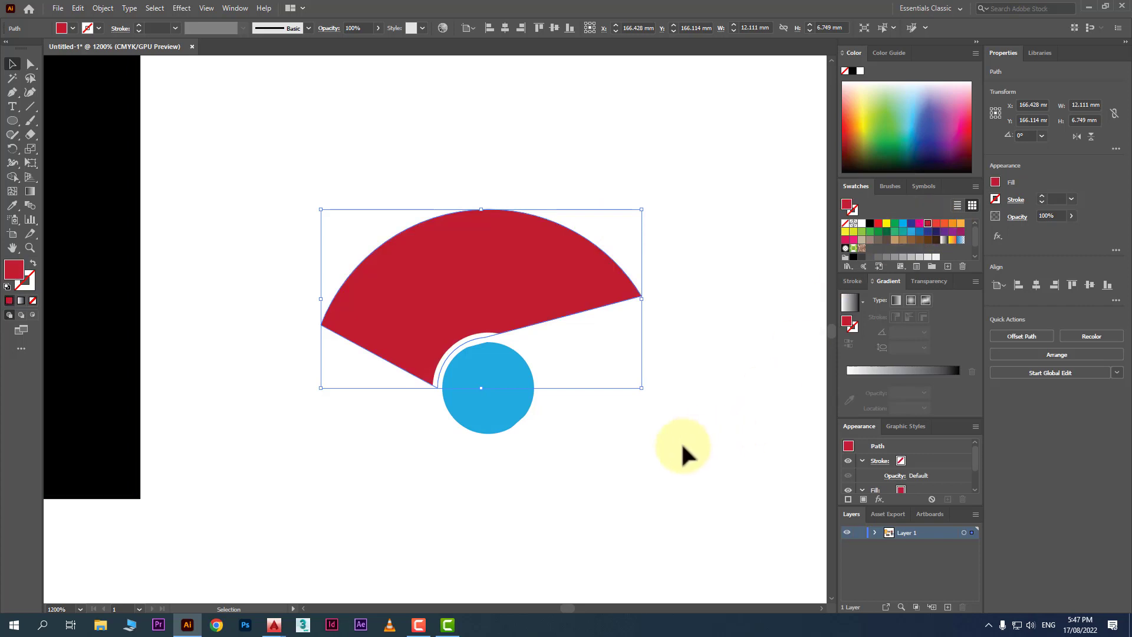
pyautogui.click(594, 376)
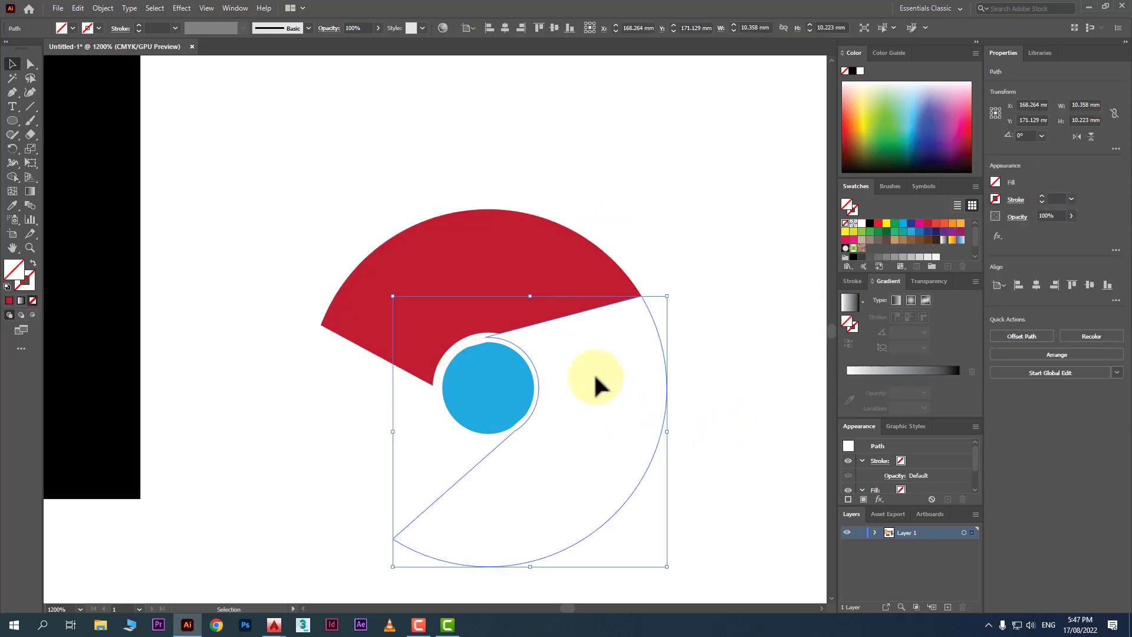
pyautogui.click(961, 223)
# Fill the remaining left-hand segment of the split circle with green
pyautogui.click(270, 475)
pyautogui.click(347, 424)
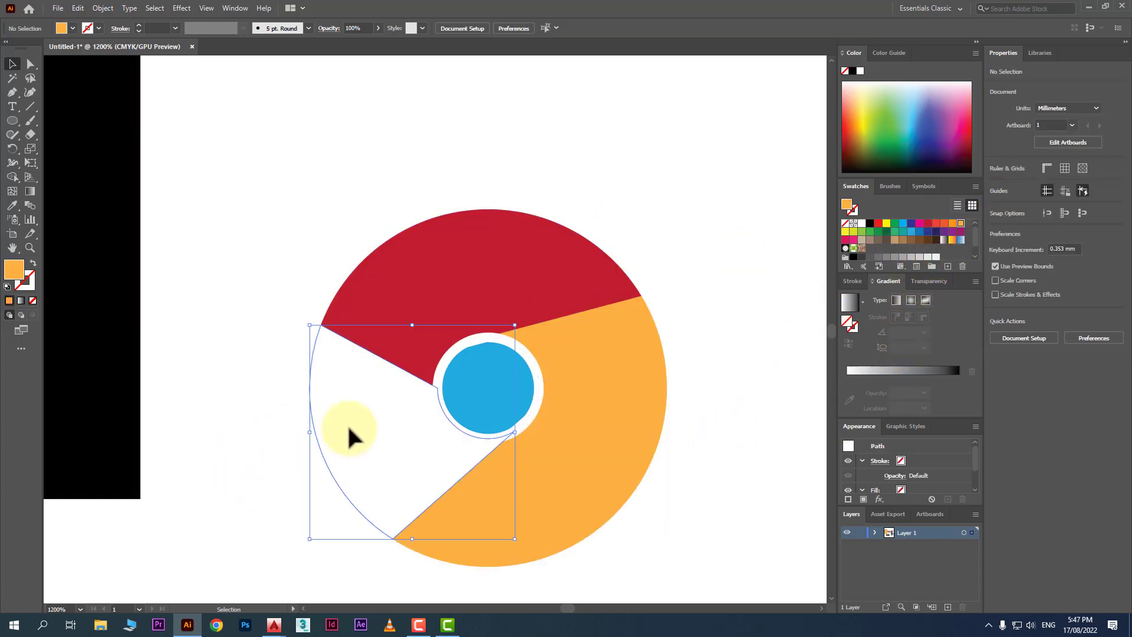
pyautogui.click(895, 230)
pyautogui.click(701, 321)
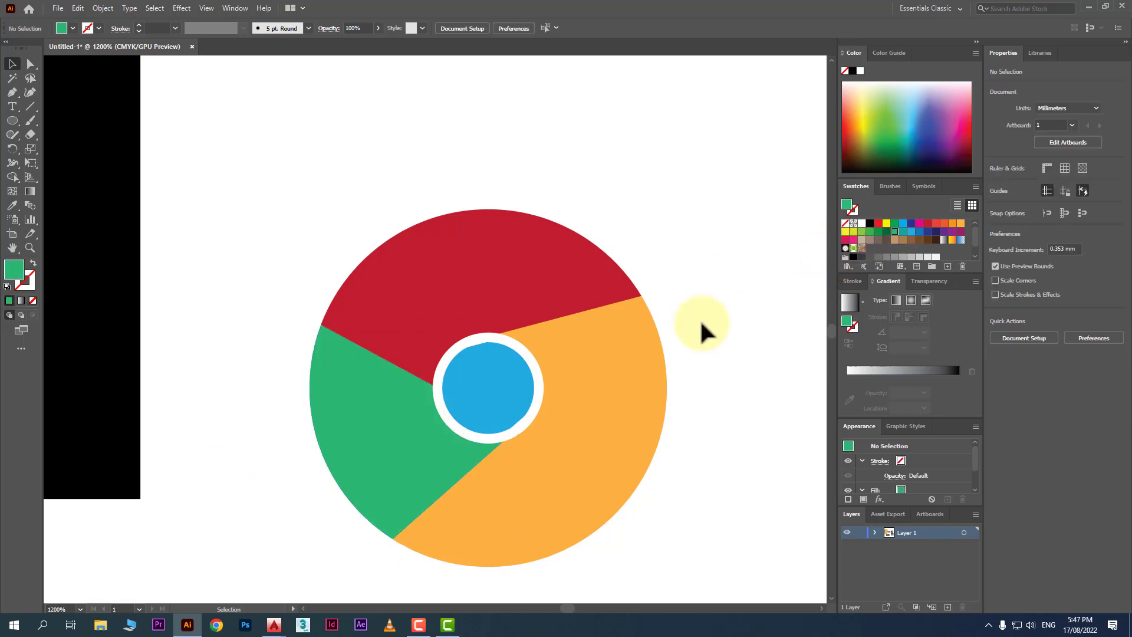
# Draw a green circle about 22.6 mm in diameter in the empty area below the Baqala logo
pyautogui.scroll(-3, 675, 298)
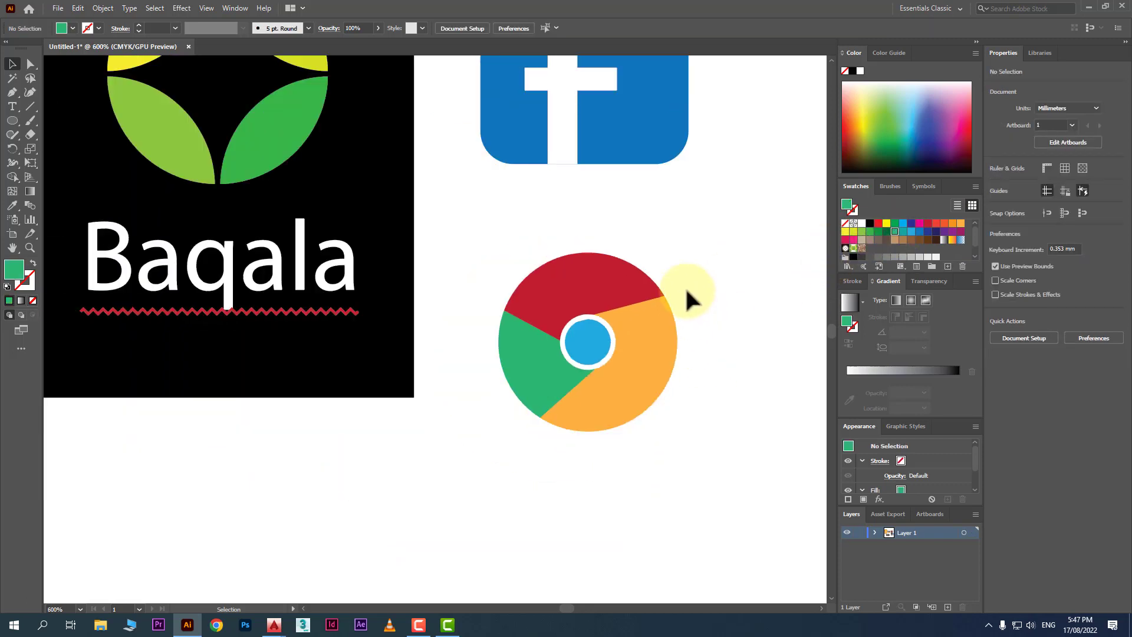
pyautogui.scroll(-3, 685, 286)
pyautogui.scroll(2, 685, 287)
pyautogui.scroll(1, 702, 300)
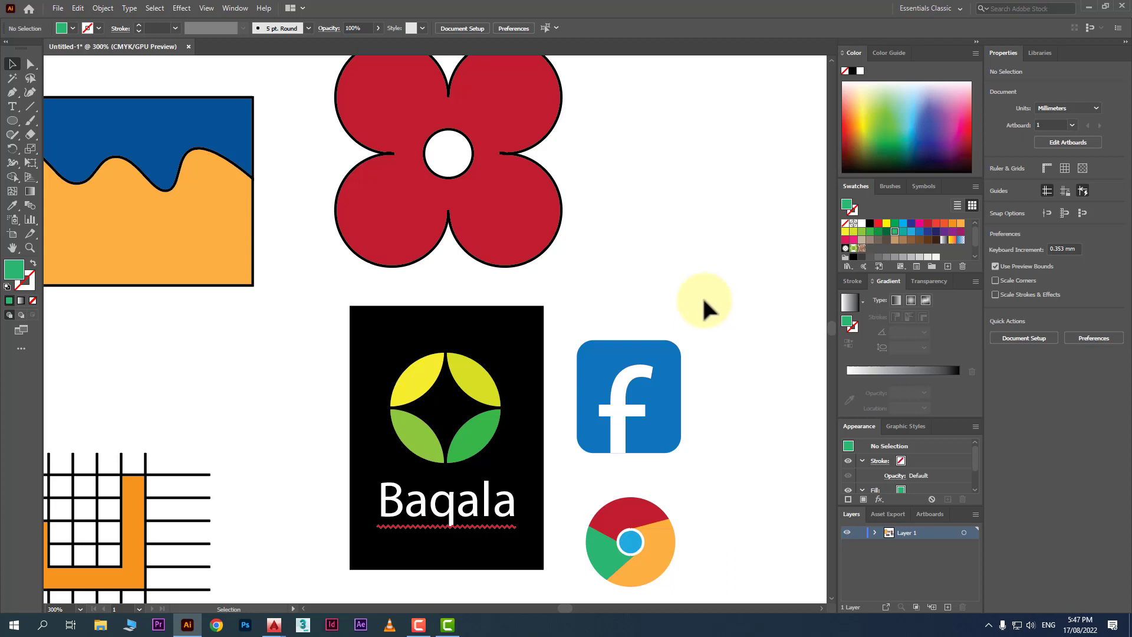
pyautogui.scroll(-6, 702, 295)
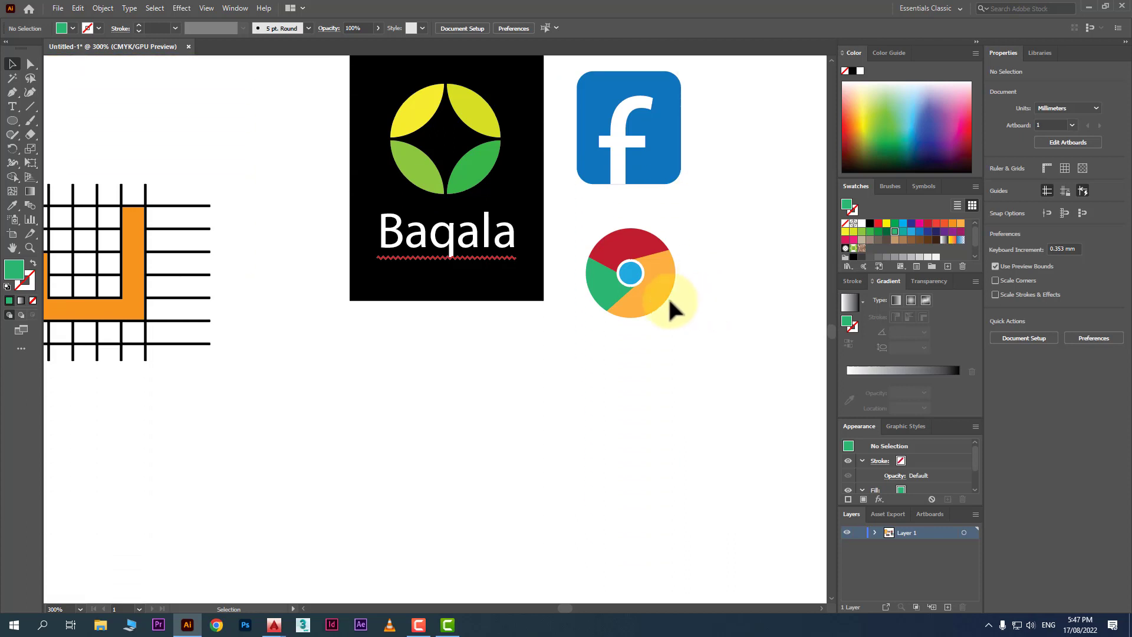
pyautogui.click(12, 121)
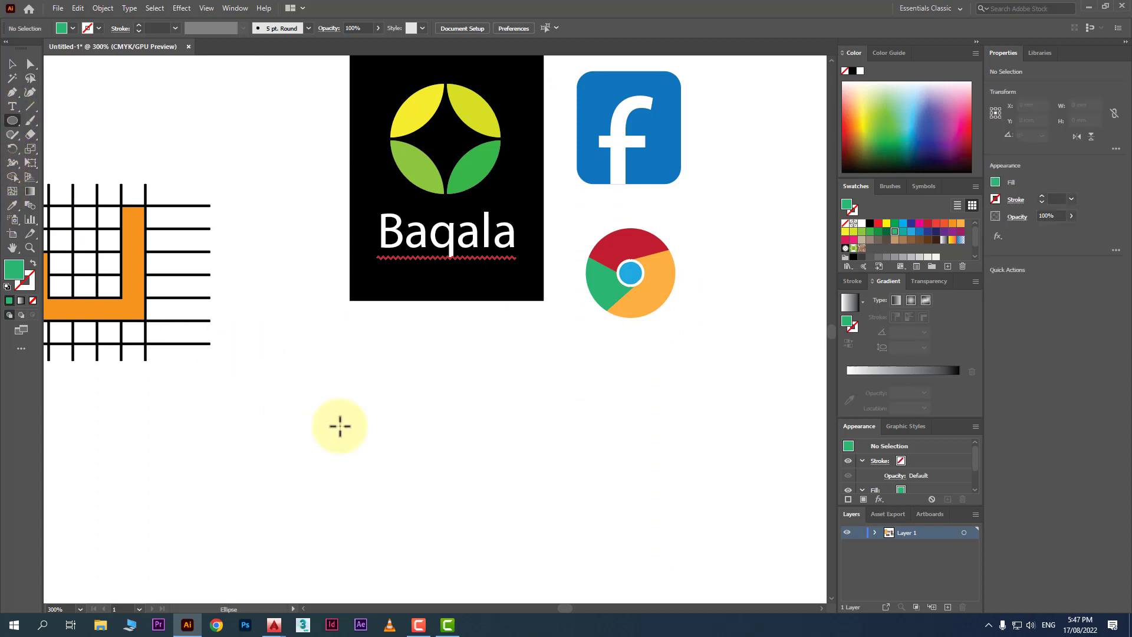
pyautogui.moveTo(310, 385); pyautogui.dragTo(460, 534)
# Paste a copy of the green circle in front and scale it about its centre to about 13.9 mm
pyautogui.scroll(1, 404, 494)
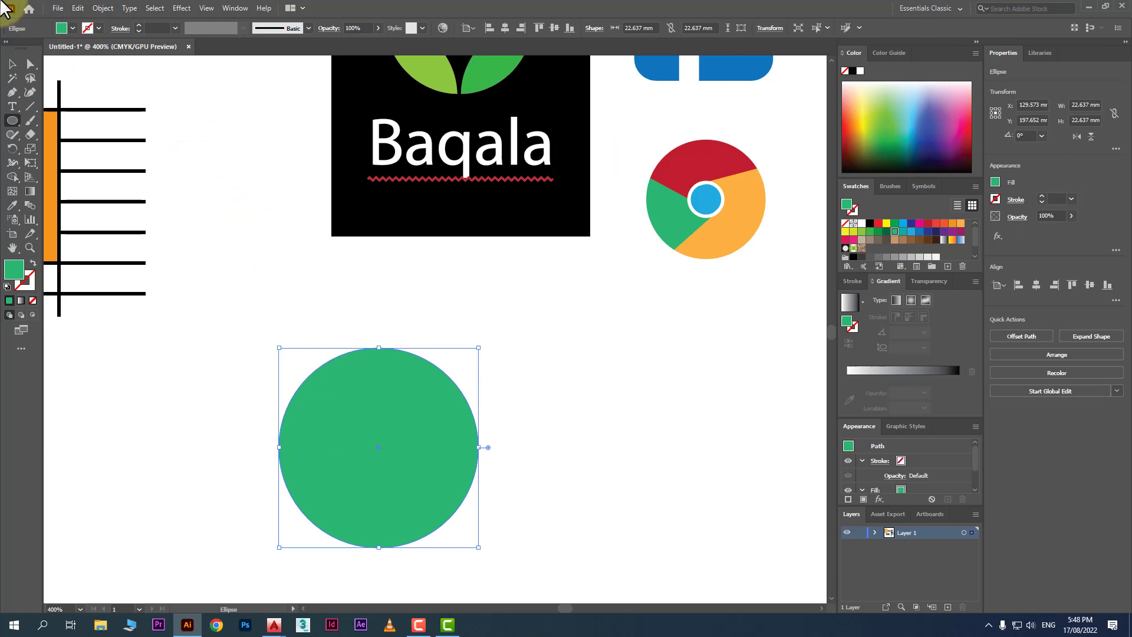
pyautogui.click(77, 8)
pyautogui.click(79, 9)
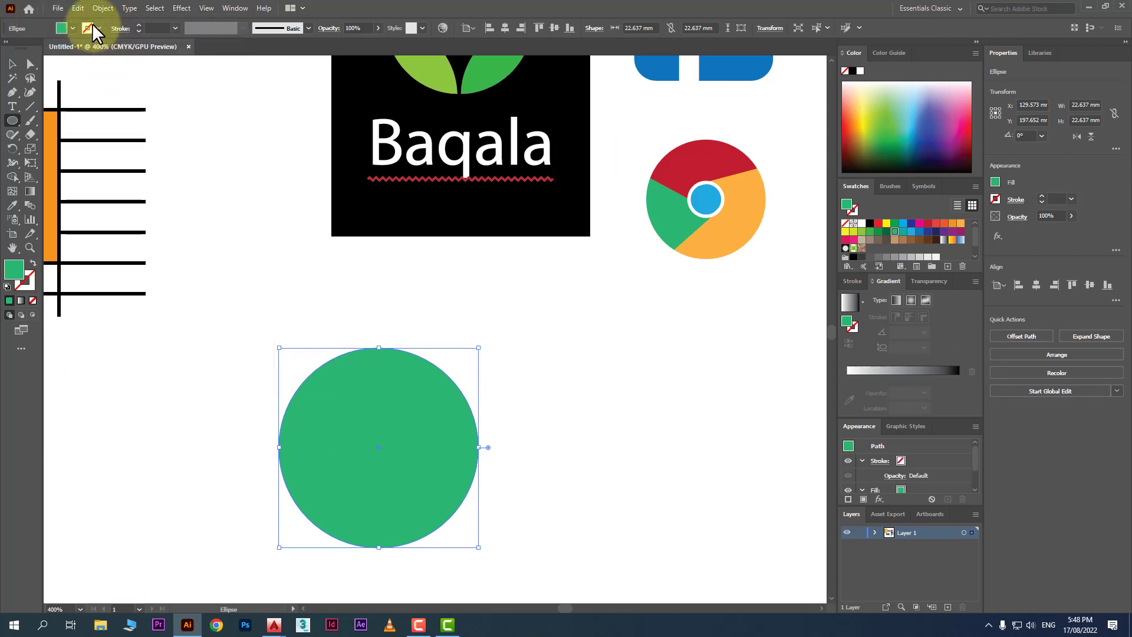
pyautogui.click(77, 8)
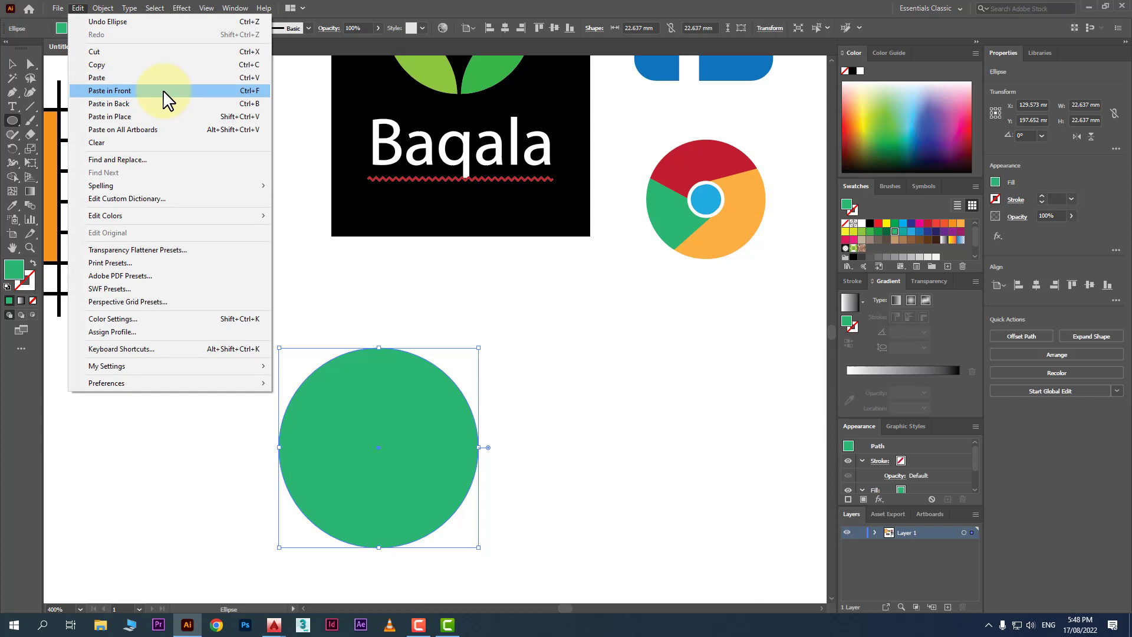
pyautogui.click(164, 93)
pyautogui.click(12, 63)
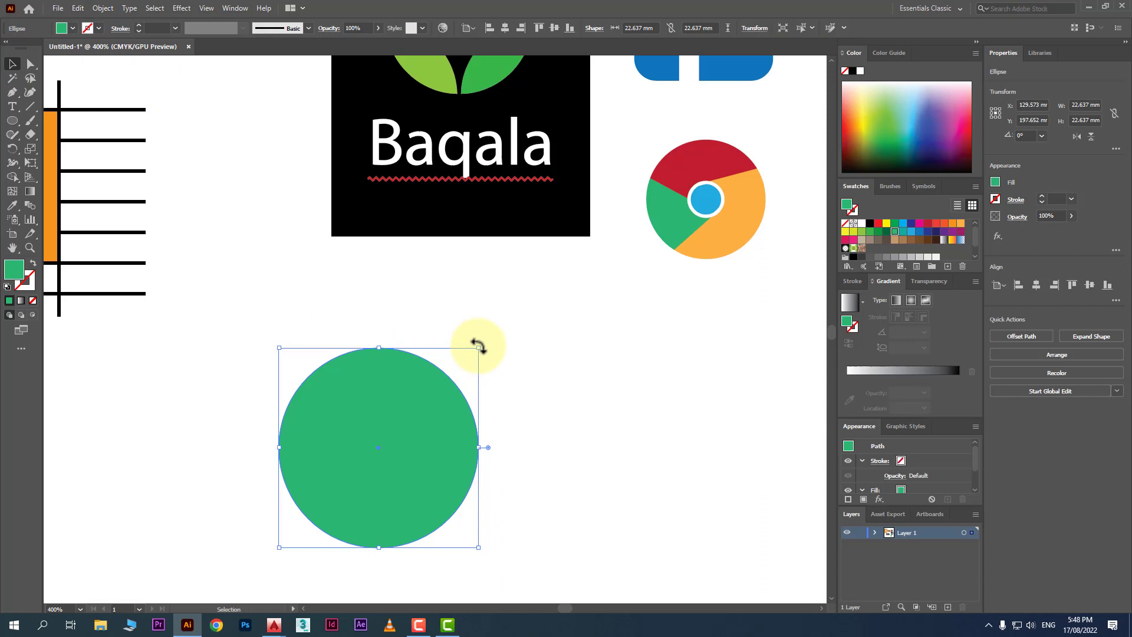
pyautogui.moveTo(478, 349); pyautogui.dragTo(441, 384)
# Select both green circles and remove the inner one with Shape Builder, leaving a ring
pyautogui.moveTo(513, 342); pyautogui.dragTo(362, 466)
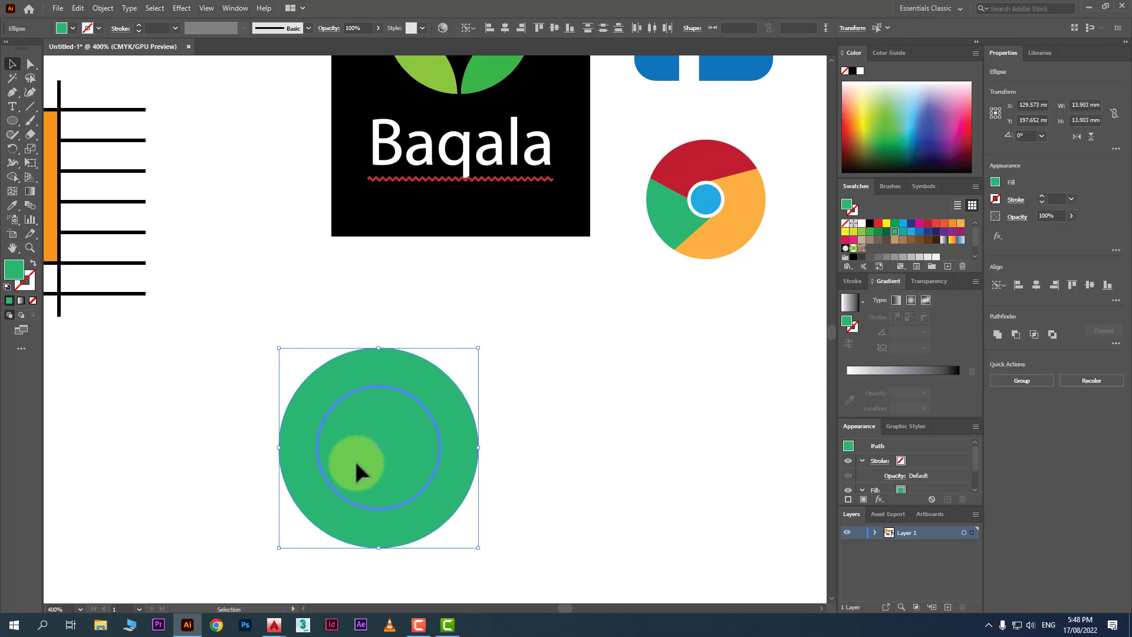
pyautogui.click(12, 177)
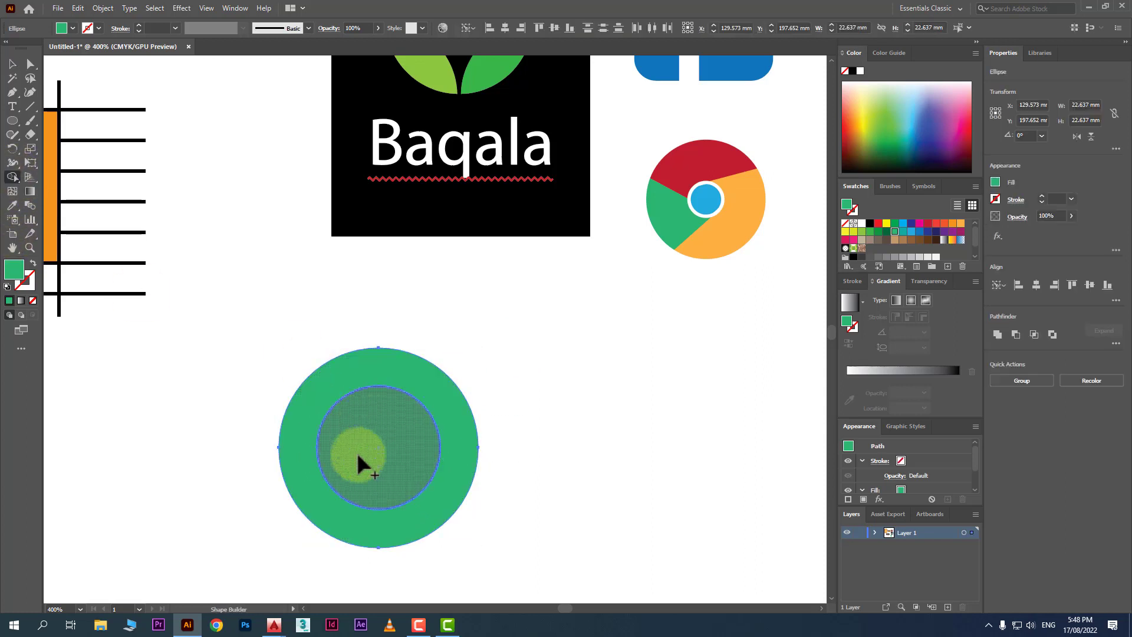
pyautogui.keyDown('alt'); pyautogui.click(361, 466); pyautogui.keyUp('alt')
pyautogui.click(12, 64)
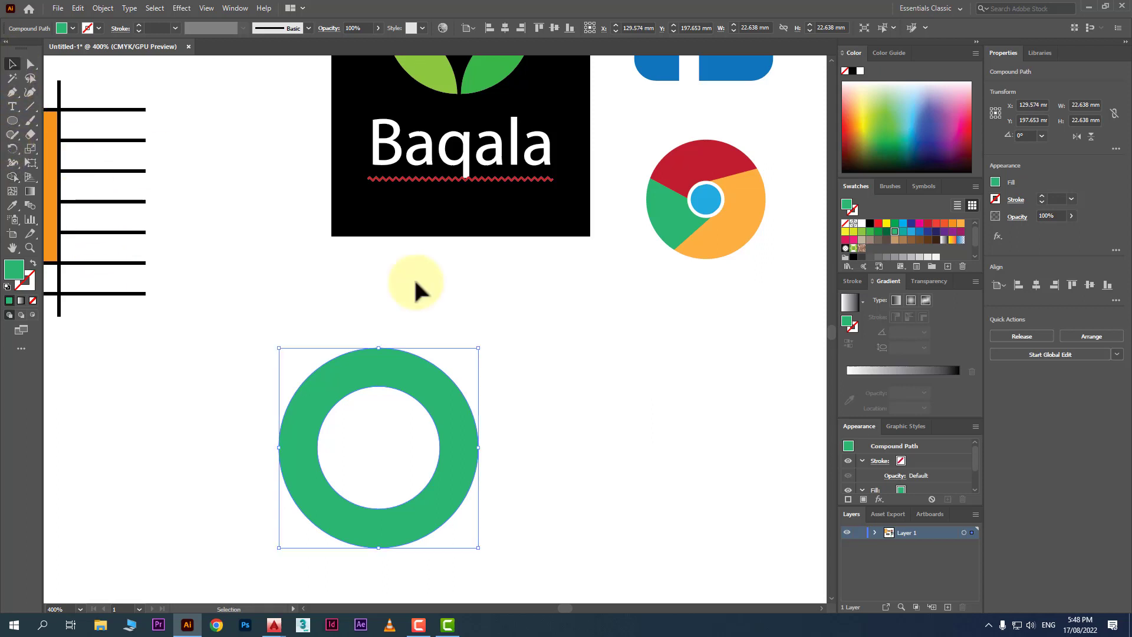
# Move the green ring slightly up and to the left and fill it with light orange
pyautogui.moveTo(454, 424); pyautogui.dragTo(439, 389)
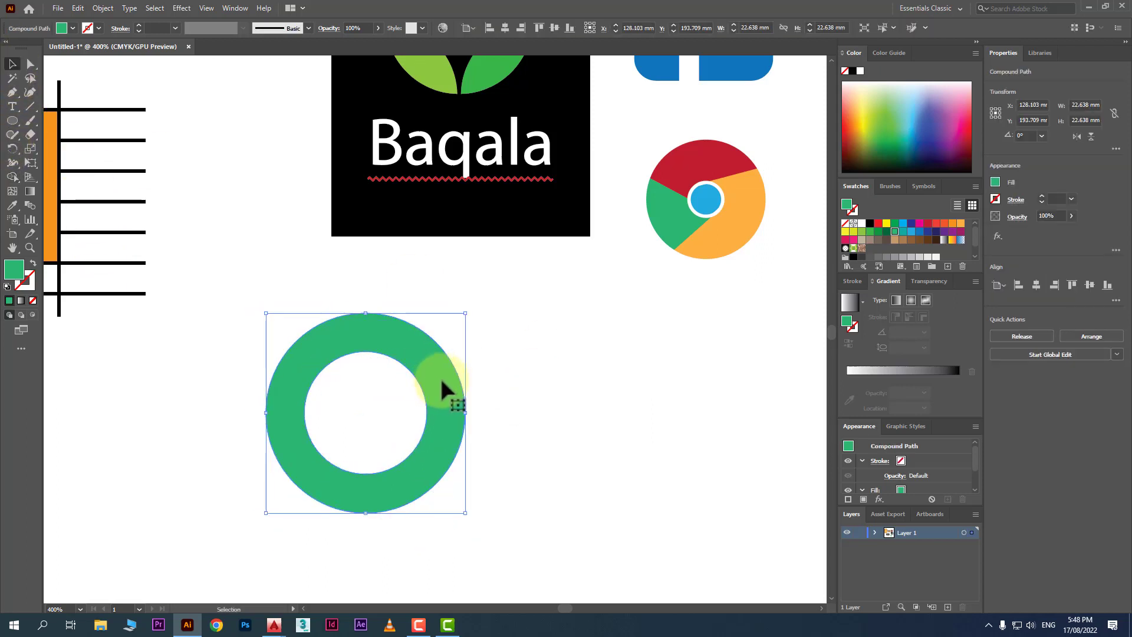
pyautogui.click(961, 223)
pyautogui.click(572, 455)
pyautogui.click(452, 427)
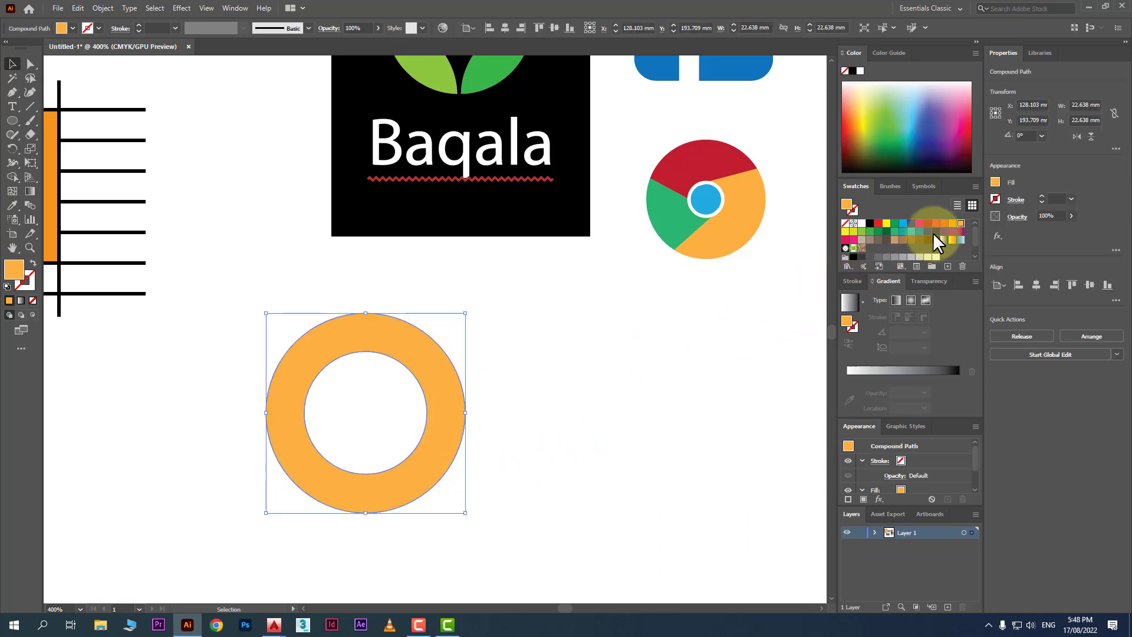
# Recolour the ring red and place an overlapping dark blue copy of it about 10.4 mm to its right
pyautogui.click(878, 224)
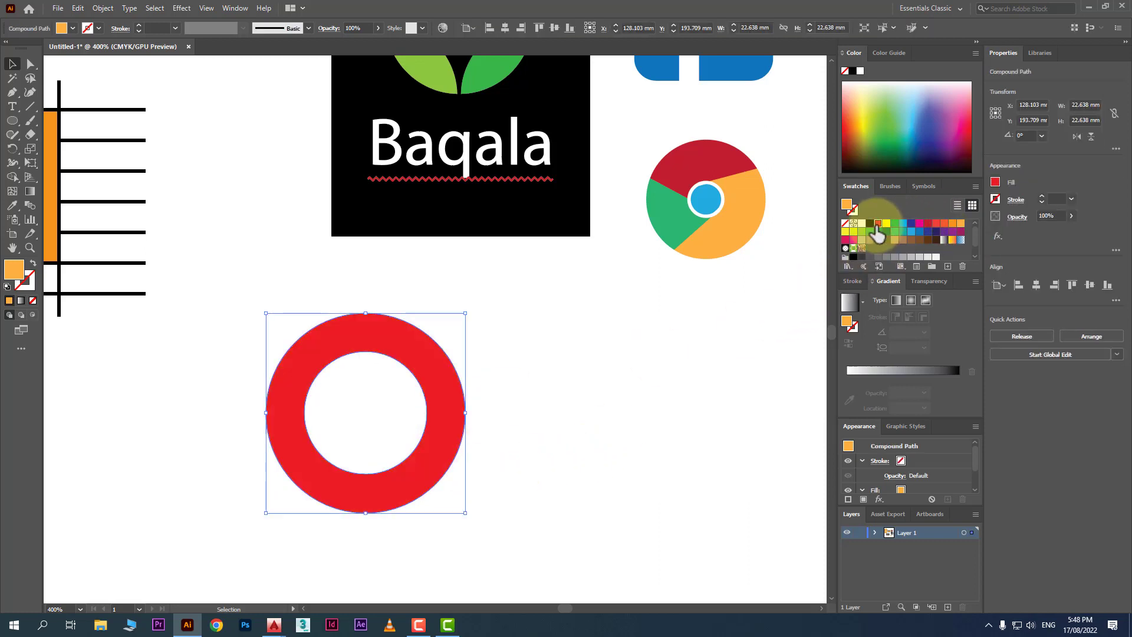
pyautogui.click(594, 382)
pyautogui.scroll(1, 405, 471)
pyautogui.moveTo(427, 442); pyautogui.dragTo(566, 442)
pyautogui.click(911, 223)
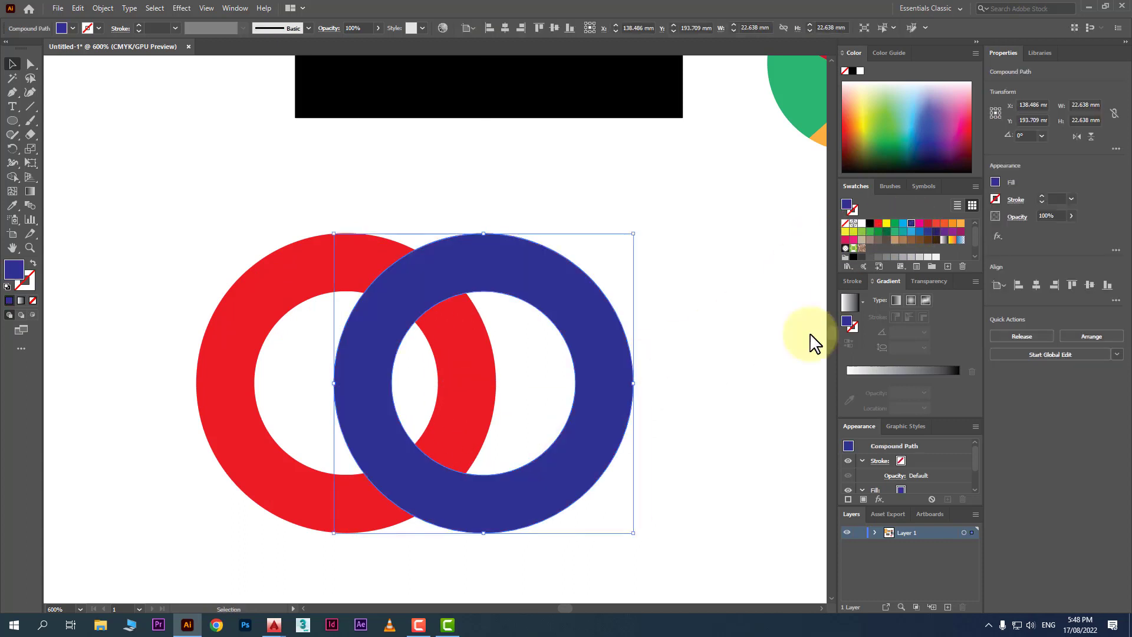
pyautogui.click(778, 363)
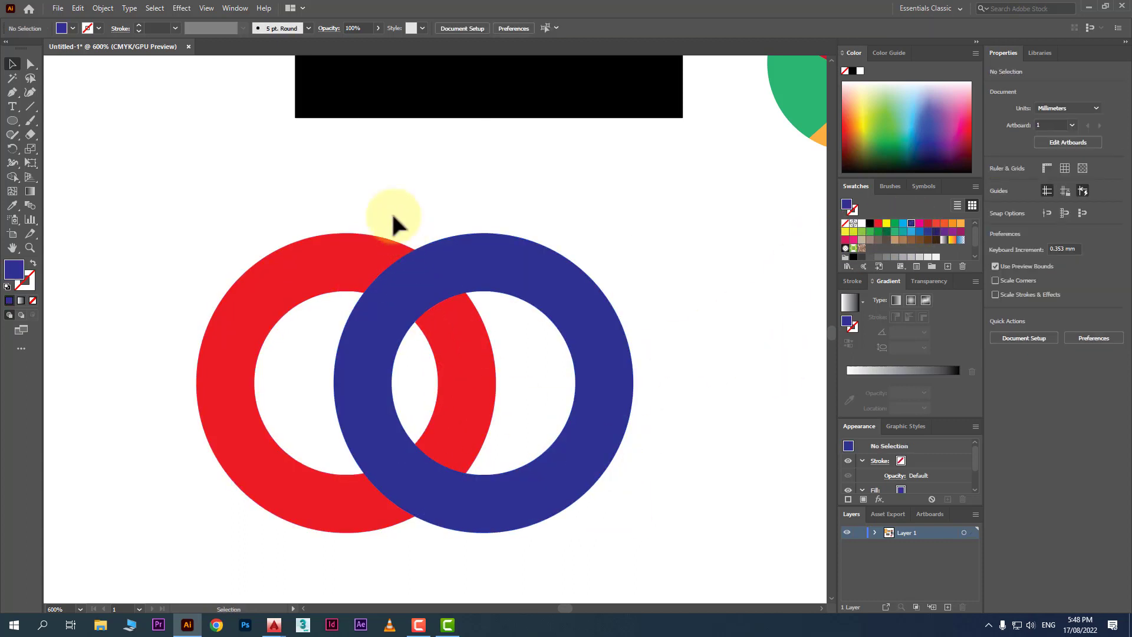
# Select both rings and merge the red ring with its upper overlap using Shape Builder, interlocking it with the blue ring
pyautogui.moveTo(383, 198); pyautogui.dragTo(462, 357)
pyautogui.click(12, 176)
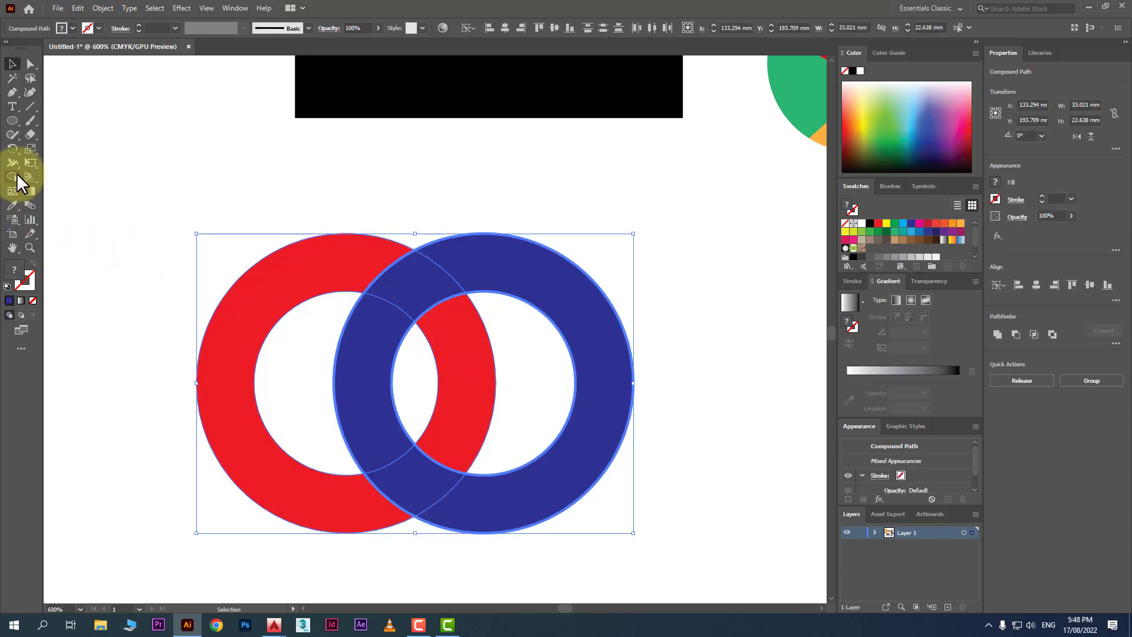
pyautogui.moveTo(299, 266)
pyautogui.mouseDown()
pyautogui.moveTo(441, 294)
pyautogui.moveTo(347, 258)
pyautogui.moveTo(427, 294)
pyautogui.moveTo(464, 361)
pyautogui.mouseUp()
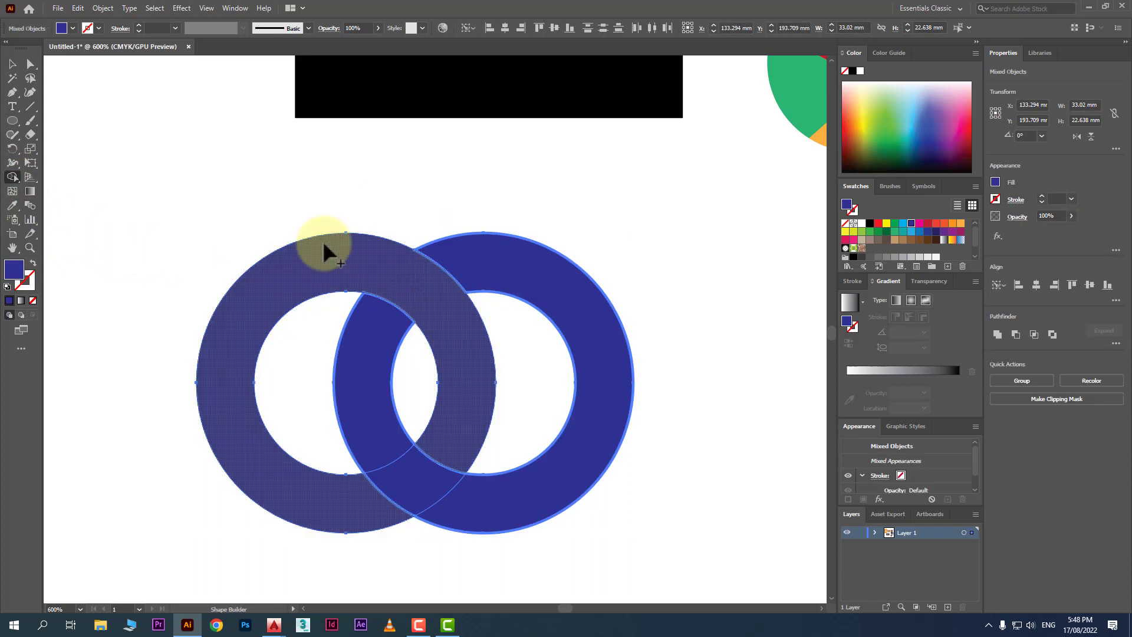
pyautogui.click(12, 64)
pyautogui.click(101, 121)
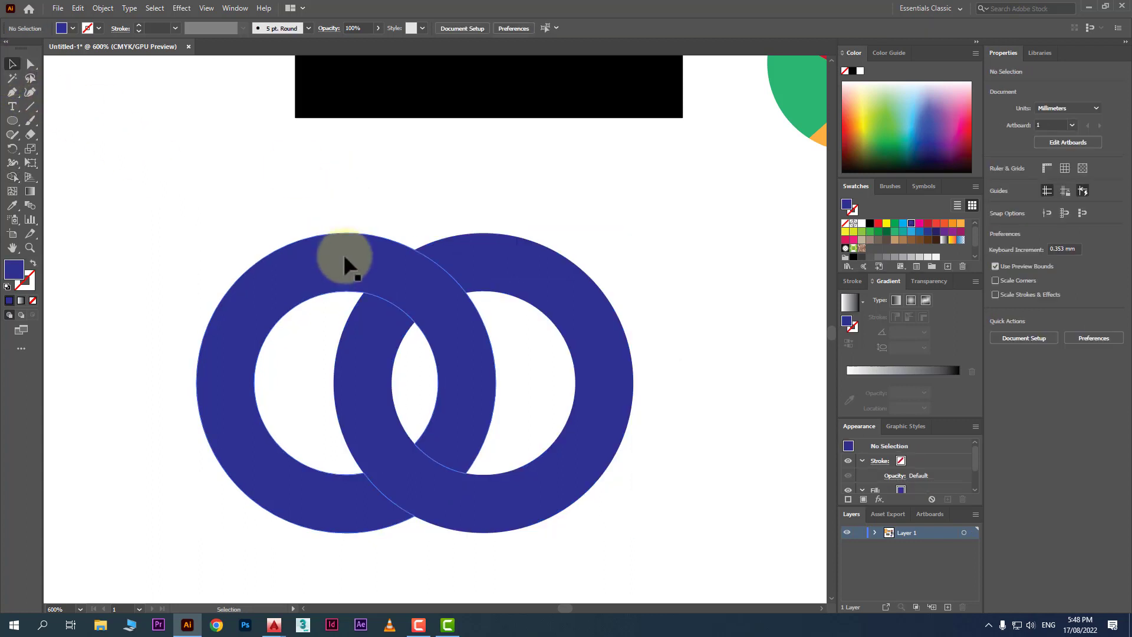
# Fill the left interlocked ring with light orange, leaving the other ring dark blue
pyautogui.click(346, 254)
pyautogui.click(945, 224)
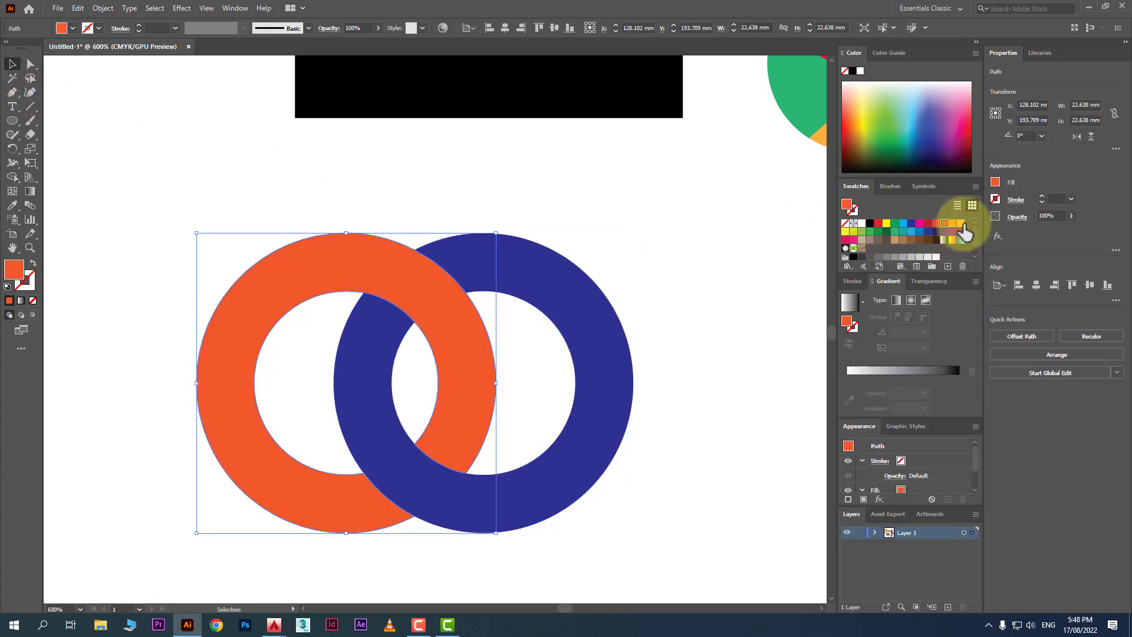
pyautogui.click(962, 224)
pyautogui.click(705, 326)
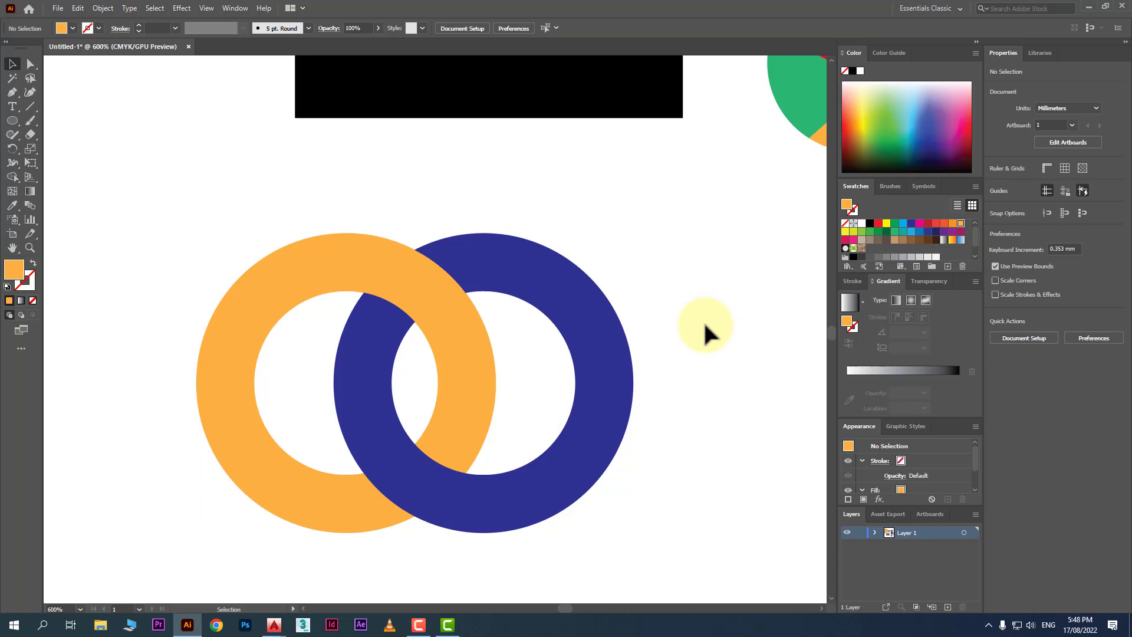
# Turn off automatic spell checking to remove the red underline from the Baqala text
pyautogui.scroll(-3, 703, 320)
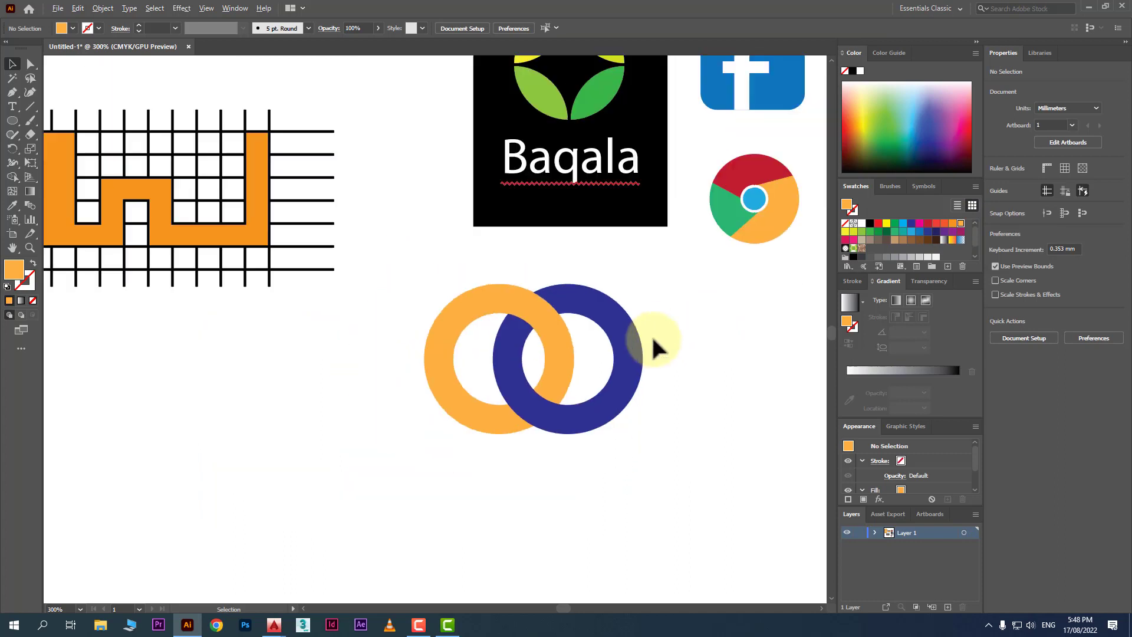
pyautogui.scroll(5, 555, 312)
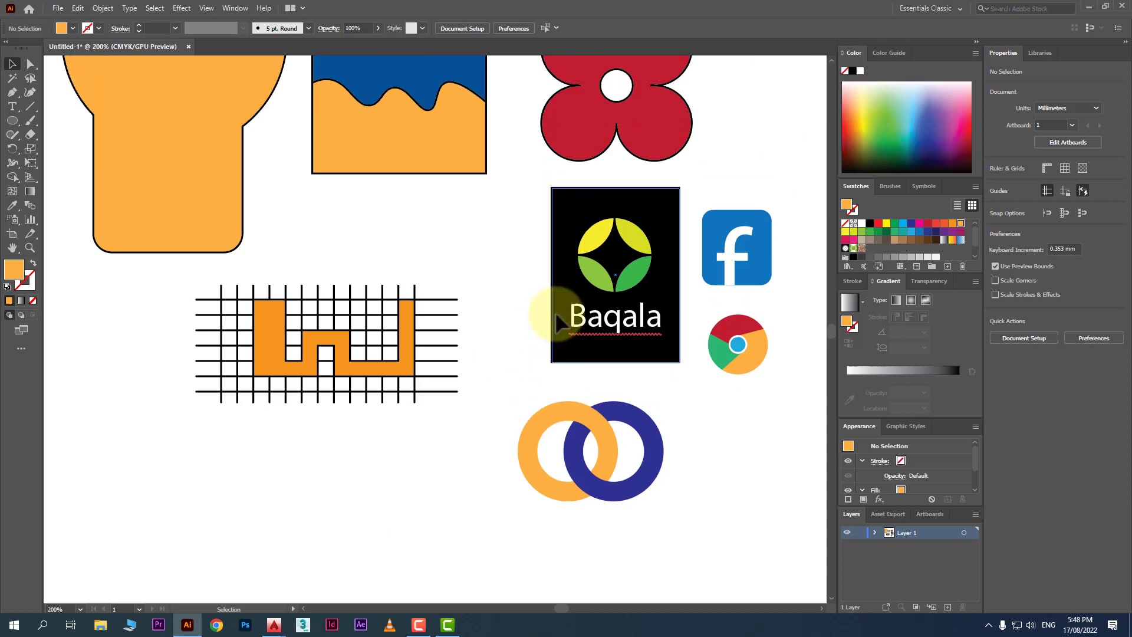
pyautogui.scroll(1, 703, 333)
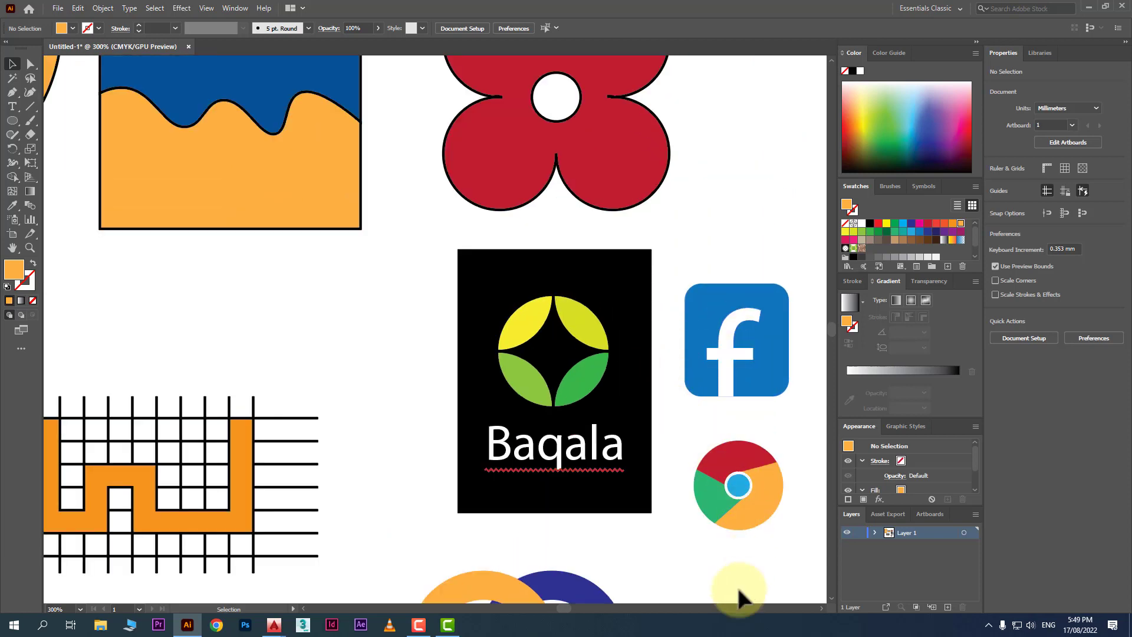
pyautogui.click(77, 8)
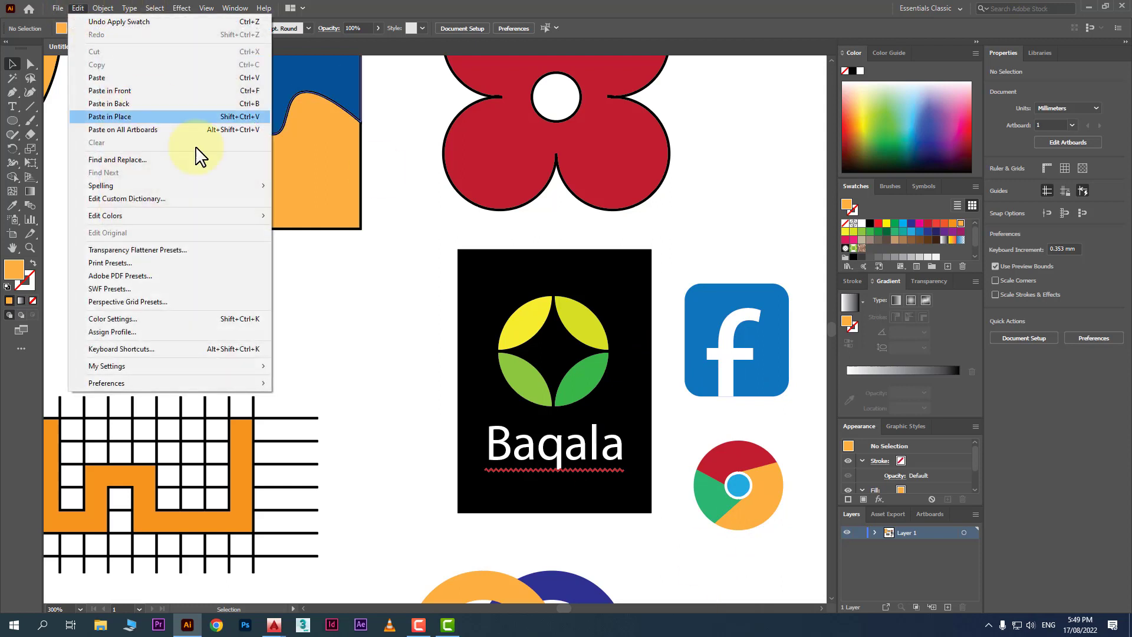
pyautogui.moveTo(238, 185)
pyautogui.click(291, 185)
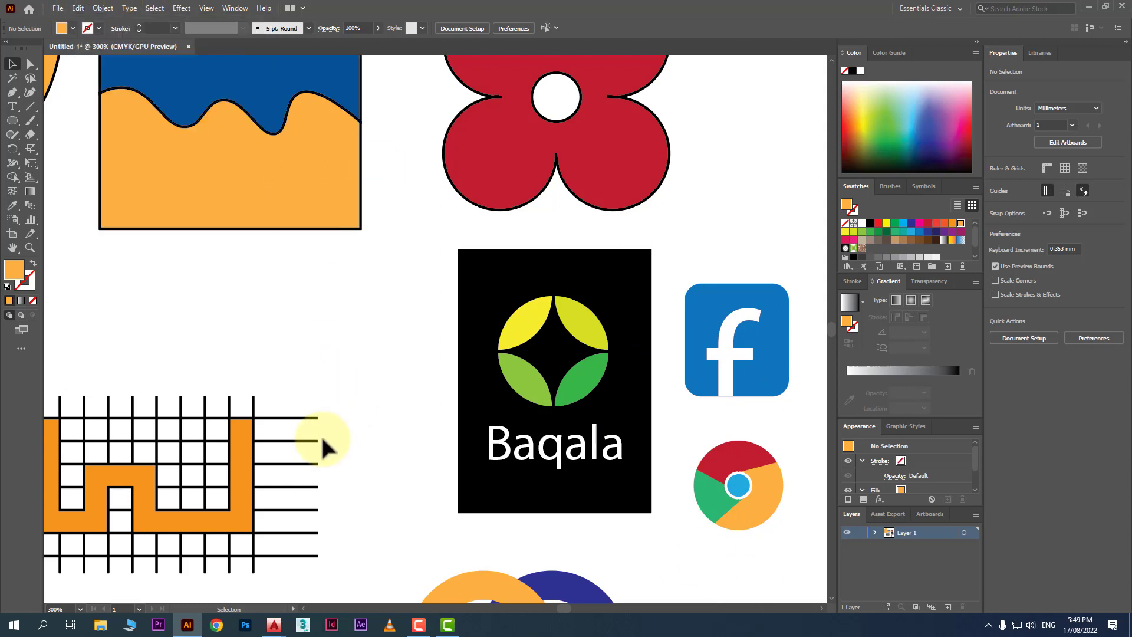